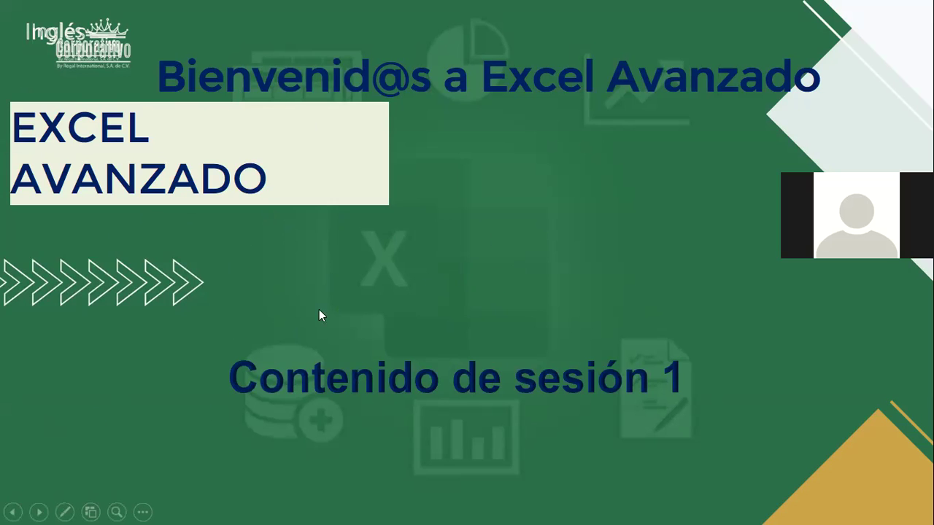
- Advance the slideshow from the title slide to the 'Objetivo de la sesión' slide
click(445, 307)
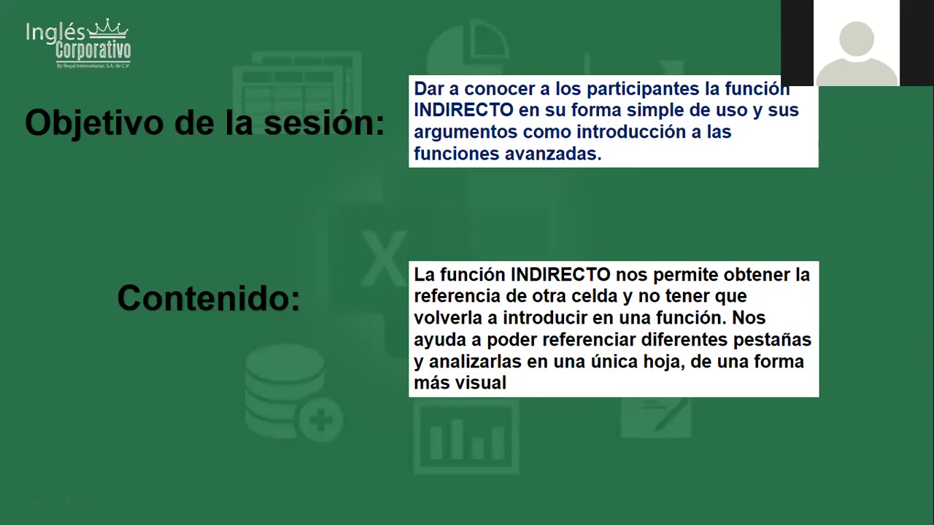
- Advance to the EXCEL AVANZADO slide showing INDIRECTO syntax and its six application steps
key(Right)
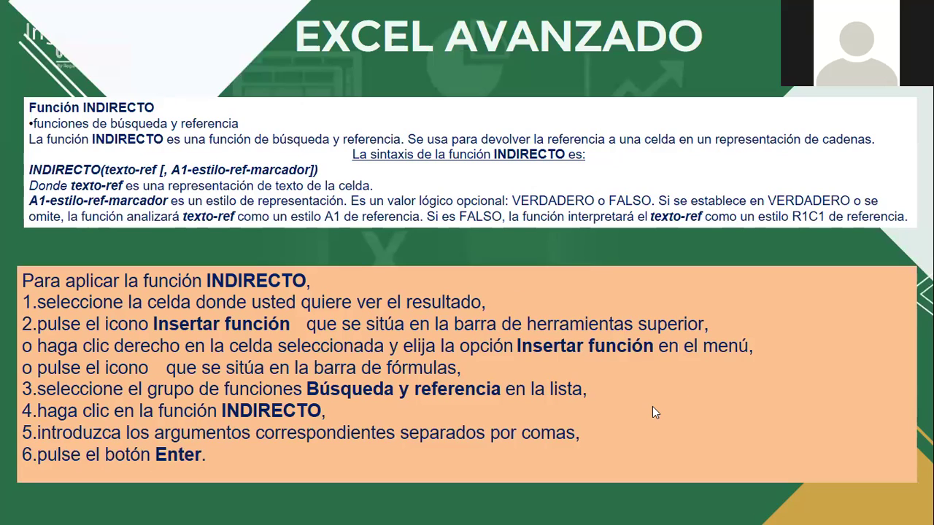
key(ctrl+p)
key(ctrl+l)
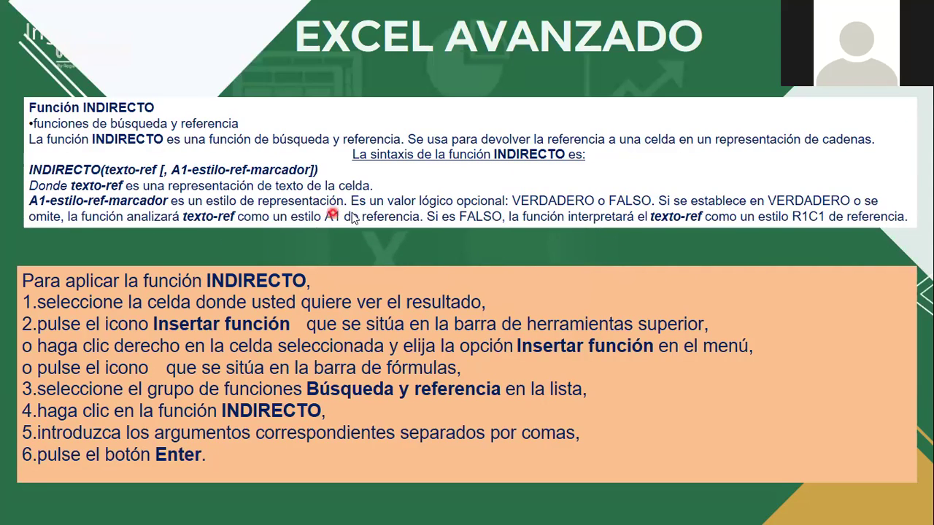
- Move the slideshow forward to the INDIRECTO Excel example slide
key(Right)
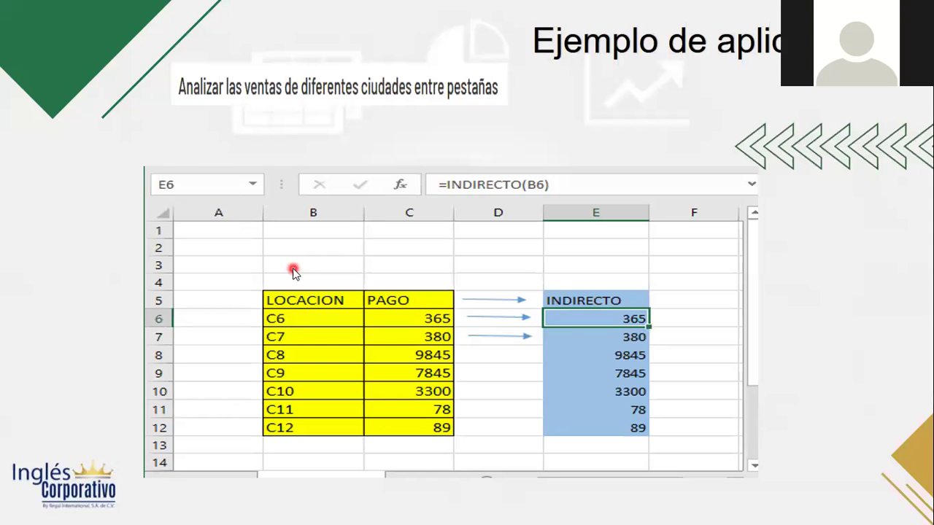
key(Left)
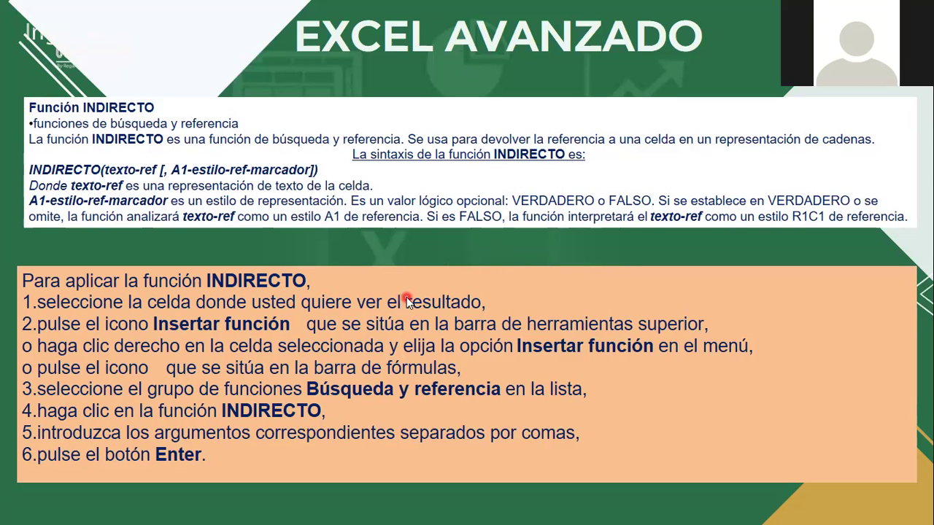
key(Right)
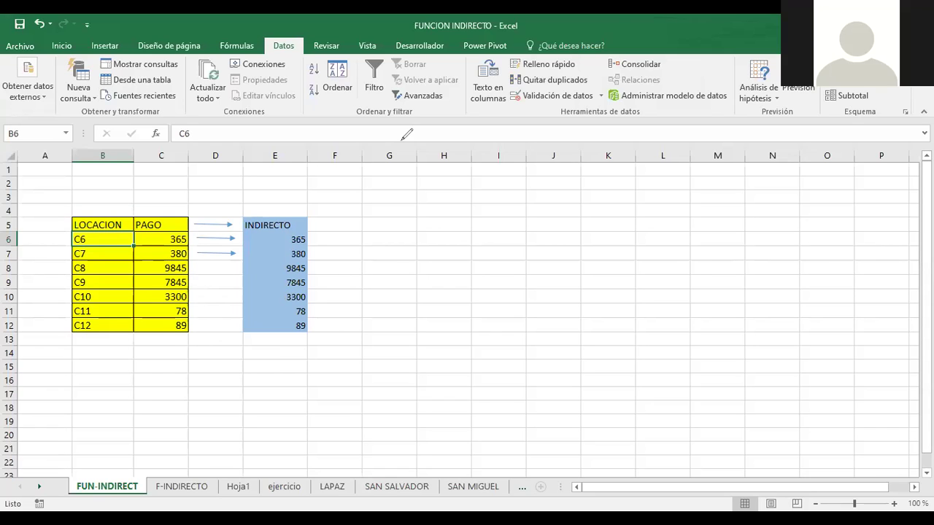
click(98, 225)
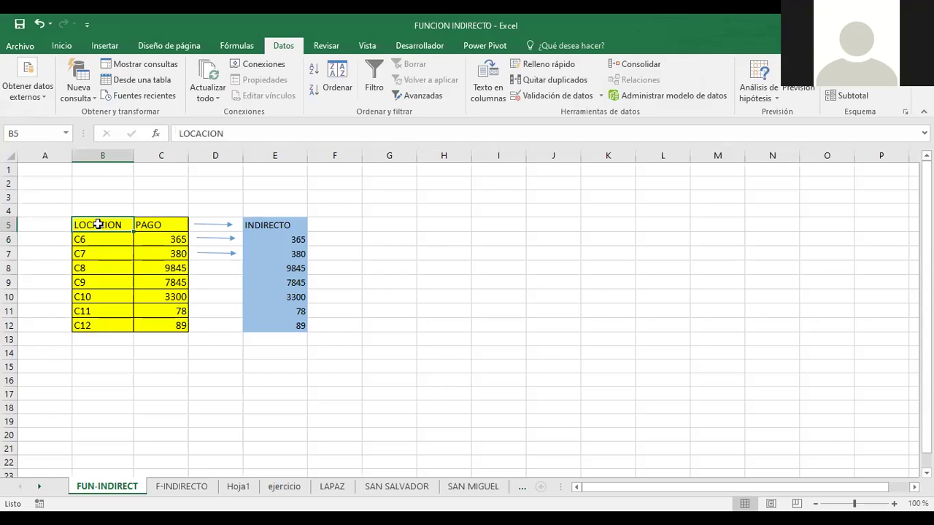
click(158, 222)
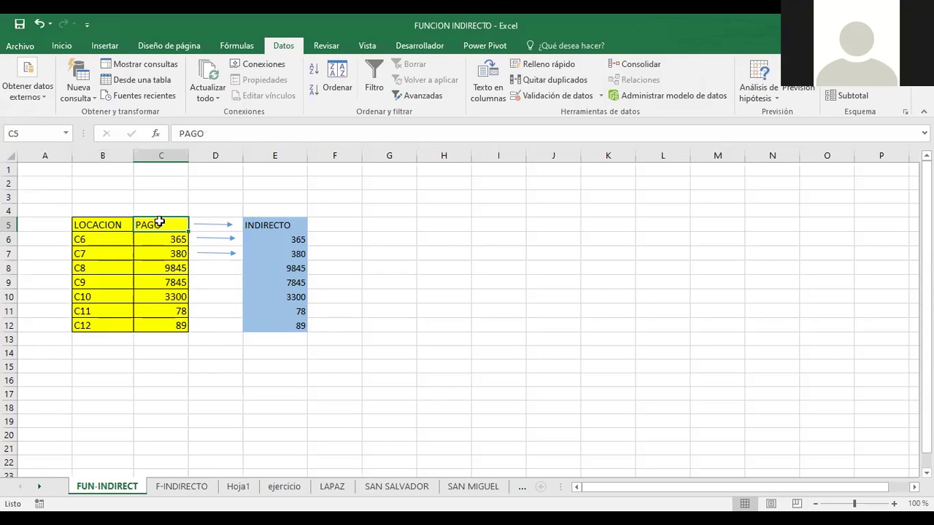
click(277, 239)
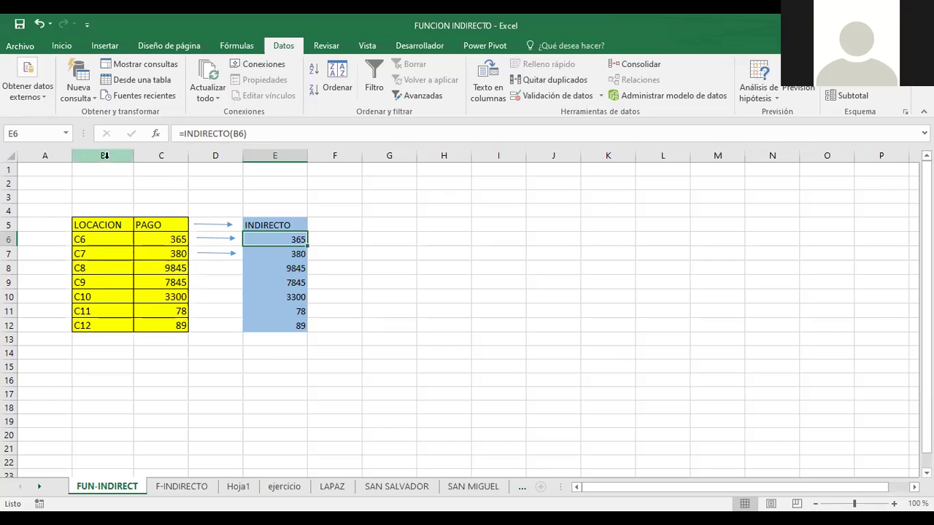
click(57, 154)
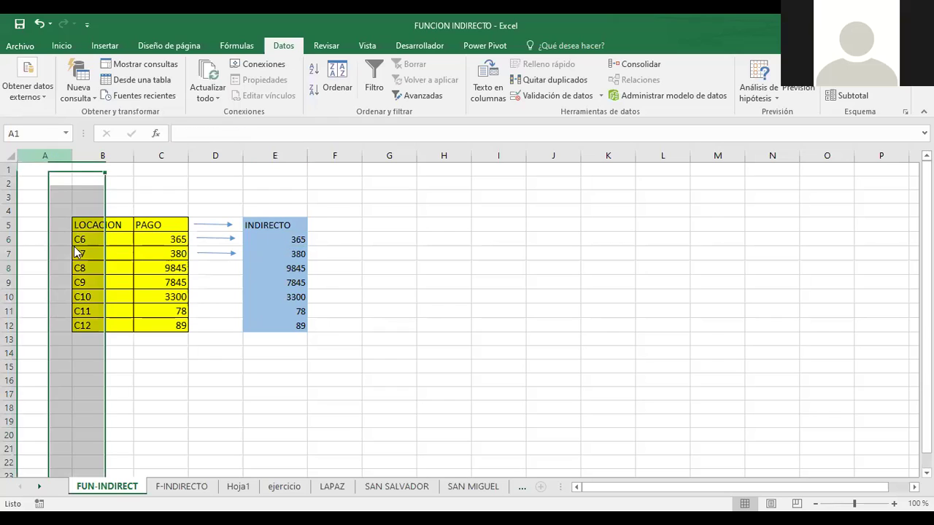
- Delete the empty column A so the table shifts left
right_click(60, 157)
click(97, 271)
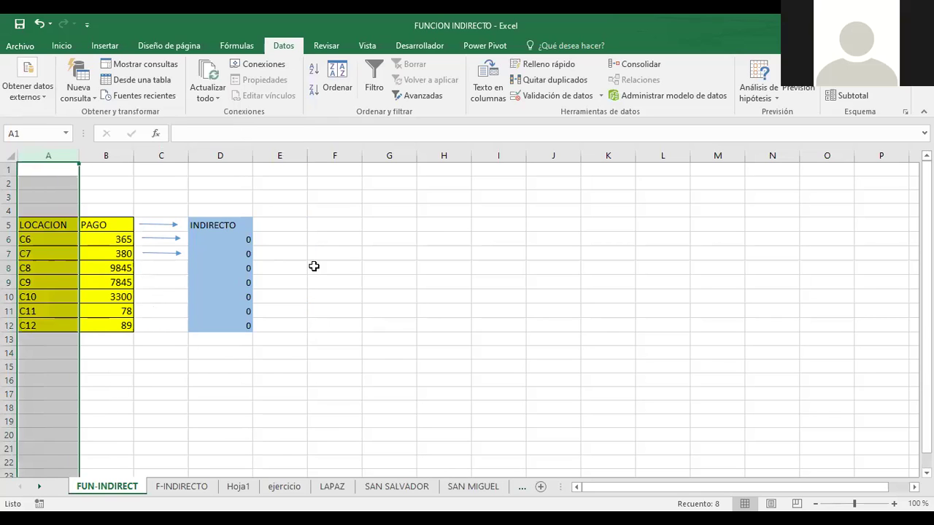
click(356, 266)
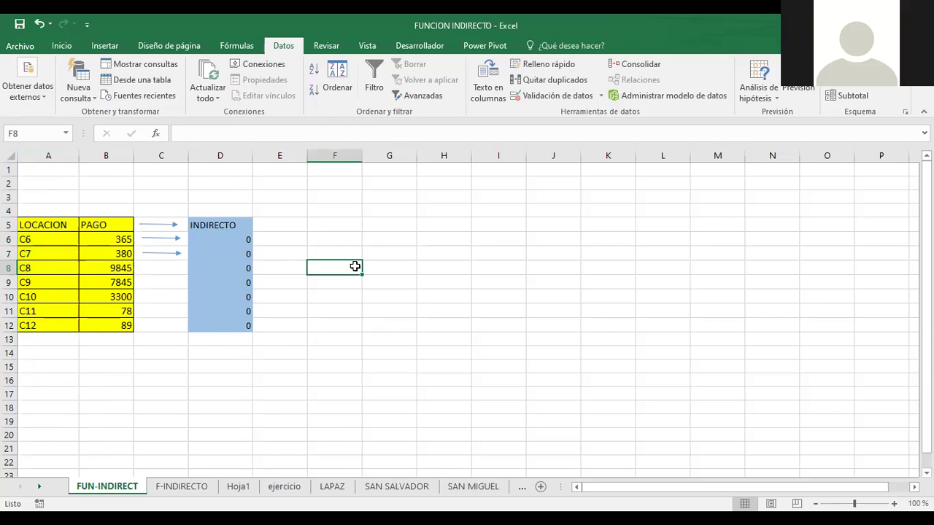
- Change the first LOCACION entry in A6 from C6 to b6, restoring 365
click(47, 237)
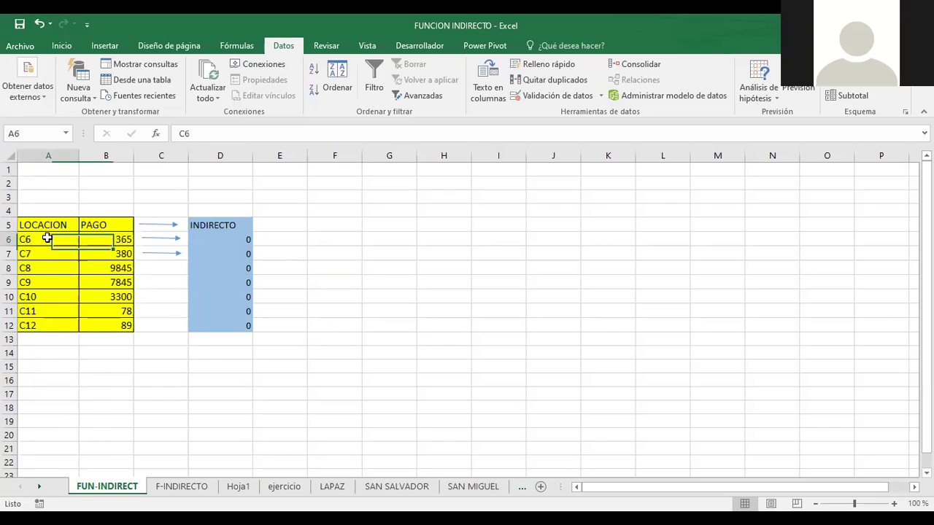
double_click(48, 237)
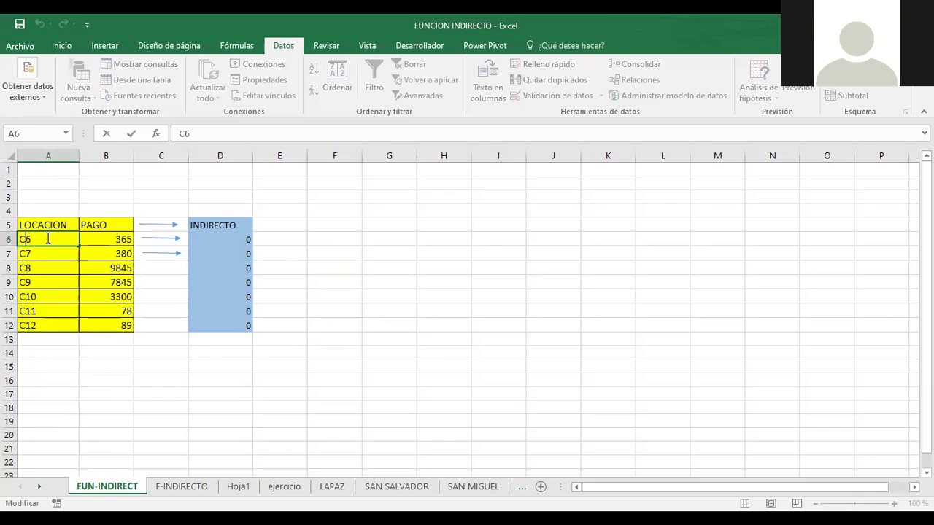
double_click(48, 238)
text(b6)
key(Return)
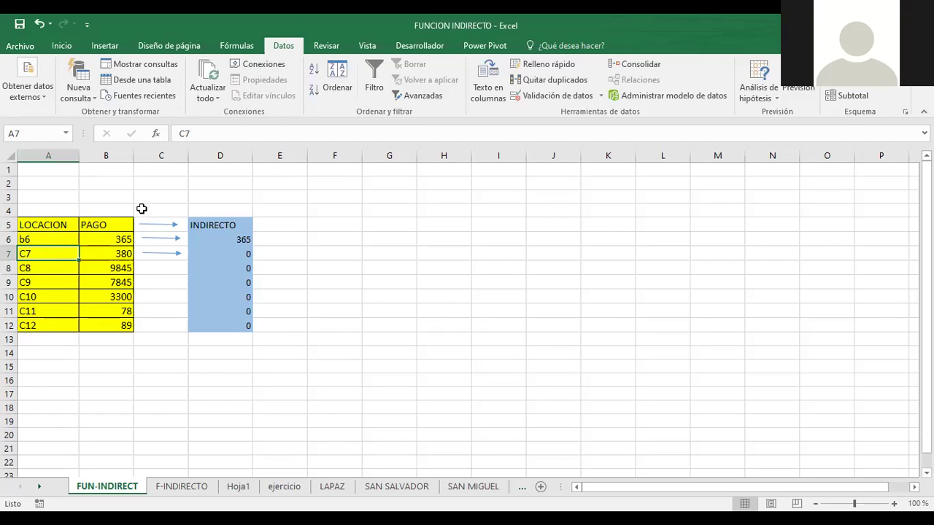
- Inspect D6's =INDIRECTO(A6) formula, then bring up the PowerPoint presentation
click(219, 240)
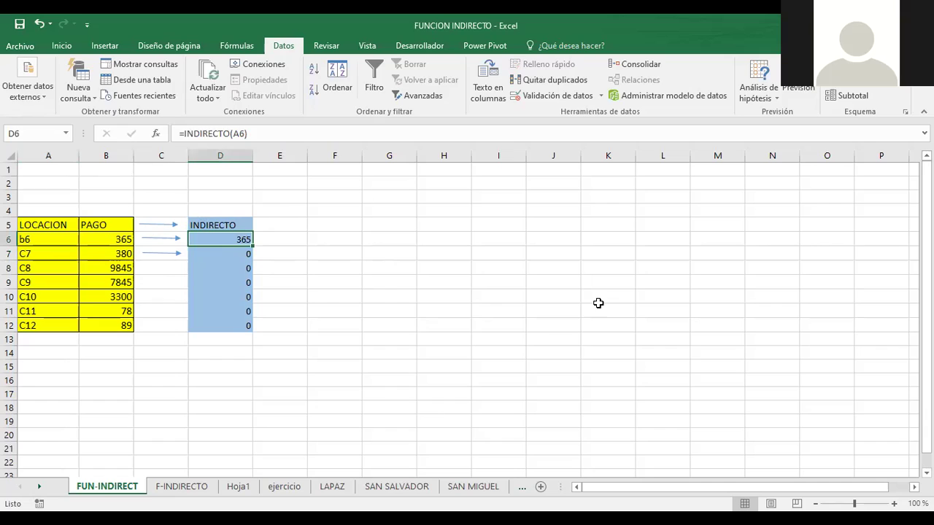
click(161, 394)
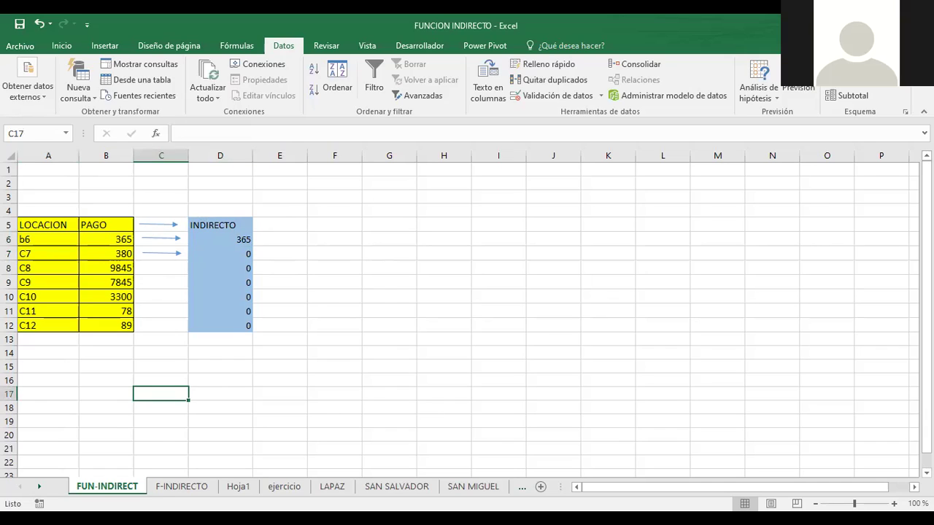
click(446, 325)
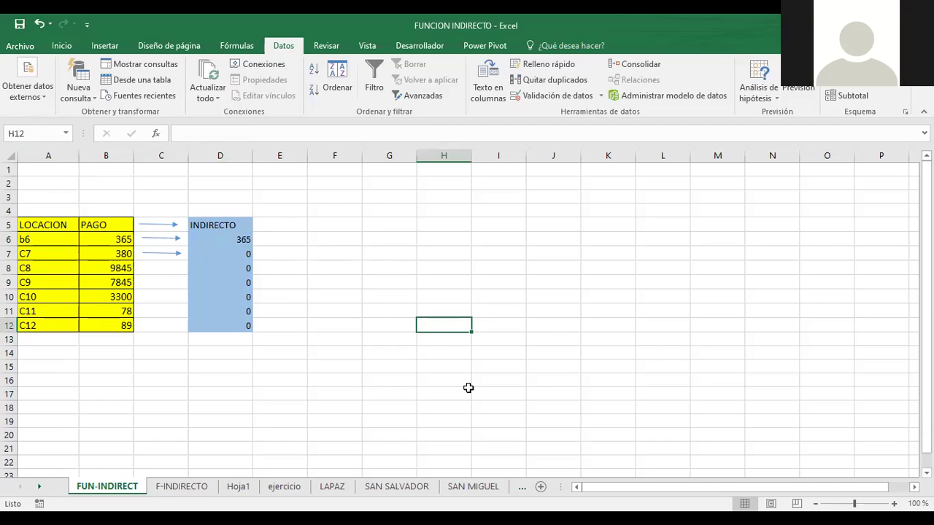
key(Down)
key(Left)
key(Left)
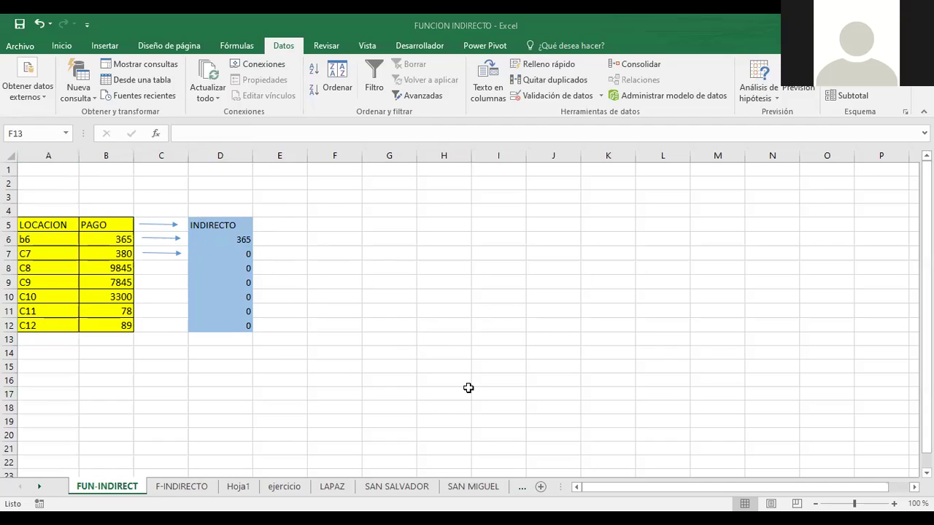
key(alt+Tab)
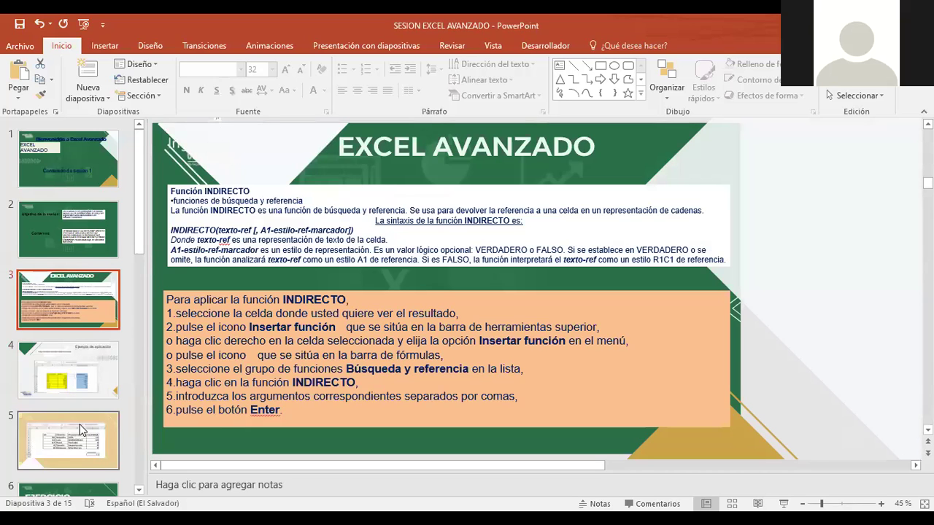
- Review slides 5, 4 and 3, then return to the FUNCION INDIRECTO workbook
click(73, 431)
click(72, 354)
click(74, 299)
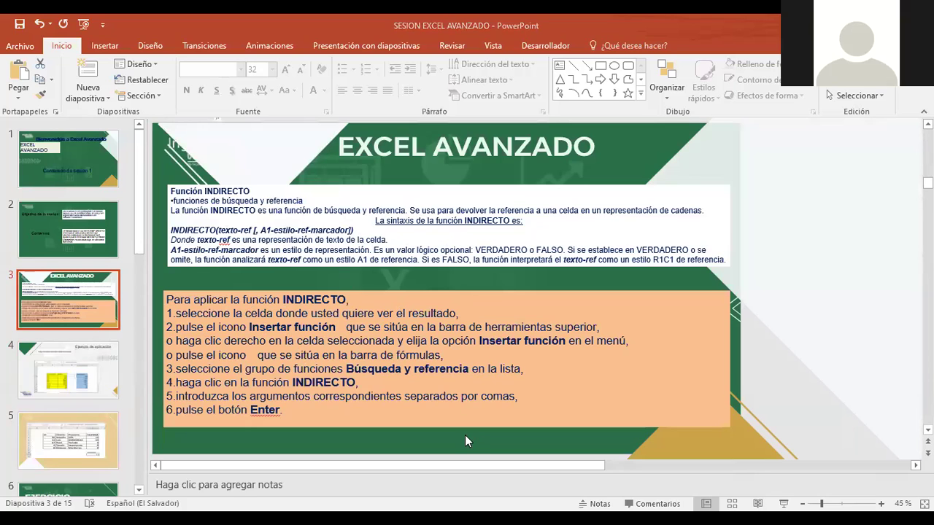
key(alt+Tab)
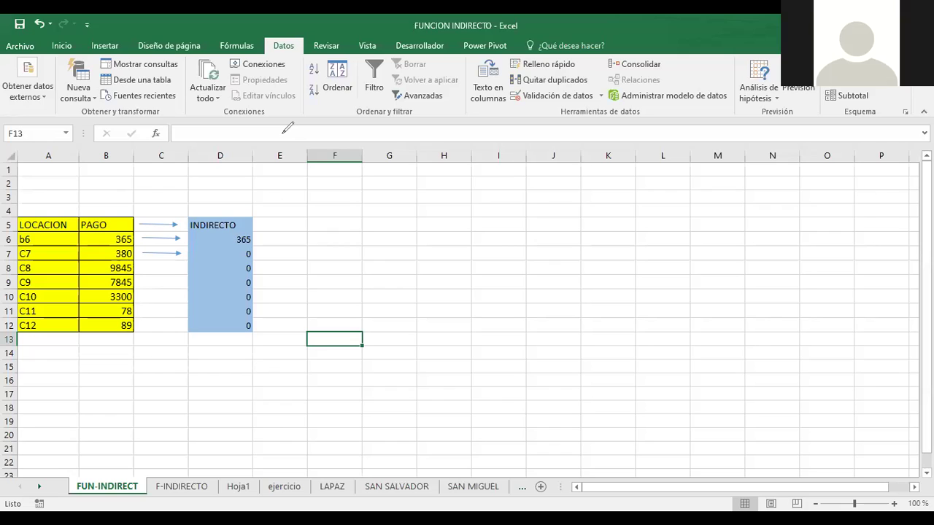
click(231, 251)
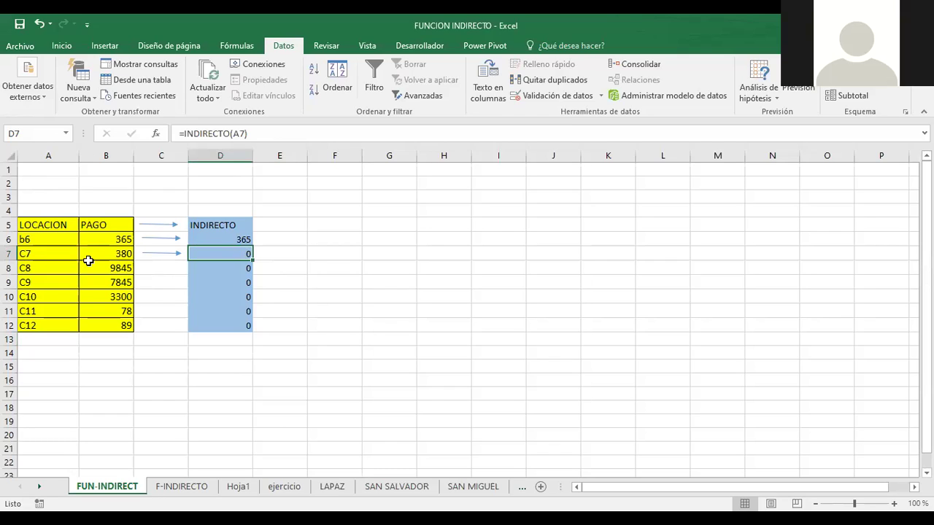
click(108, 241)
- Replace the 365 in B6 with a first name so D6's INDIRECTO returns it
key(Delete)
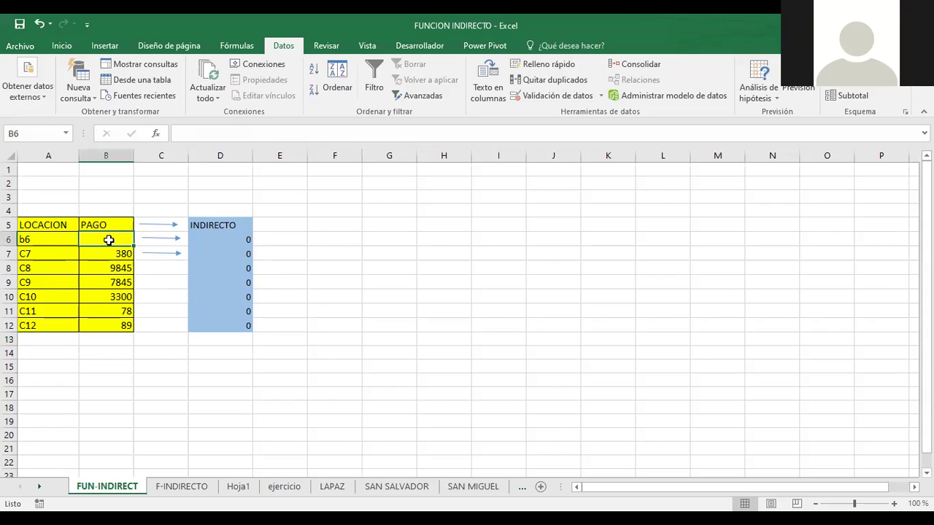
text(Alfredo)
click(108, 239)
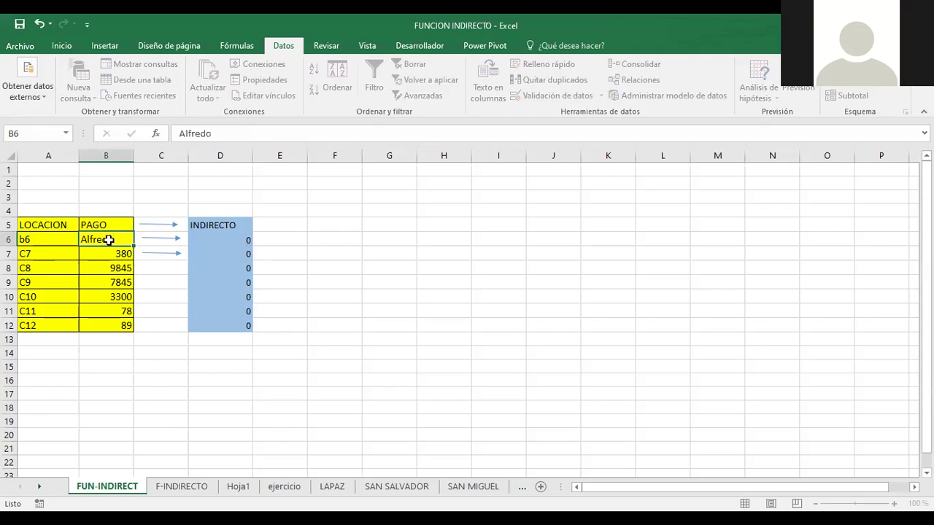
key(Return)
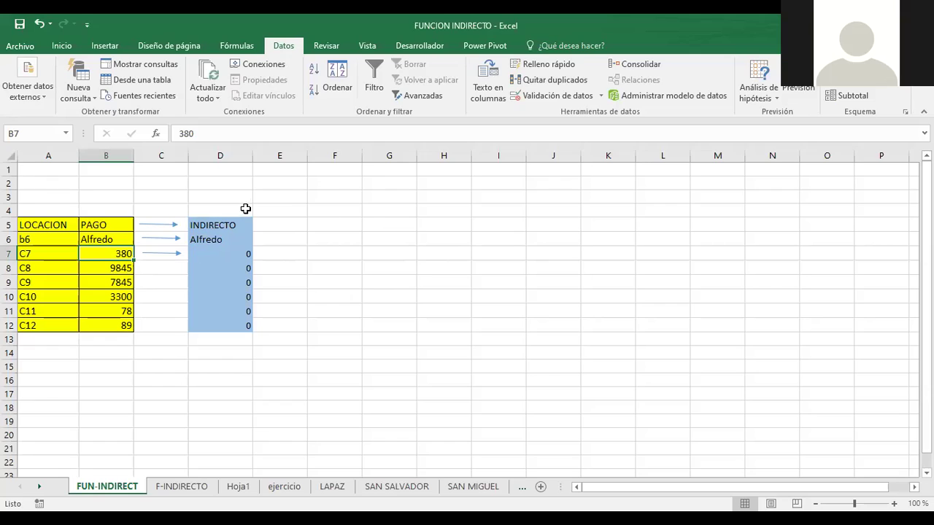
click(326, 211)
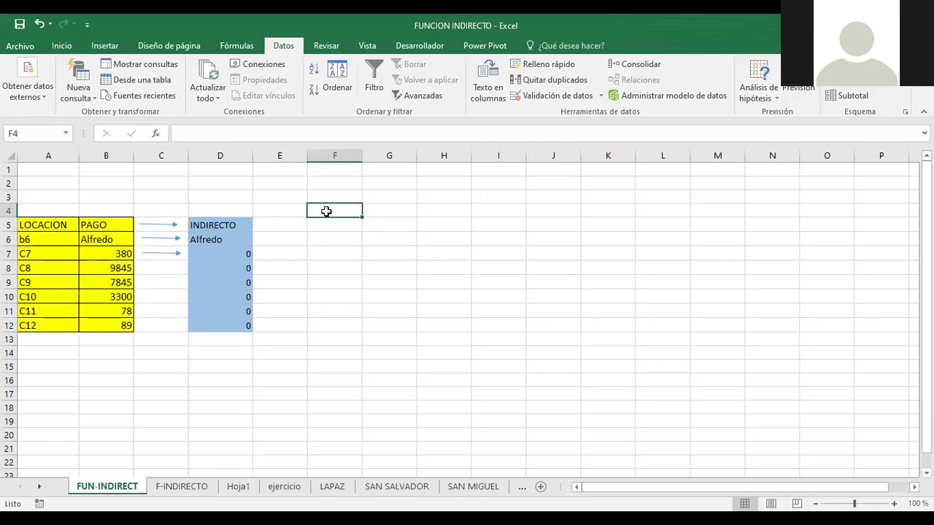
click(277, 212)
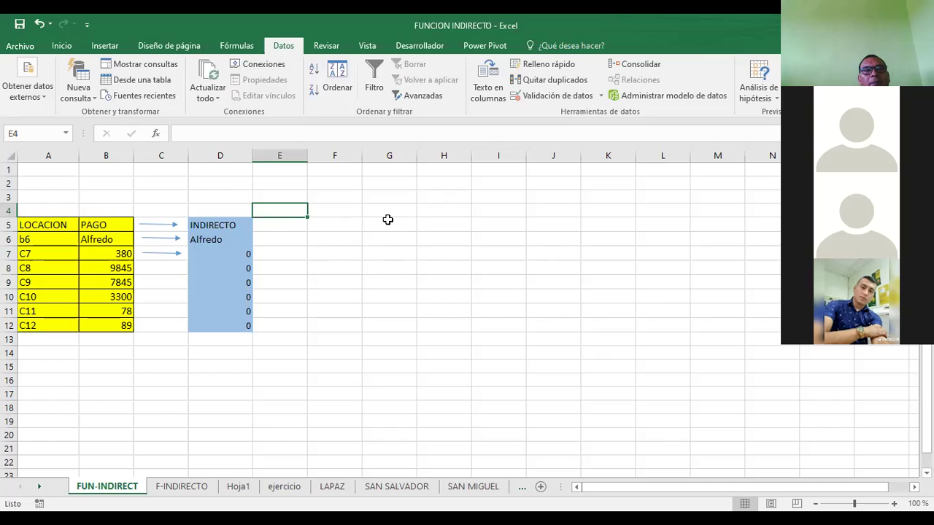
click(319, 207)
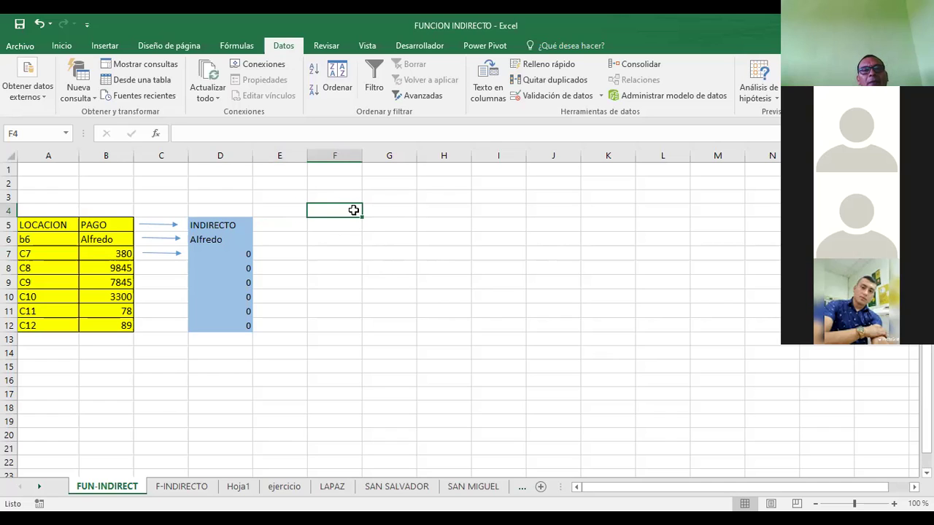
click(293, 215)
click(340, 210)
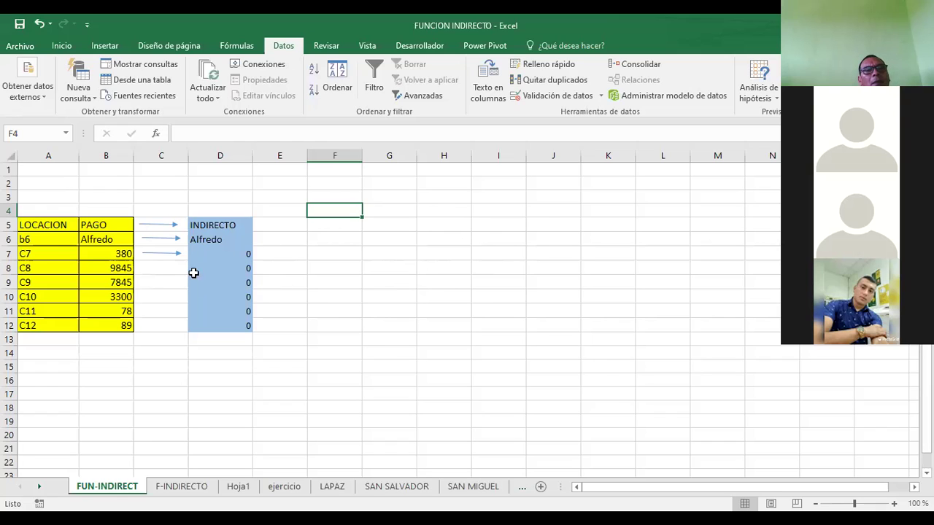
- Abandon an edit of A6 so it keeps b6, then select B7 and F5
click(58, 240)
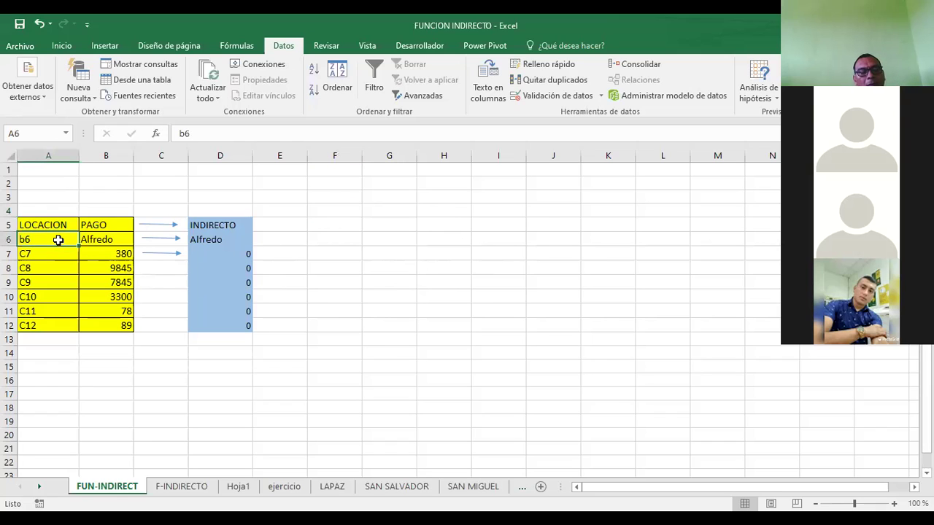
text(EL SAL)
key(Escape)
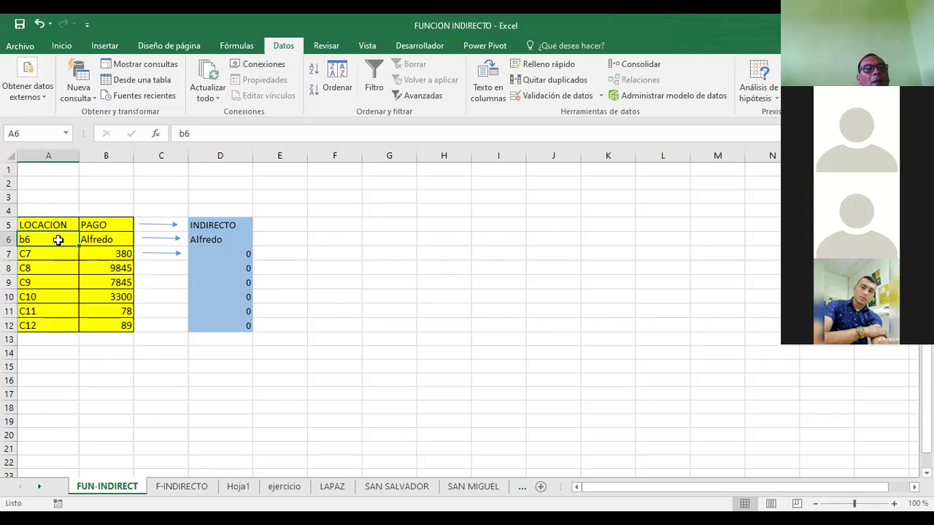
click(109, 252)
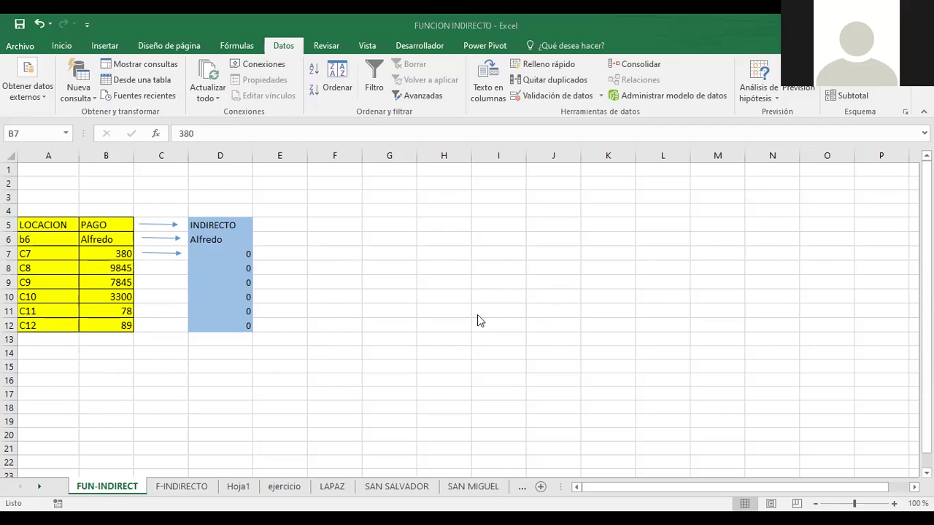
click(328, 222)
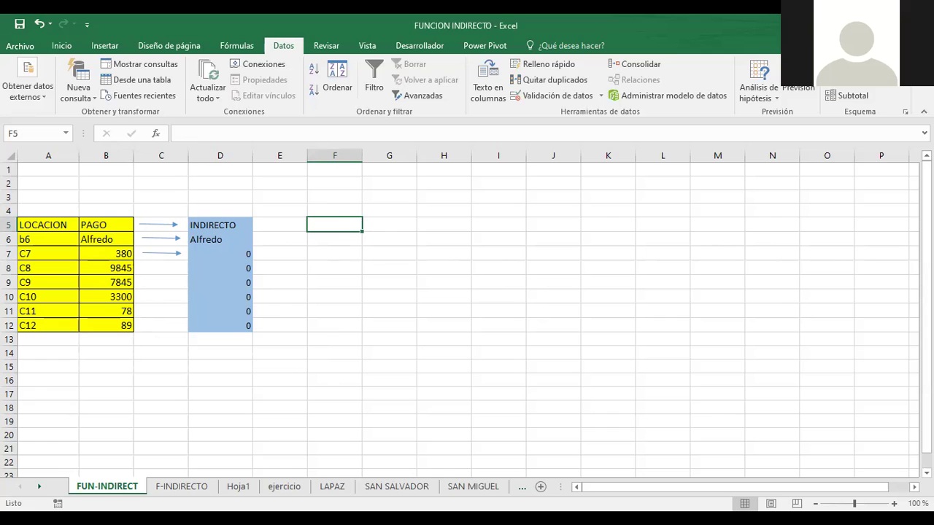
- Scroll the course lesson until the green FUNCIÓN INDIRECTO slide fills the window
key(alt+Tab)
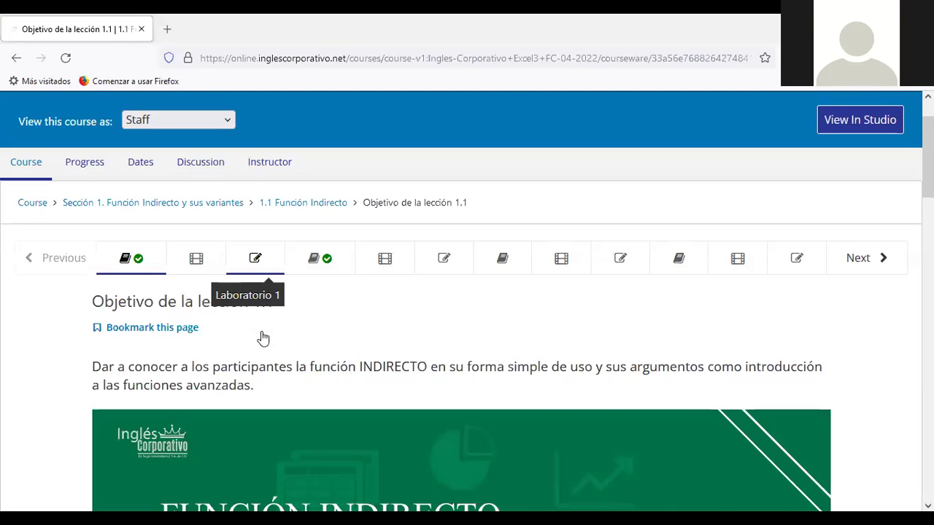
scroll(260, 338, down, 1)
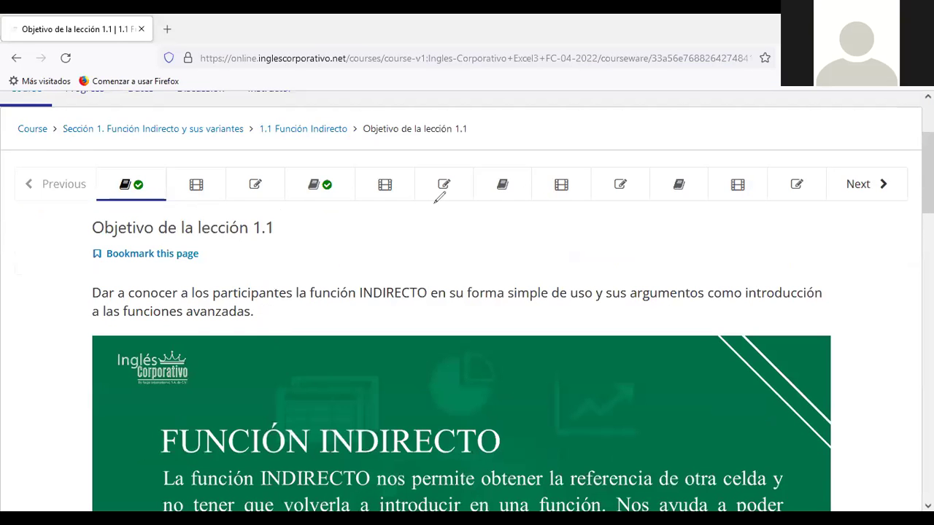
scroll(415, 248, down, 1)
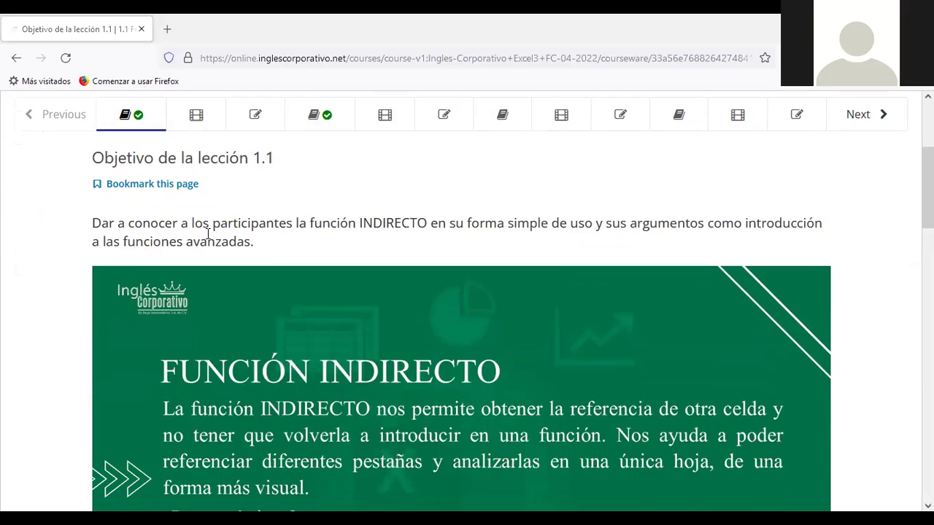
scroll(416, 248, down, 1)
scroll(416, 248, down, 1)
scroll(416, 249, down, 1)
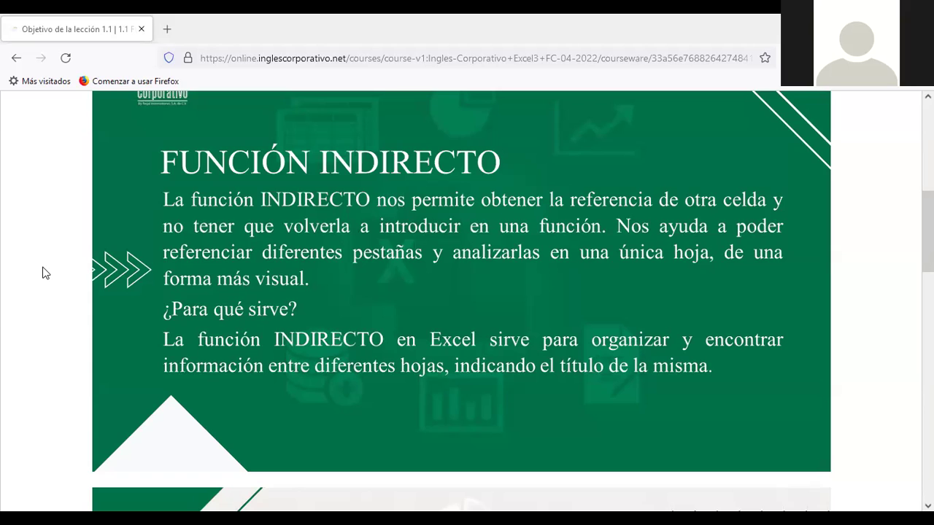
scroll(43, 273, down, 2)
- Scroll down to the INDIRECTO syntax section on required Ref_text and optional A1
scroll(222, 286, down, 4)
scroll(139, 243, down, 2)
scroll(139, 246, down, 2)
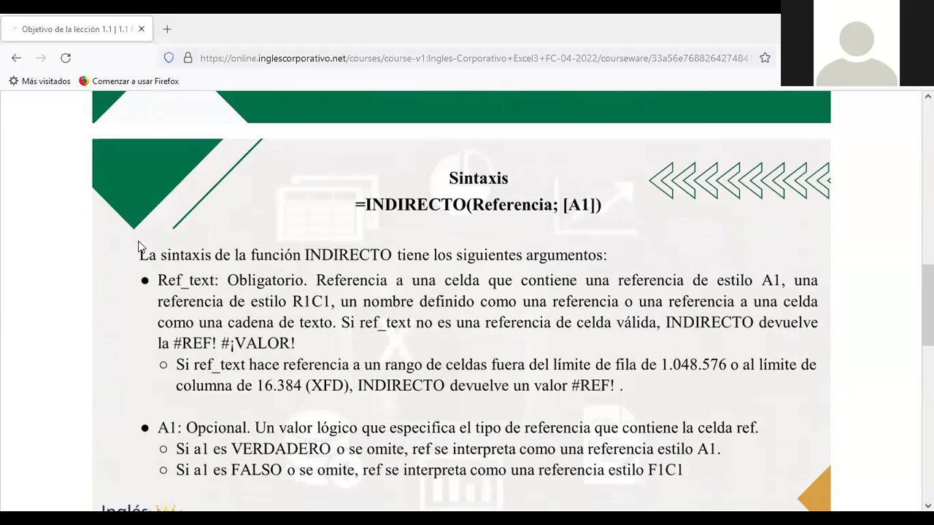
scroll(139, 246, down, 2)
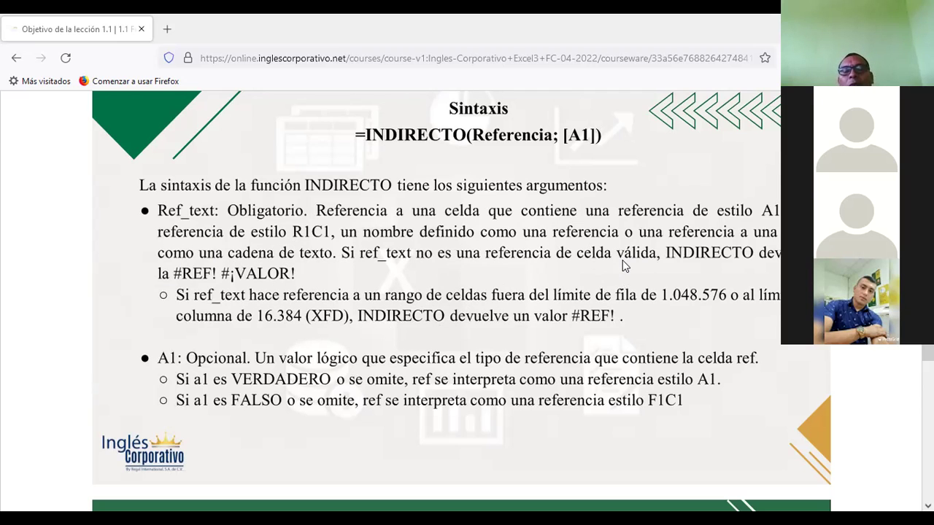
scroll(352, 308, down, 2)
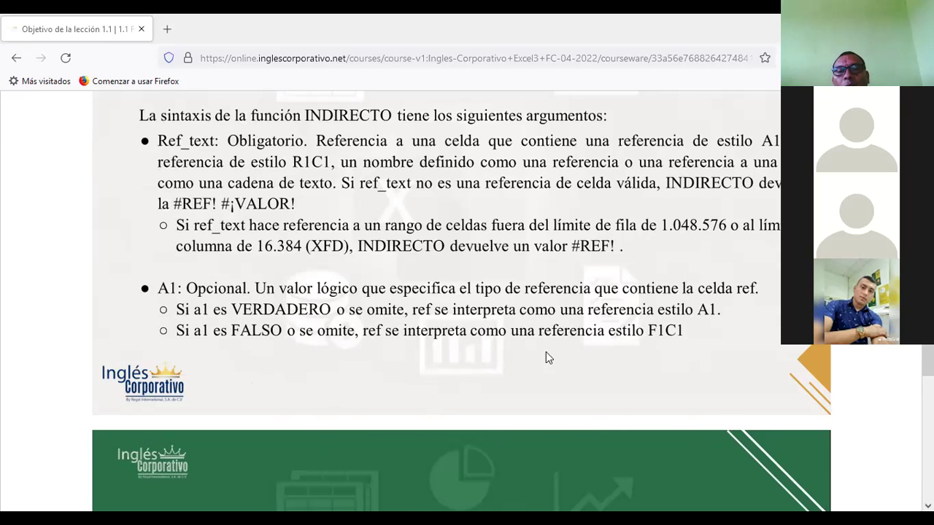
scroll(575, 325, down, 2)
- Scroll past the INDIRECTO Argumentos de función illustration to the lesson's end, then return to the Excel workbook
scroll(575, 325, down, 3)
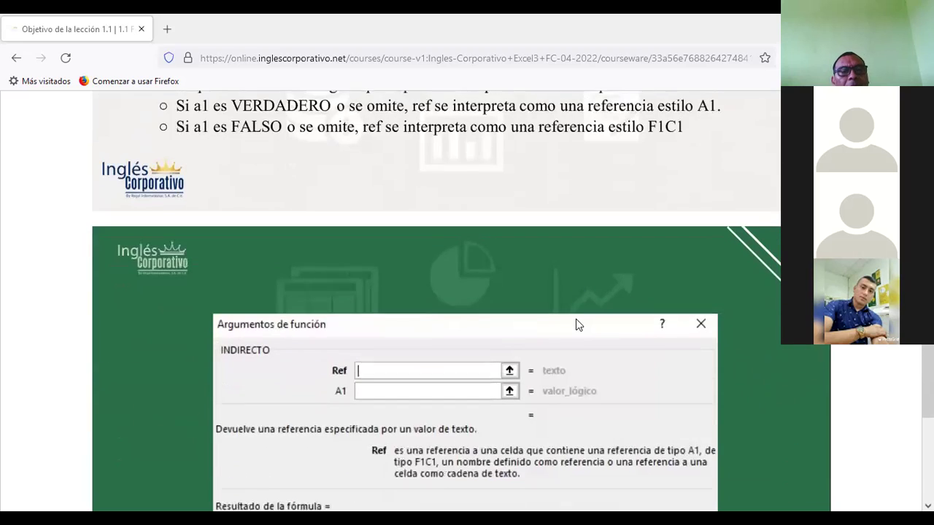
scroll(576, 324, down, 1)
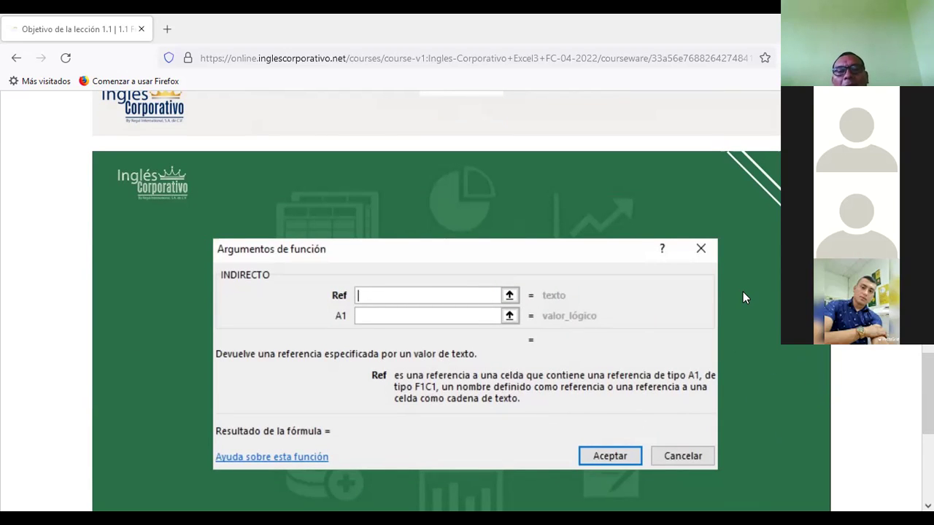
scroll(428, 311, down, 5)
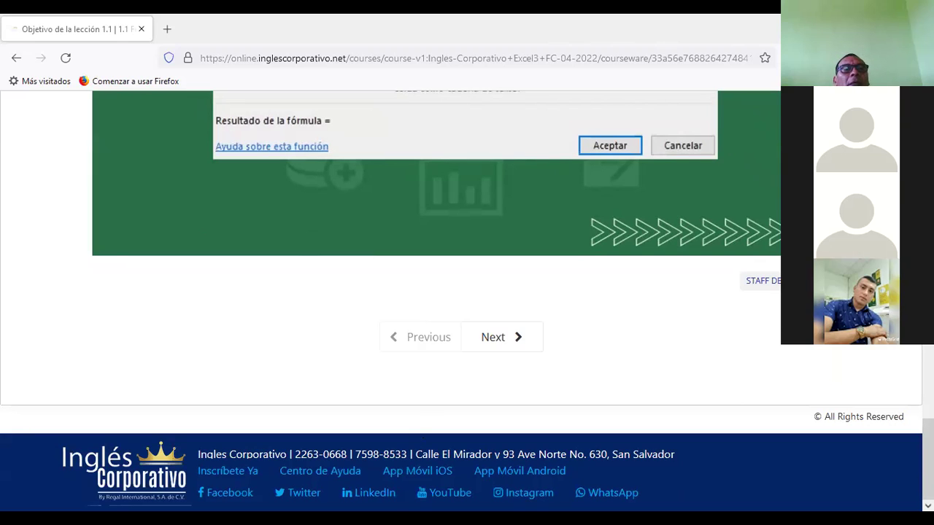
key(alt+Tab)
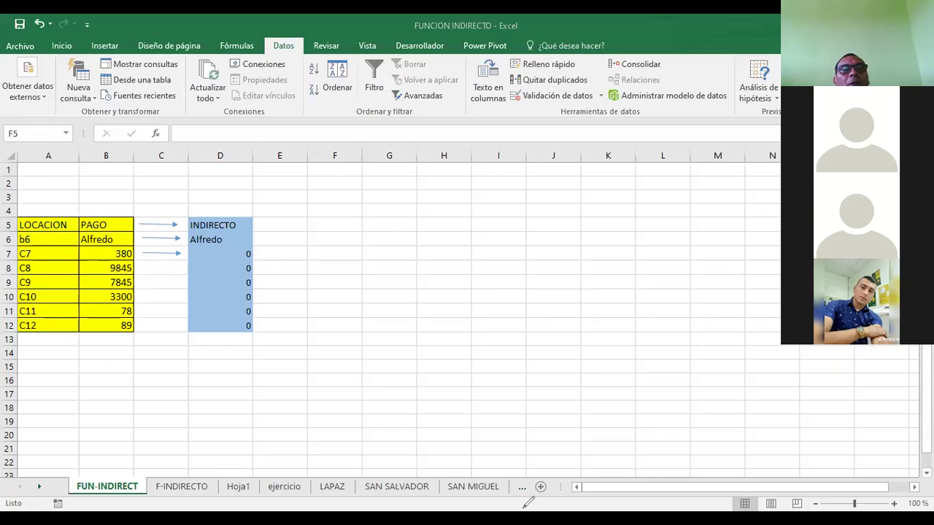
- Add the headings PROMEDIO in F5 and NOMBRE in G5
click(274, 223)
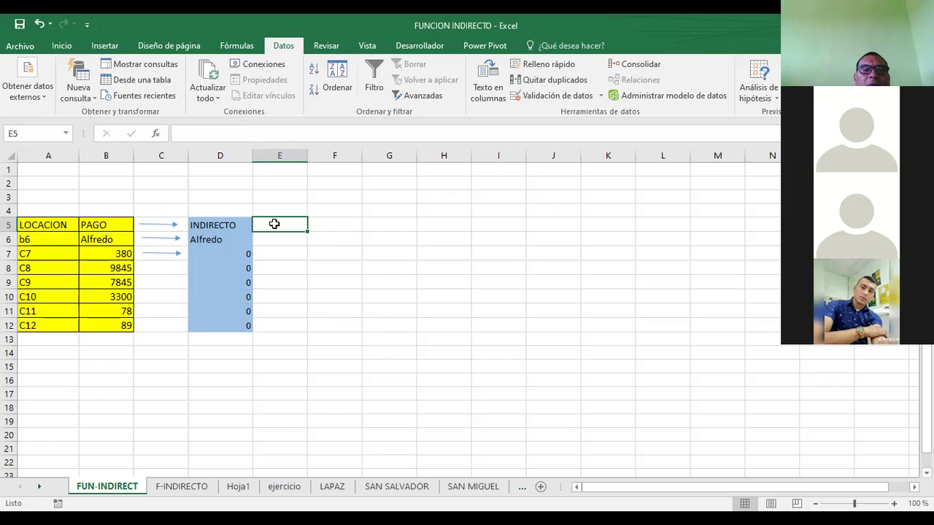
key(Right)
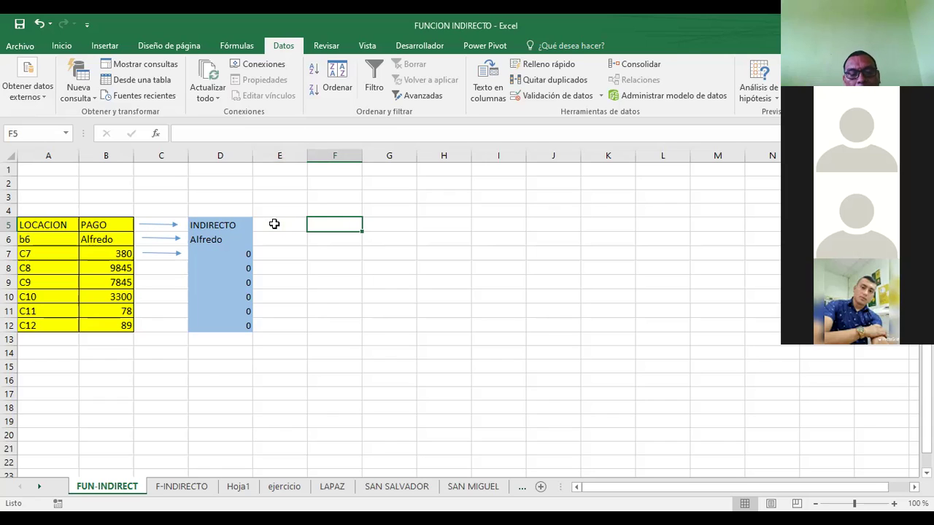
text(PROMEDIO)
key(Tab)
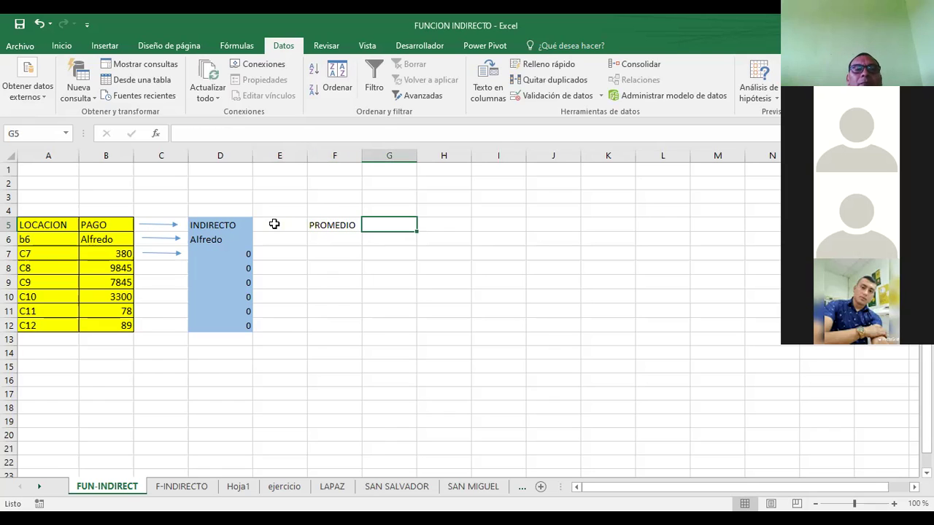
text(NOMBRE)
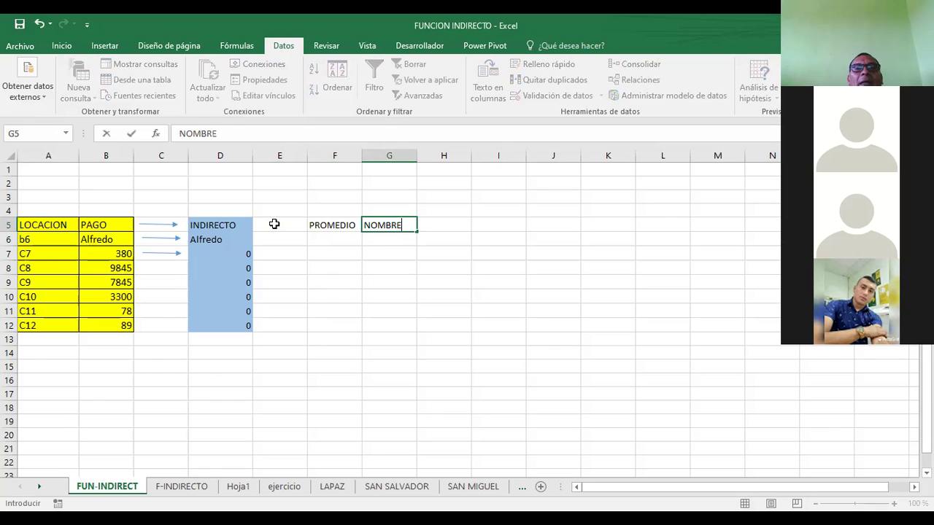
key(Tab)
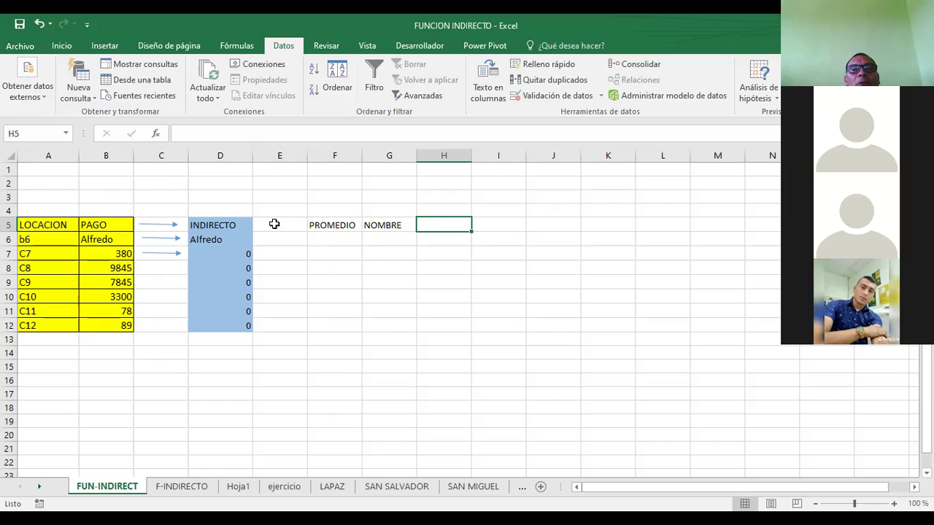
- Enter the grades 7, 6, 6, 8, 9, 5, 9 down F6:F12
click(331, 241)
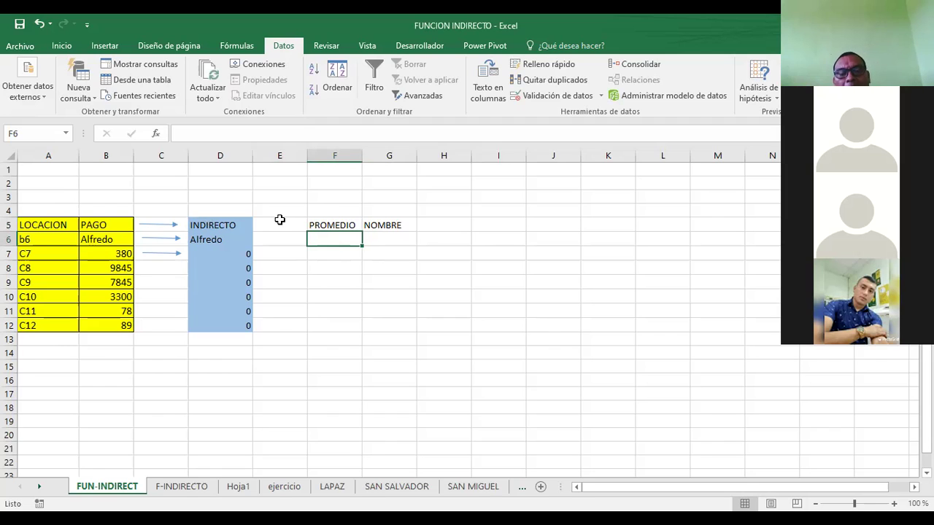
text(7)
key(Return)
key(Return)
text(6)
key(Return)
text(8)
key(Return)
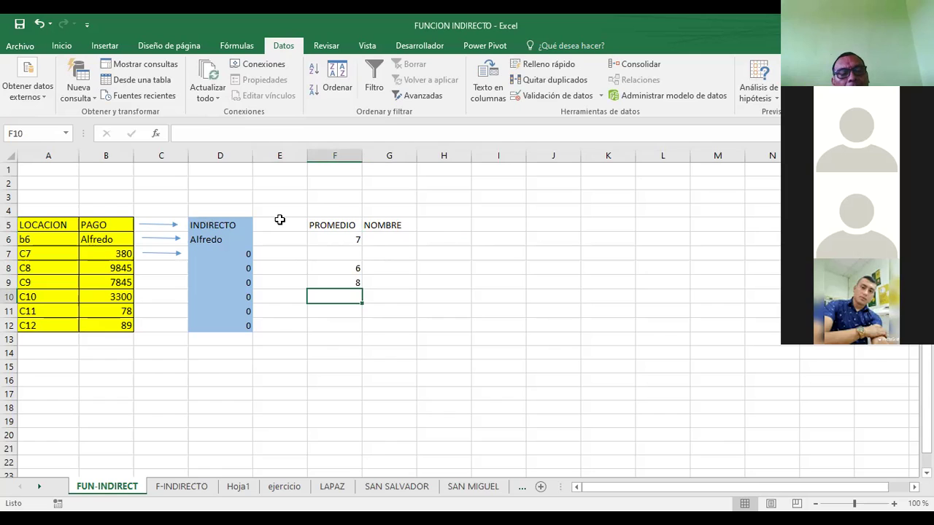
text(9)
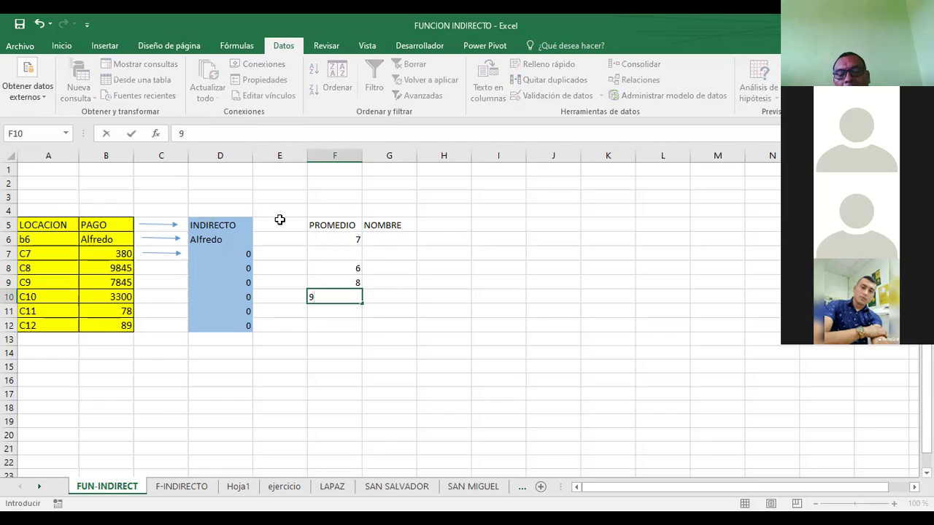
key(Up)
key(Up)
key(Up)
text(6)
key(Return)
key(Down)
key(Down)
key(Down)
text(5)
key(Return)
text(9)
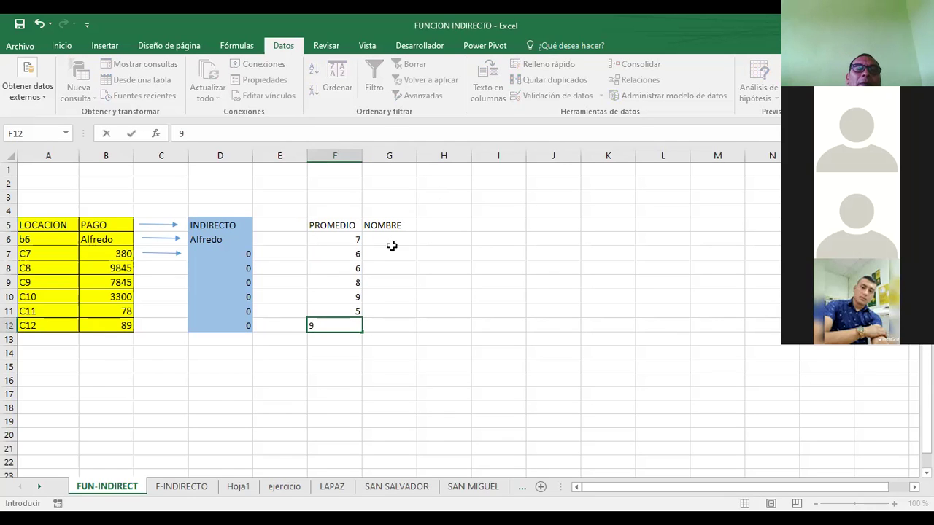
click(397, 236)
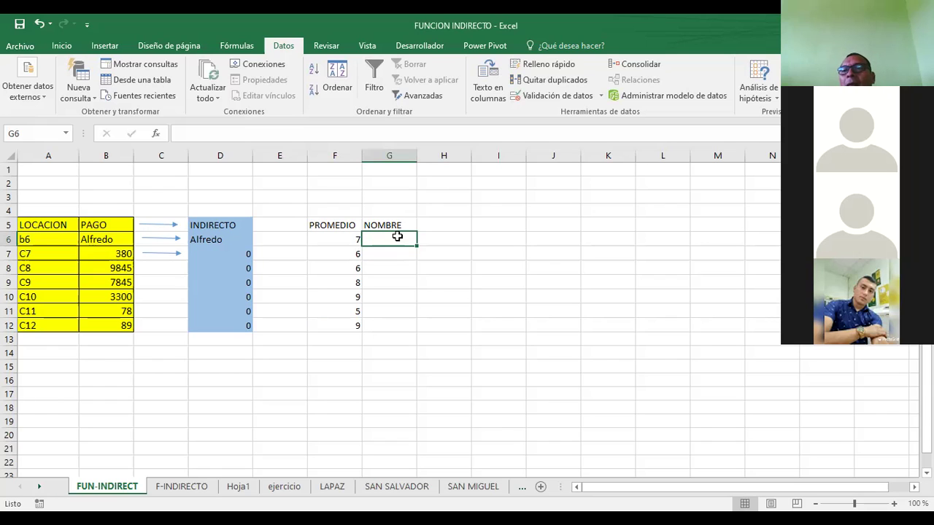
- Type the first three student names into G6:G8
text(g)
key(BackSpace)
text(Gabriela)
key(Return)
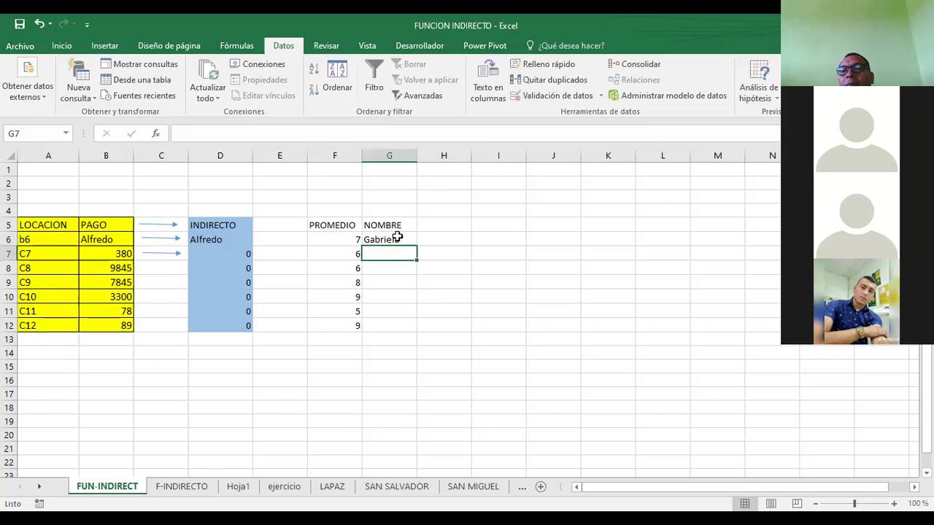
text(AXEL)
key(Return)
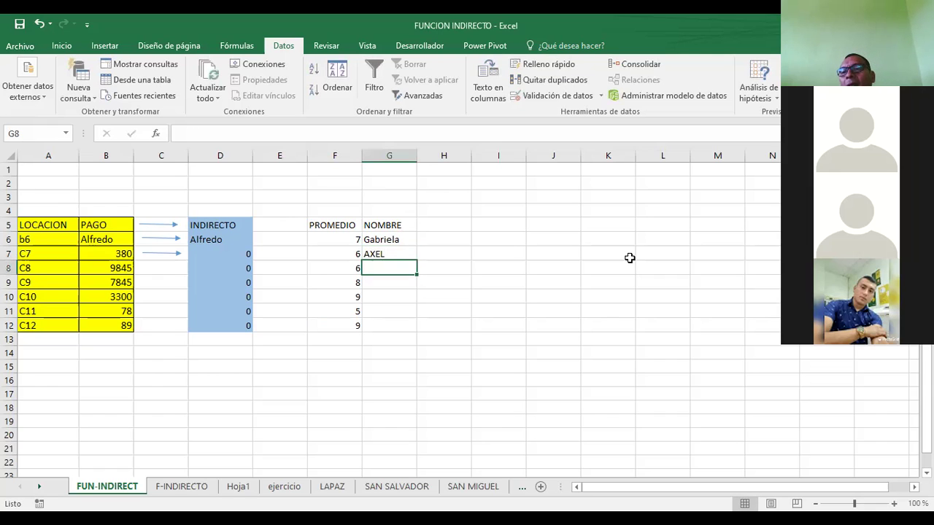
scroll(629, 259, down, 2)
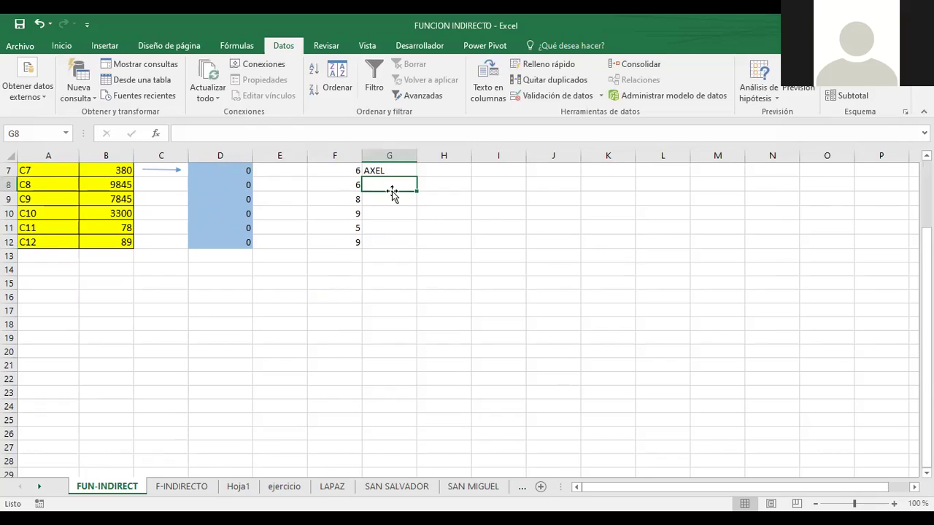
text(Ociel)
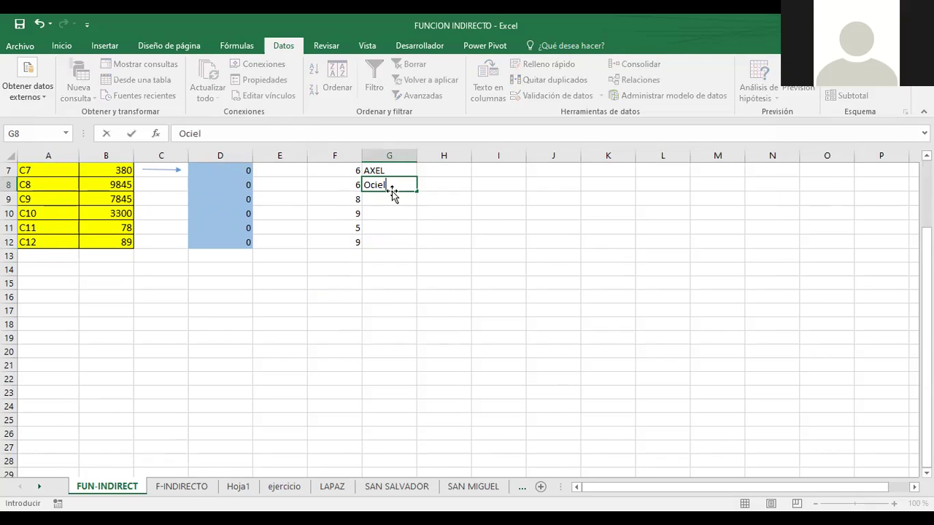
click(375, 197)
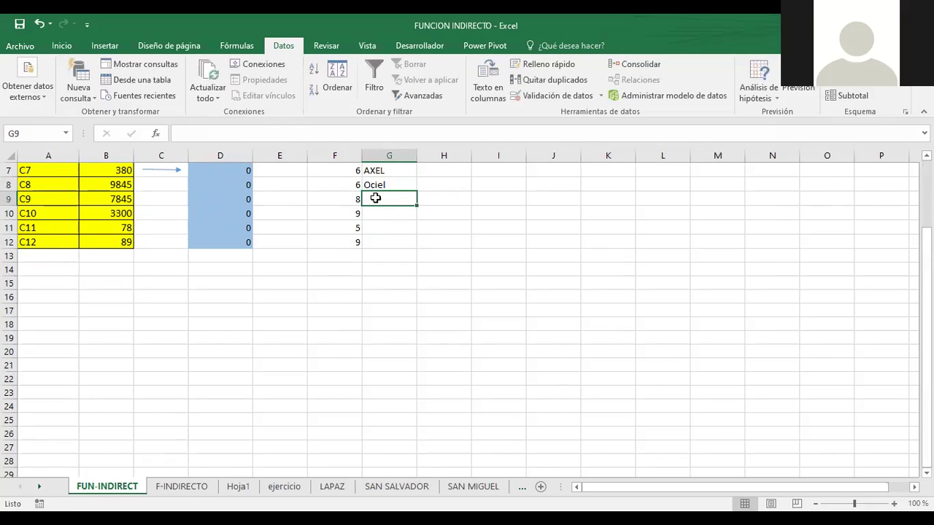
- Enter student names in G9 and G10, correcting a misspelled name in G9
text(Otonirl)
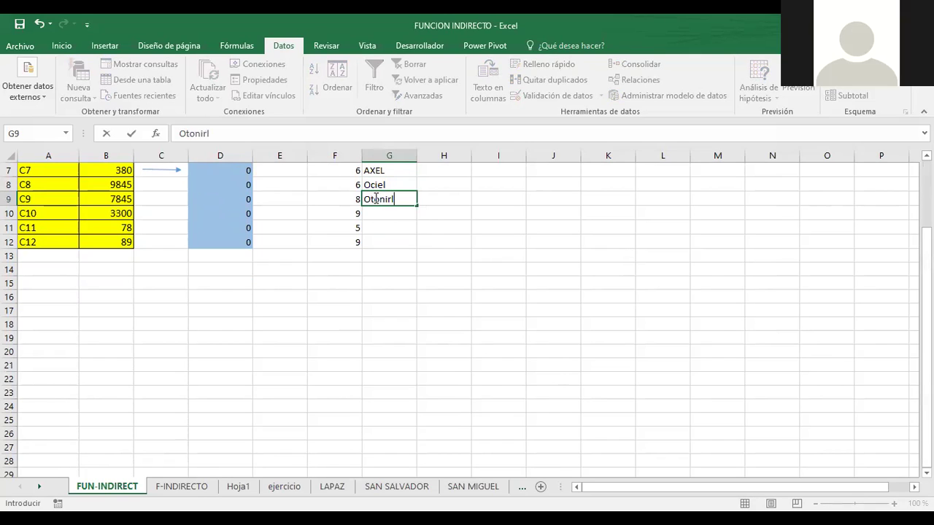
key(BackSpace)
key(BackSpace)
key(BackSpace)
text(el)
click(379, 213)
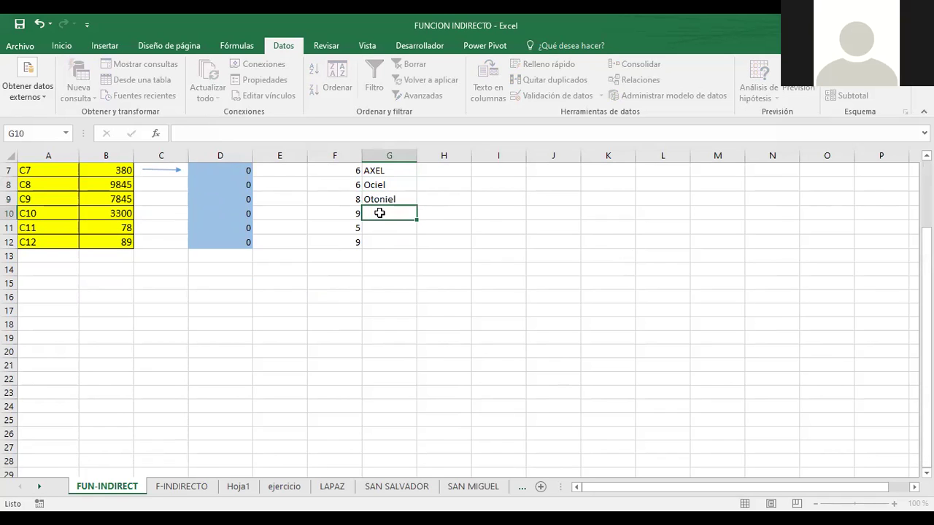
text(Karen)
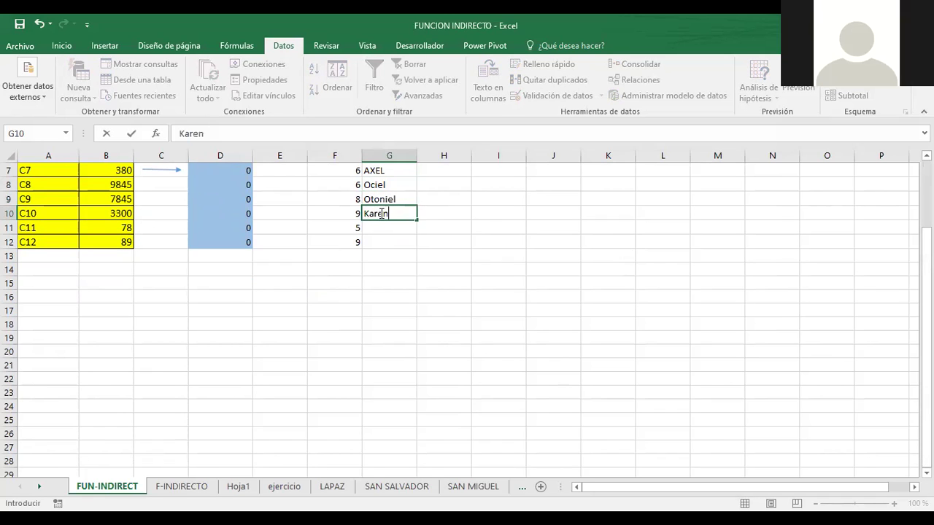
click(373, 229)
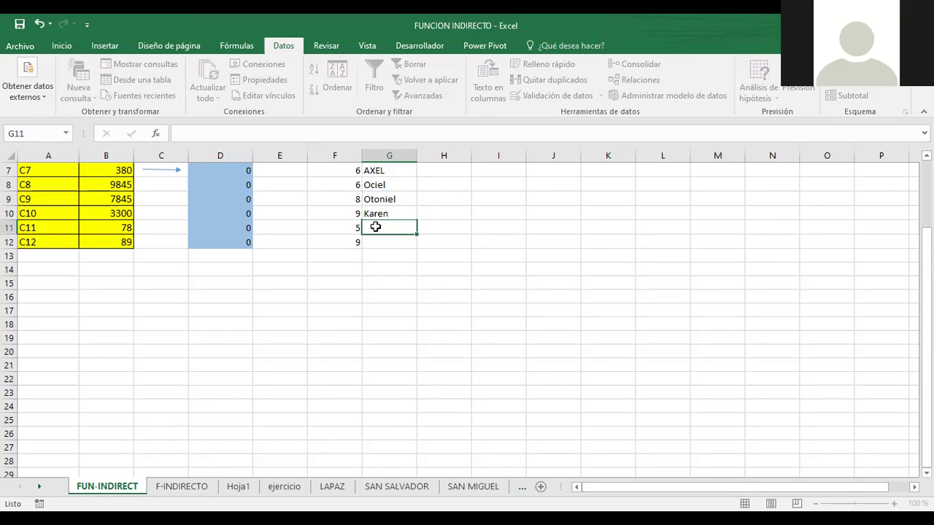
scroll(773, 245, down, 2)
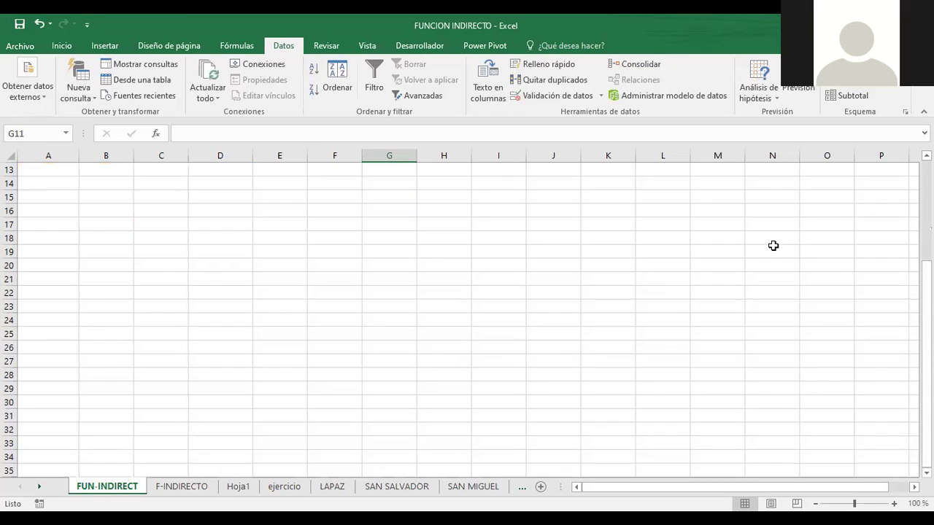
scroll(773, 246, up, 5)
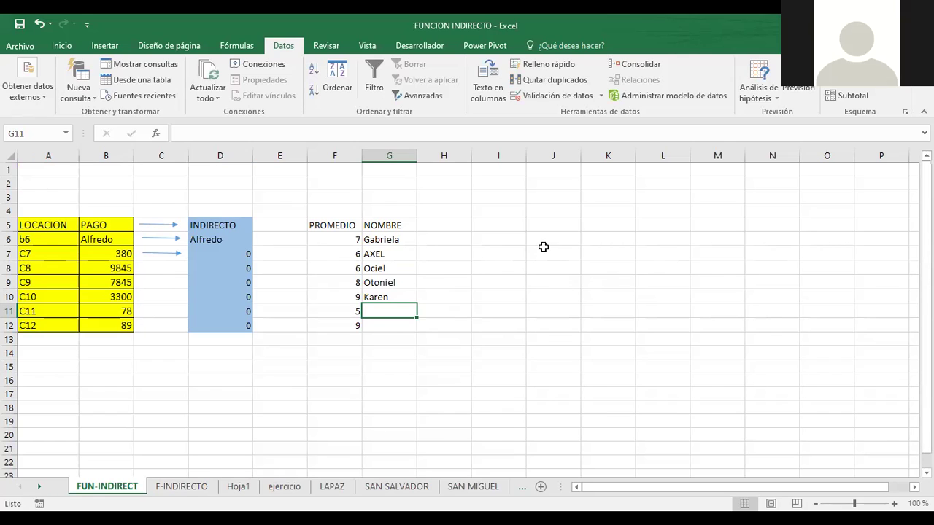
click(450, 225)
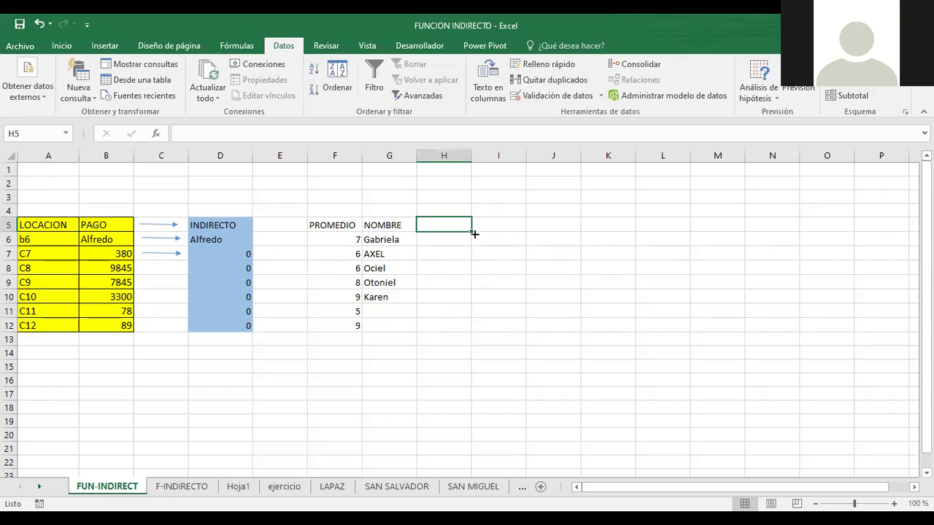
click(387, 311)
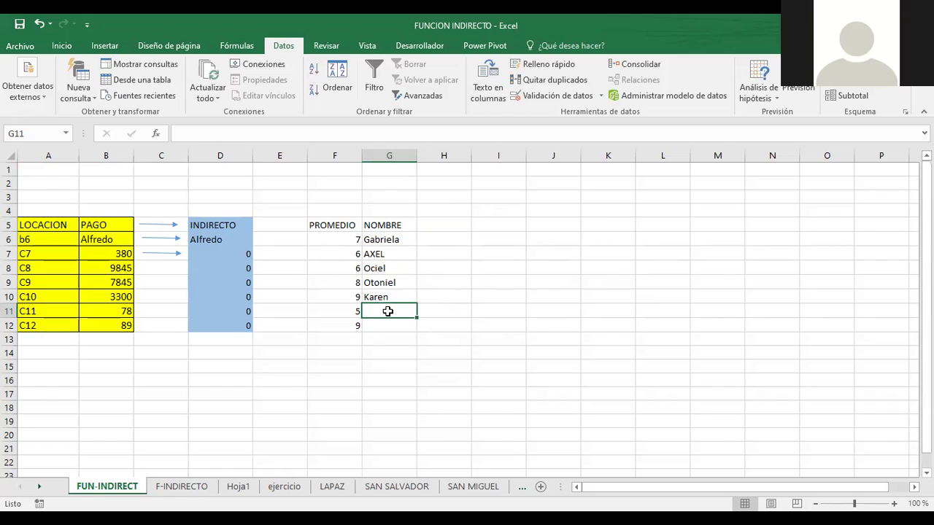
- Enter the last two names in G11 and G12, fixing the capitalisation in G11
text(luis)
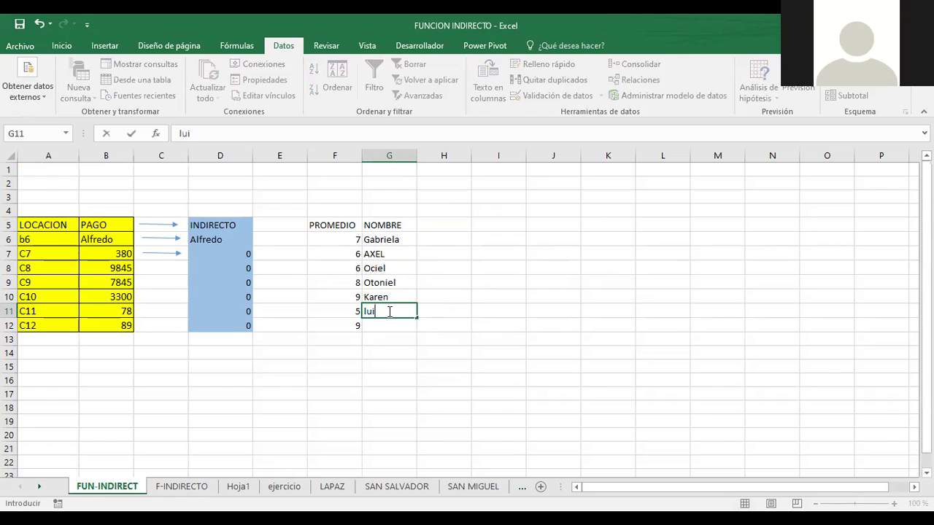
key(Return)
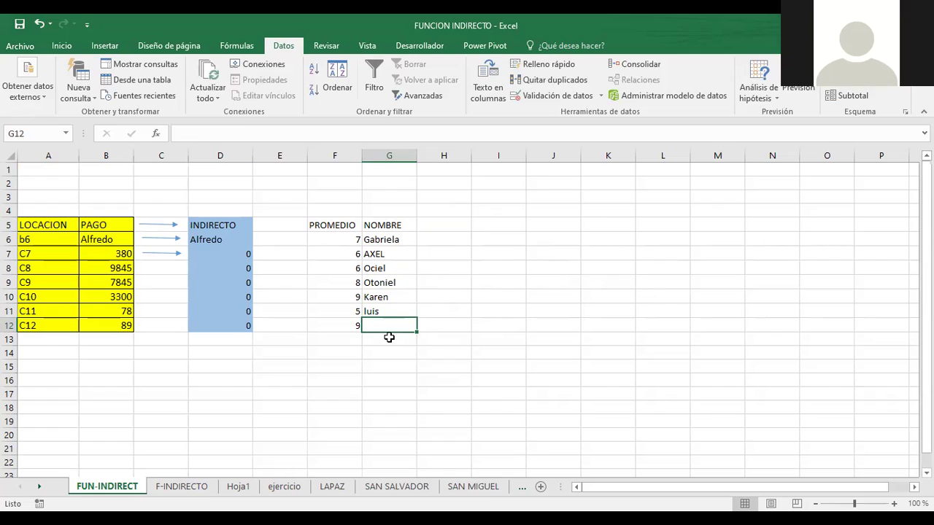
key(Up)
text(L)
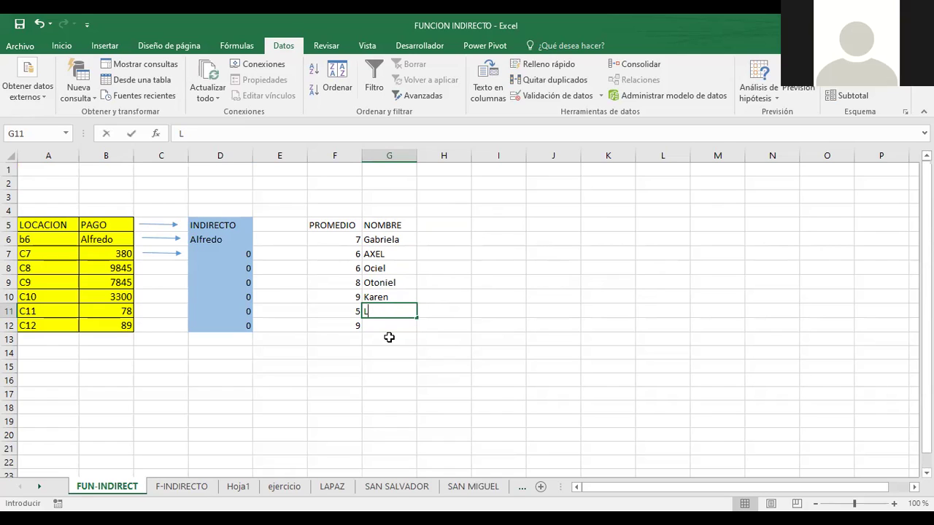
text(uis)
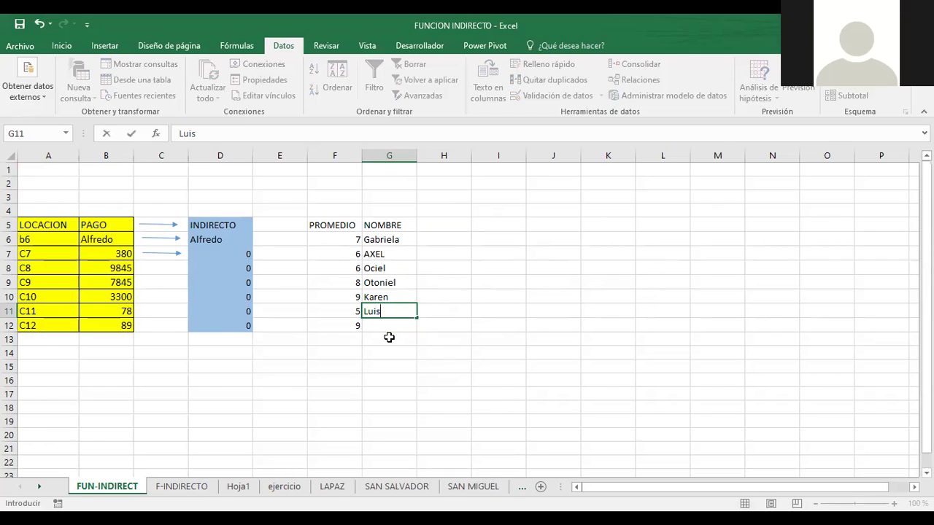
key(Return)
text(Laura)
key(Return)
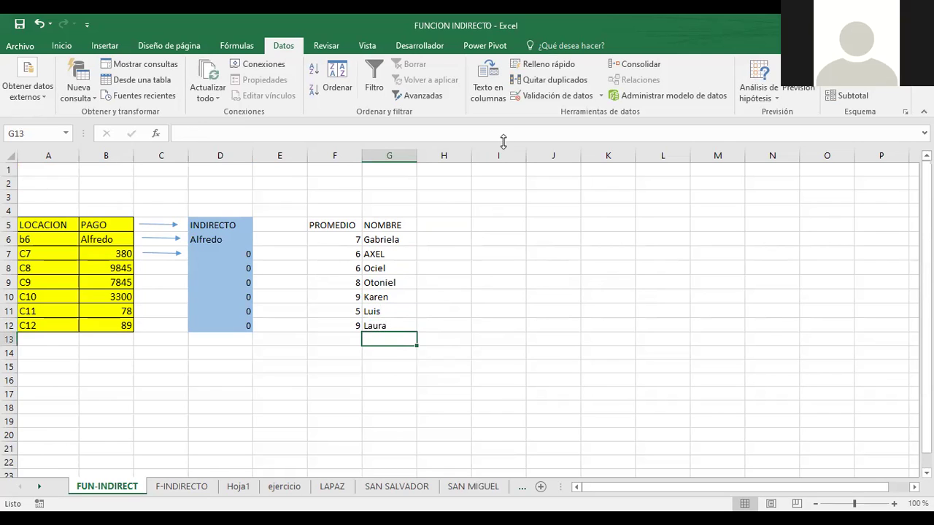
click(439, 227)
click(503, 226)
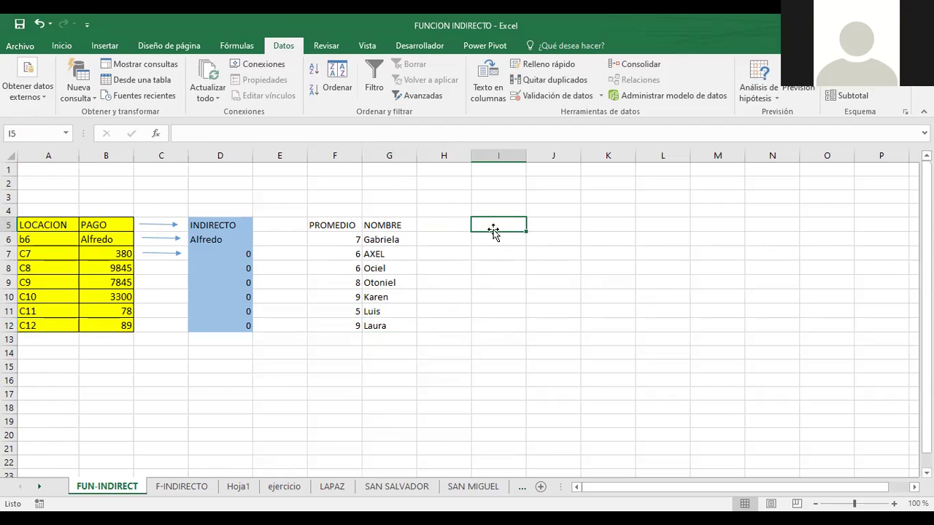
click(205, 239)
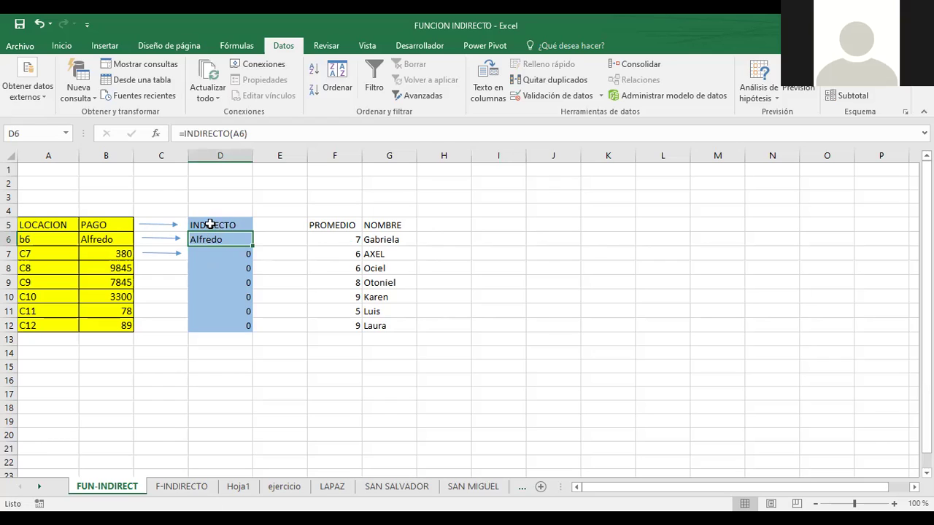
click(209, 223)
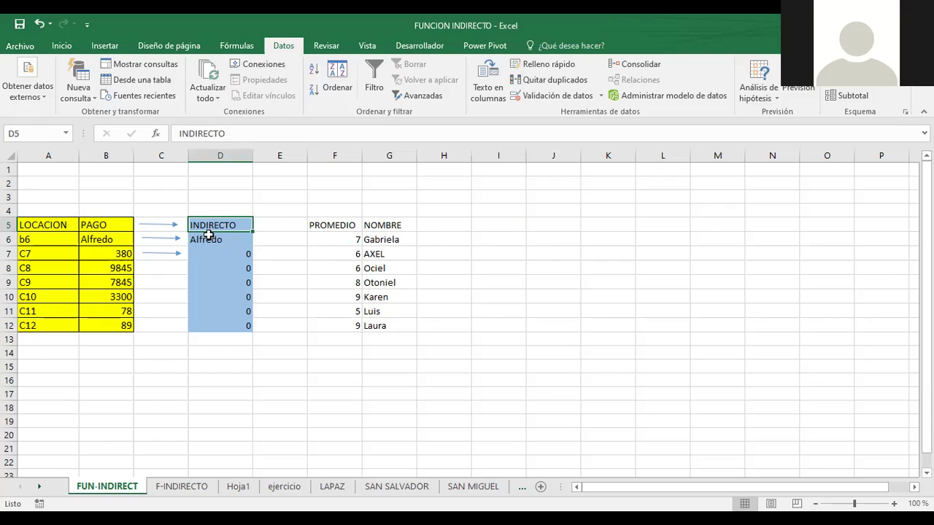
key(Return)
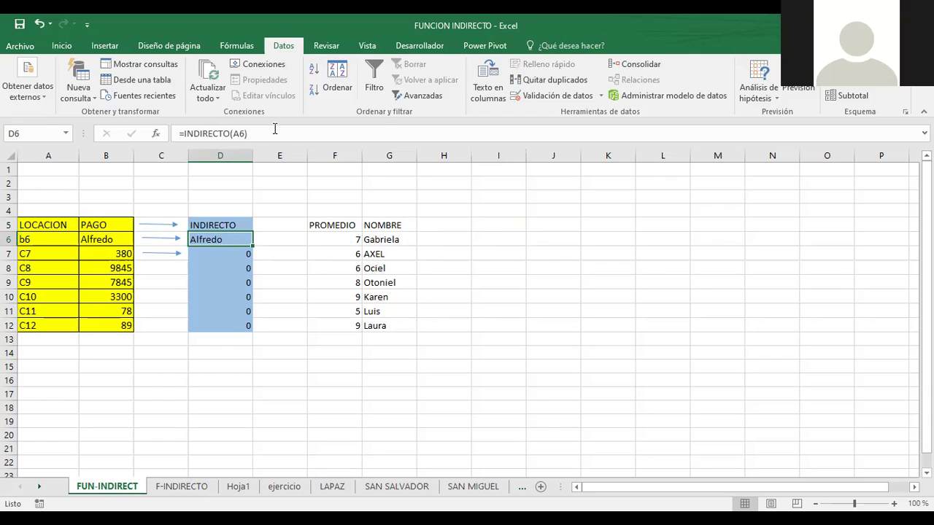
key(F2)
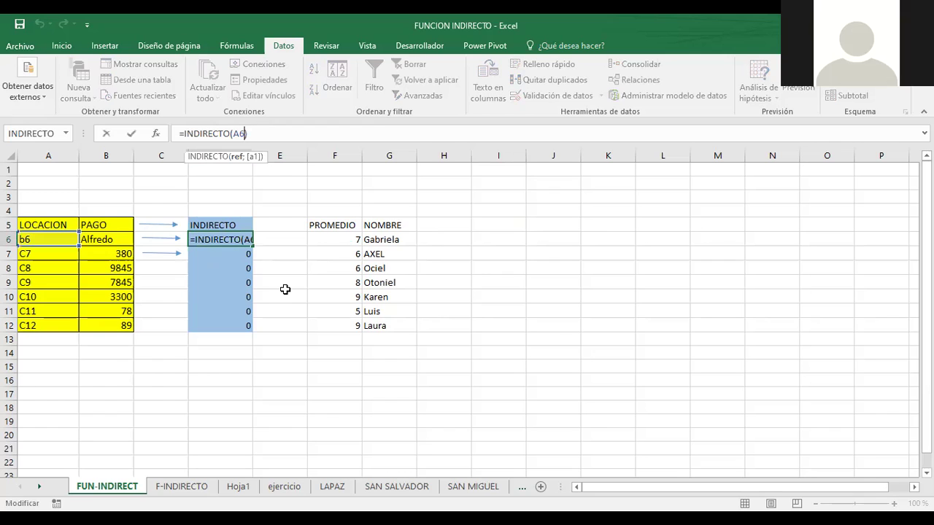
click(284, 289)
click(221, 240)
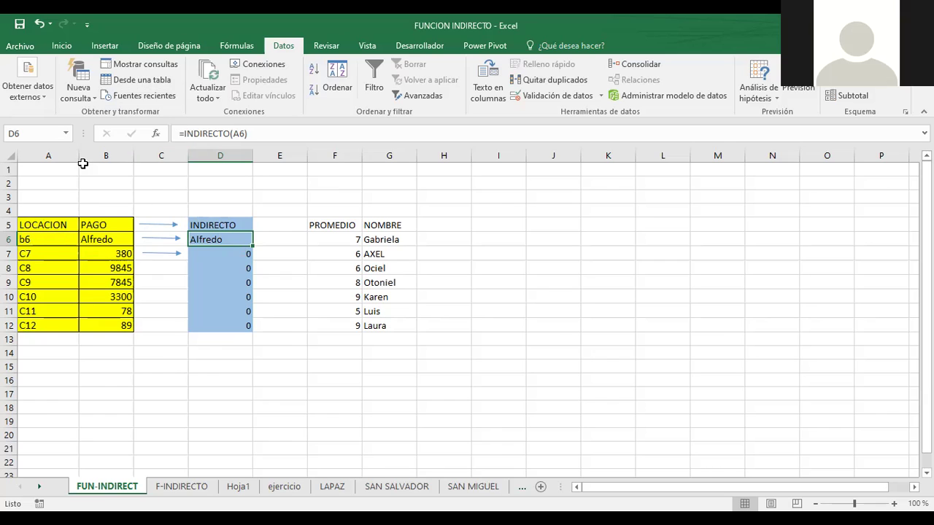
click(36, 241)
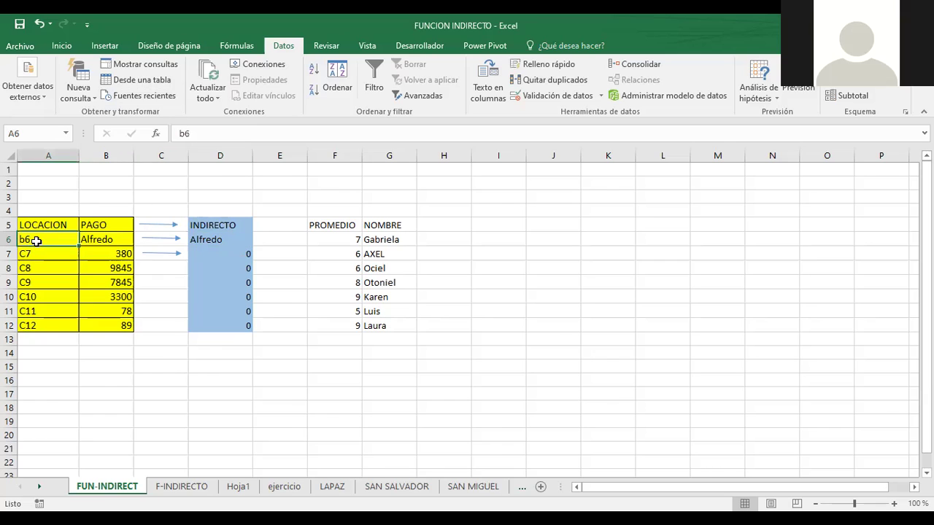
click(93, 238)
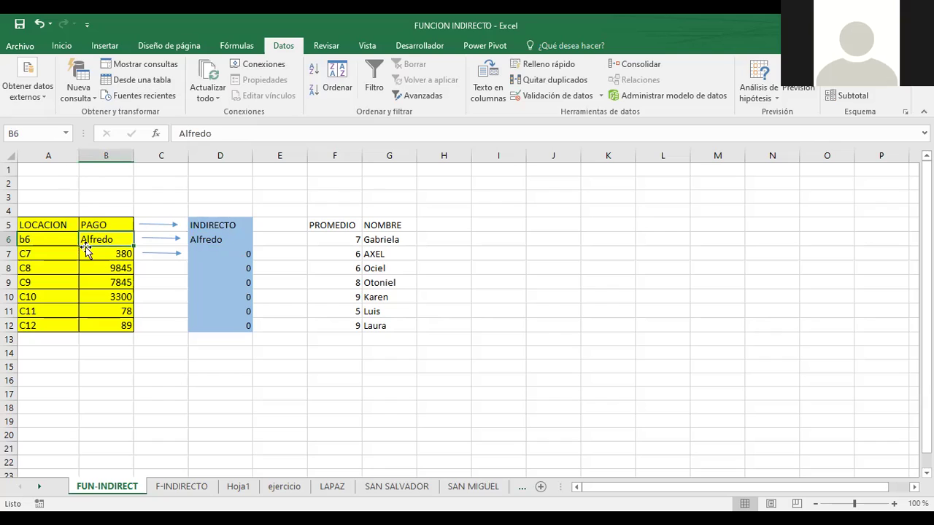
click(208, 241)
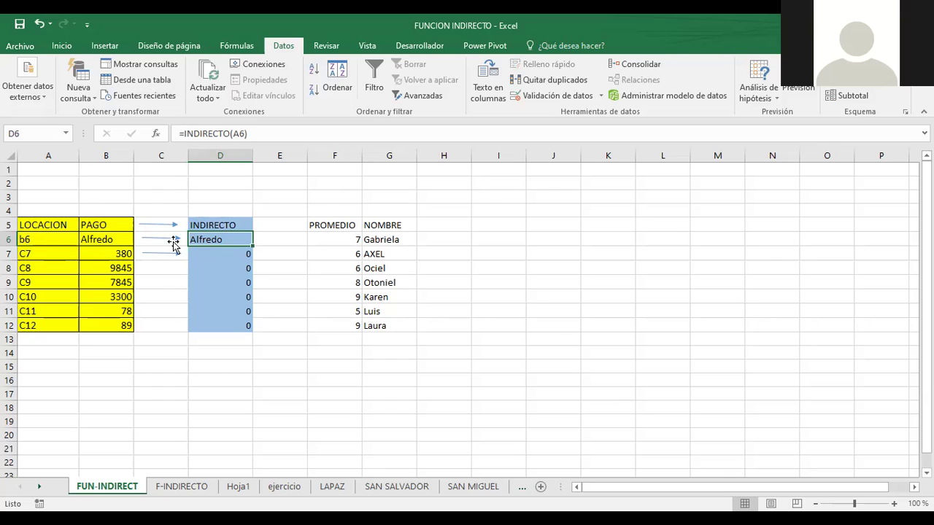
click(52, 239)
click(209, 239)
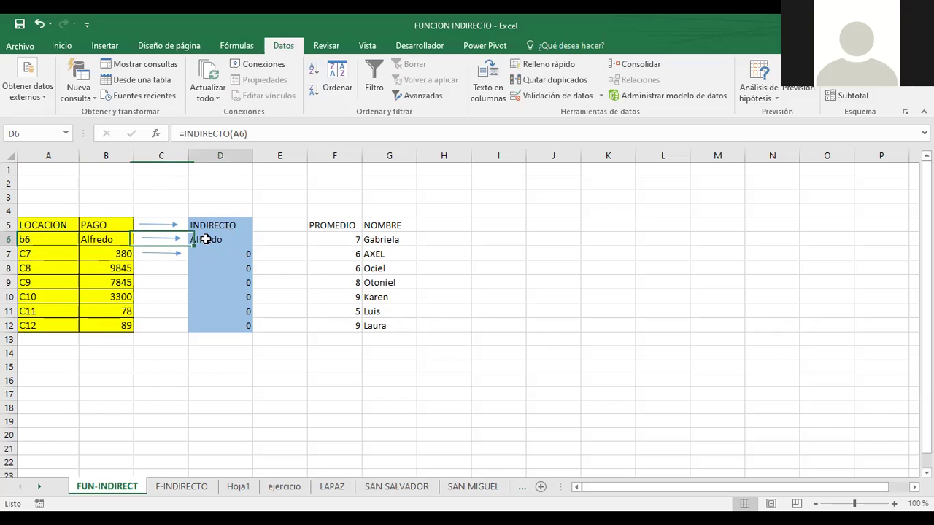
click(31, 242)
click(223, 243)
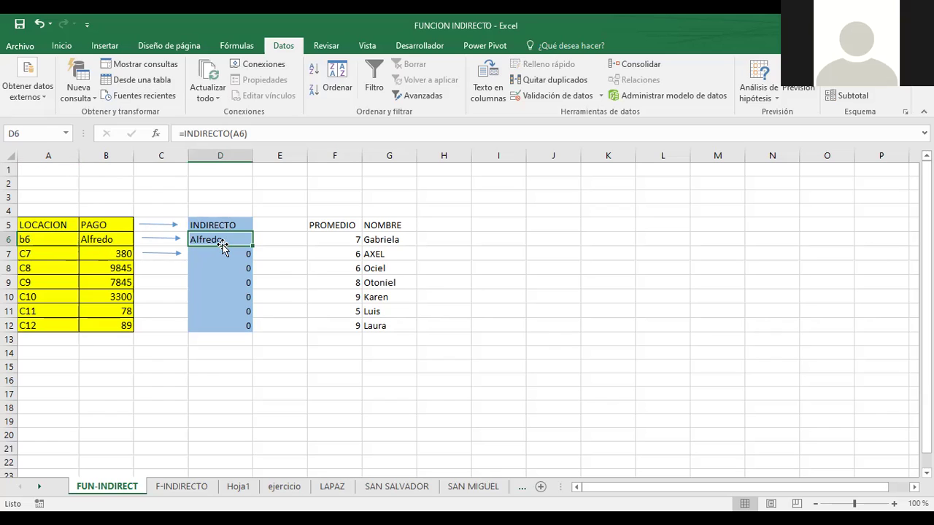
click(445, 225)
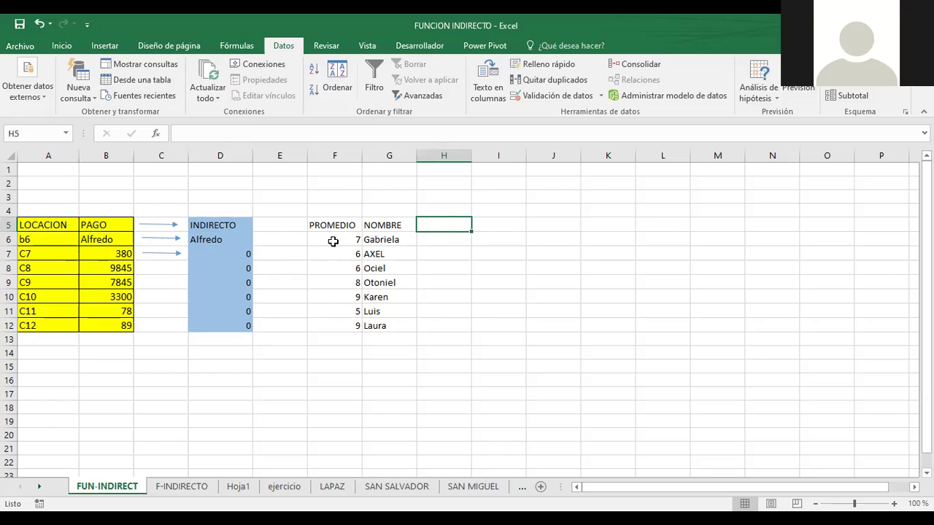
click(243, 245)
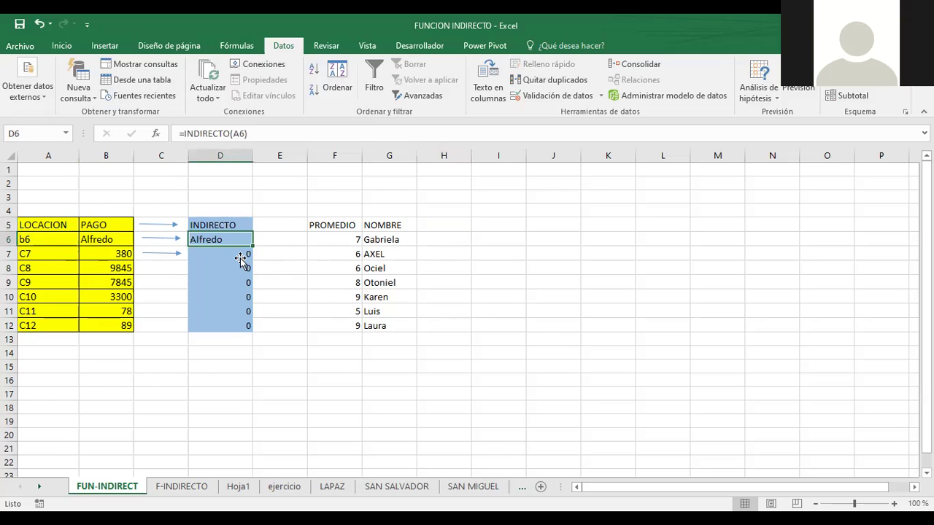
click(241, 256)
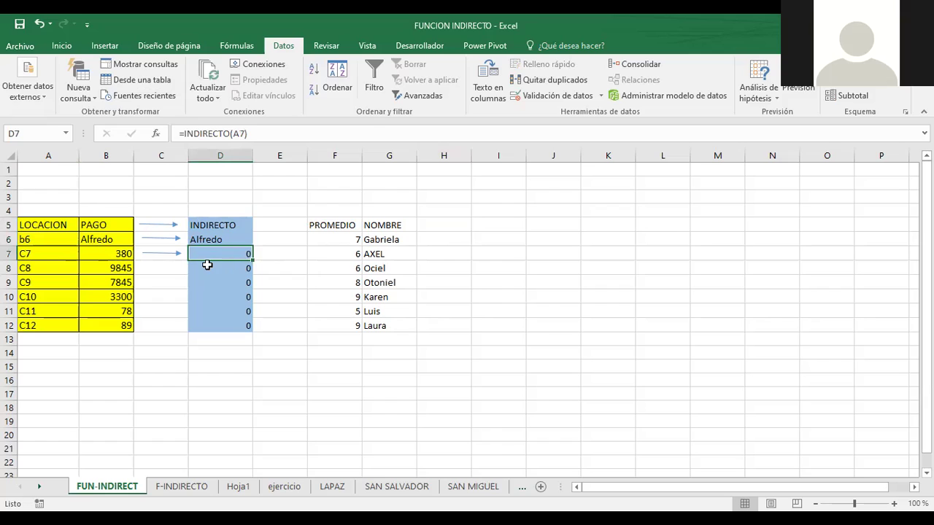
click(207, 266)
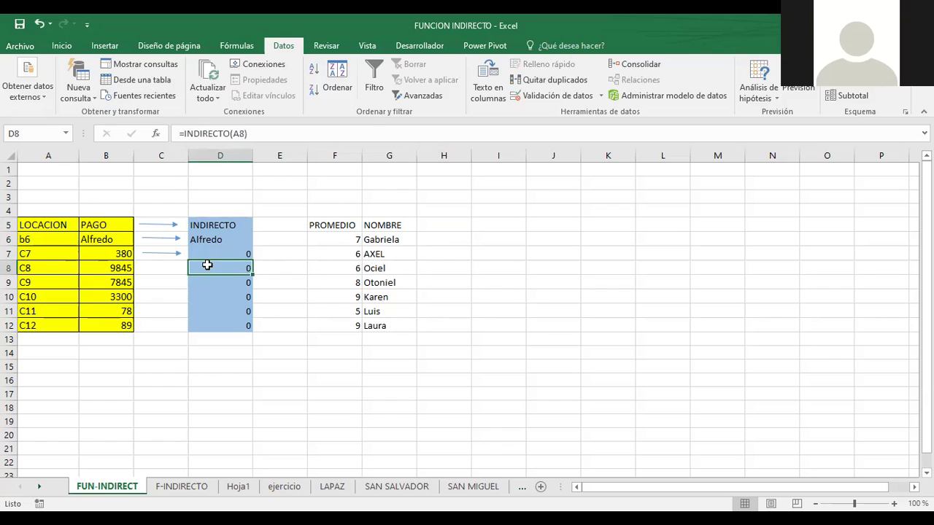
click(451, 227)
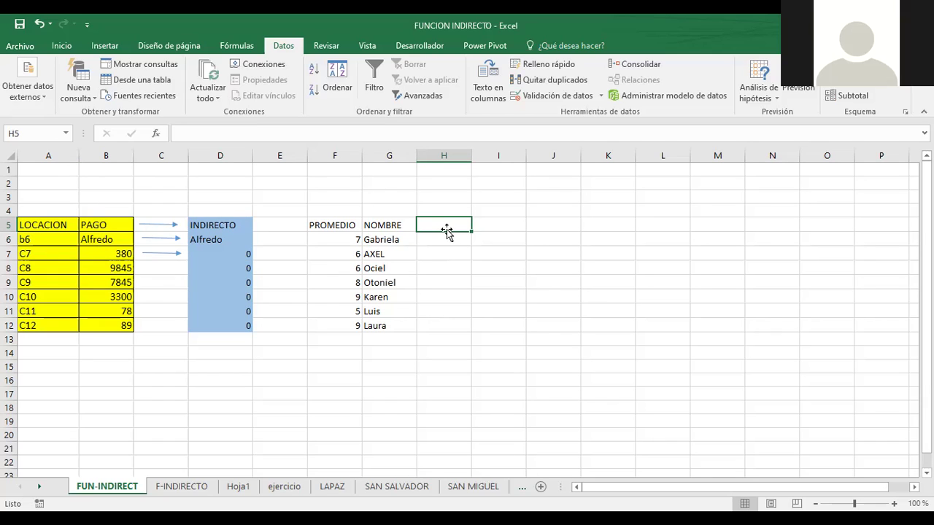
- Add the heading LOCACION in H5
text(locacion)
key(BackSpace)
key(BackSpace)
key(BackSpace)
key(BackSpace)
key(BackSpace)
key(BackSpace)
key(BackSpace)
key(BackSpace)
text(LOCa)
key(BackSpace)
text(ACION)
key(Return)
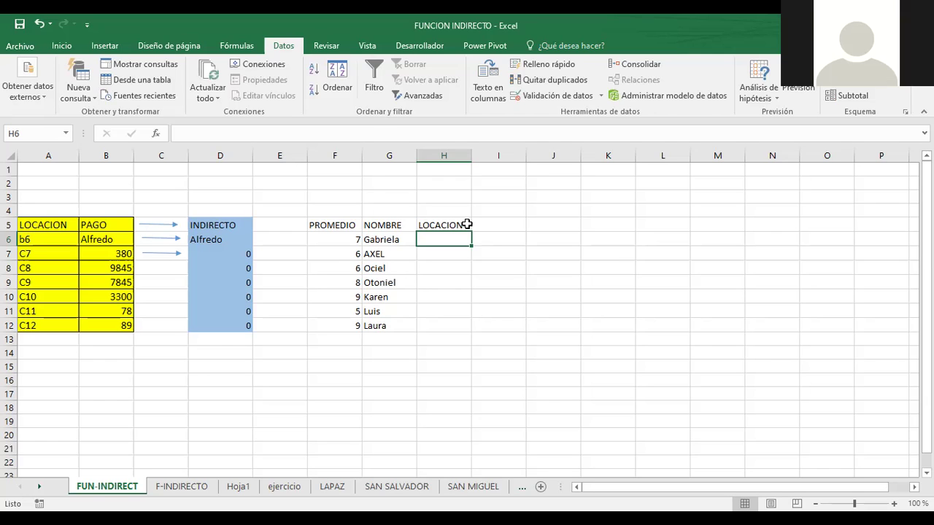
- List the references F6, F7, F8 in H6:H8 and begin an =INDIRECTO formula in I6
text(F)
text(6)
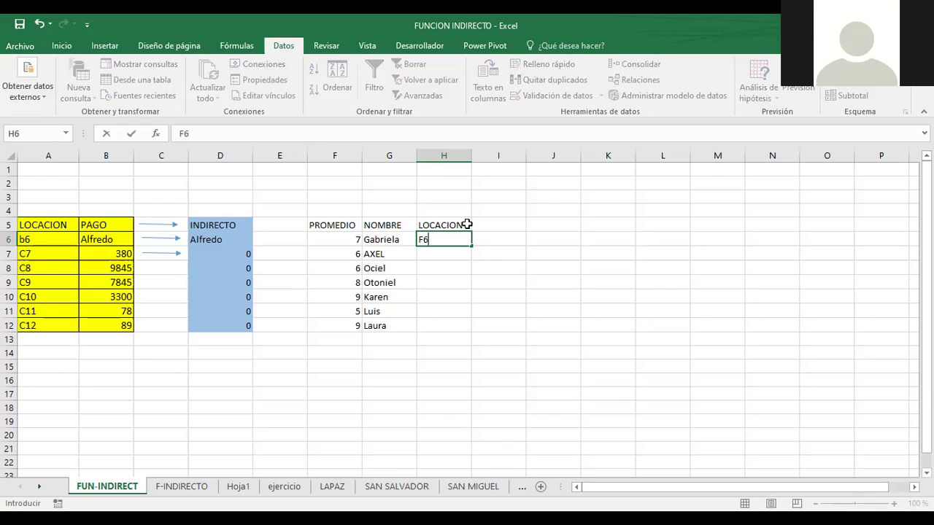
click(444, 256)
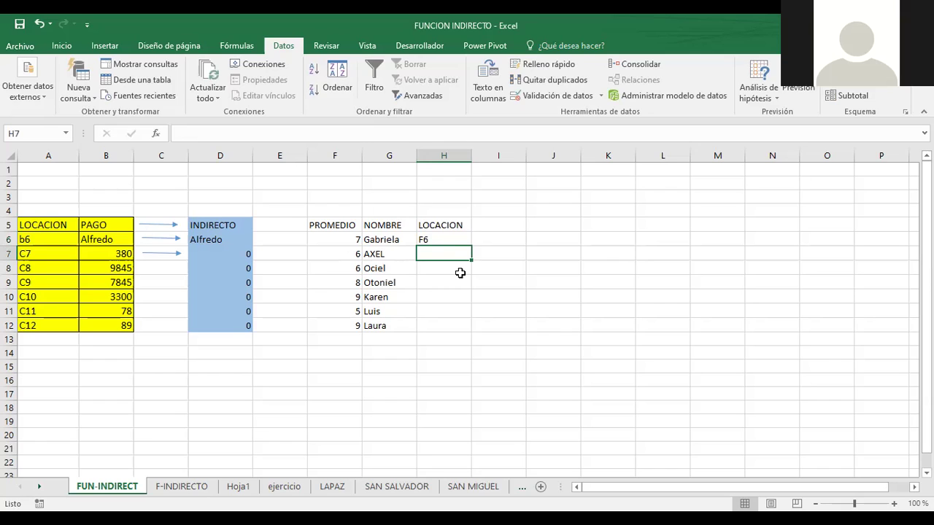
text(F7)
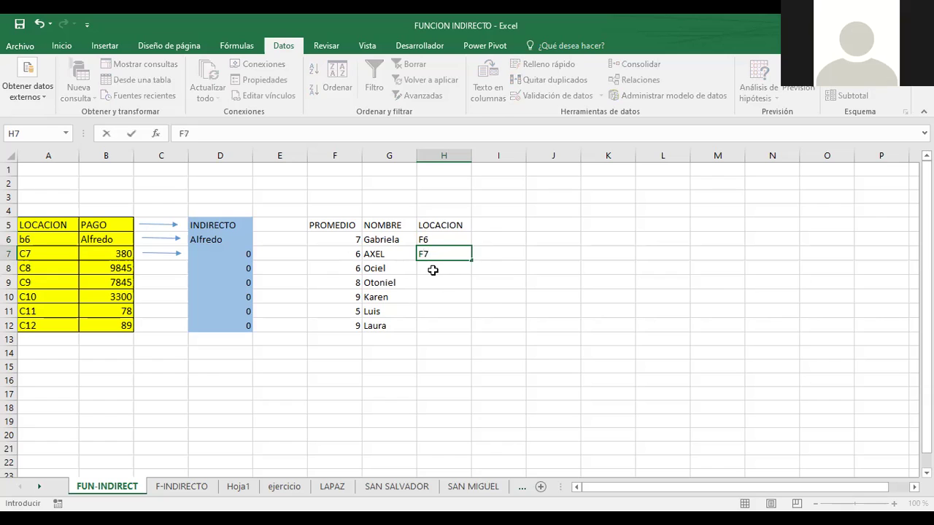
click(433, 270)
text(F8)
click(518, 294)
click(495, 236)
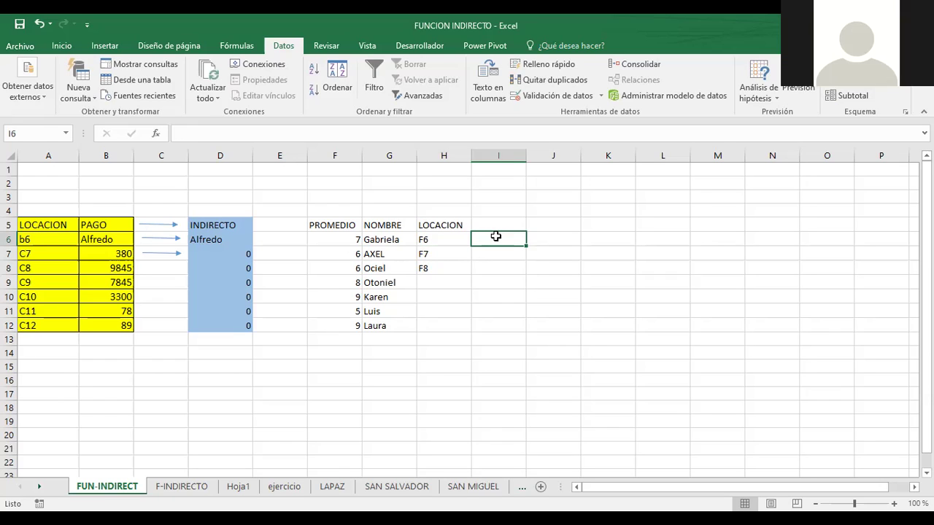
text(=I)
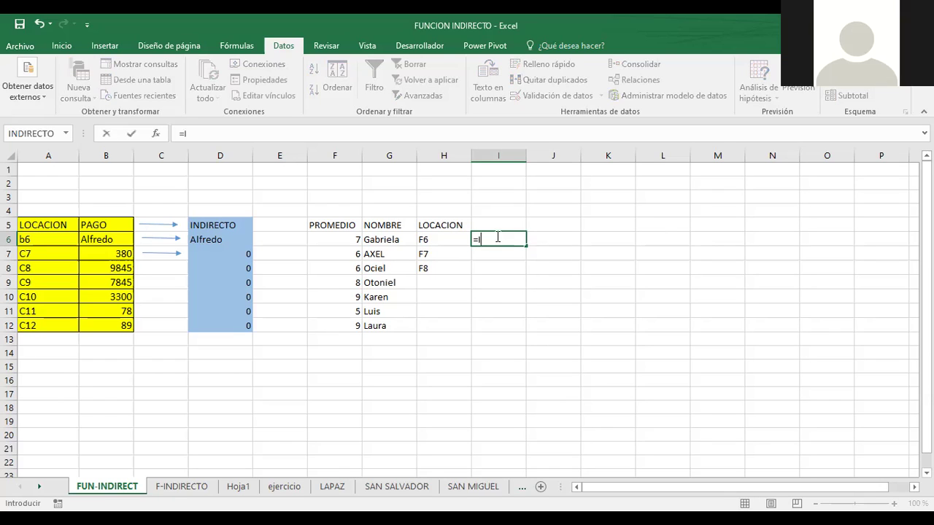
text(NDIR)
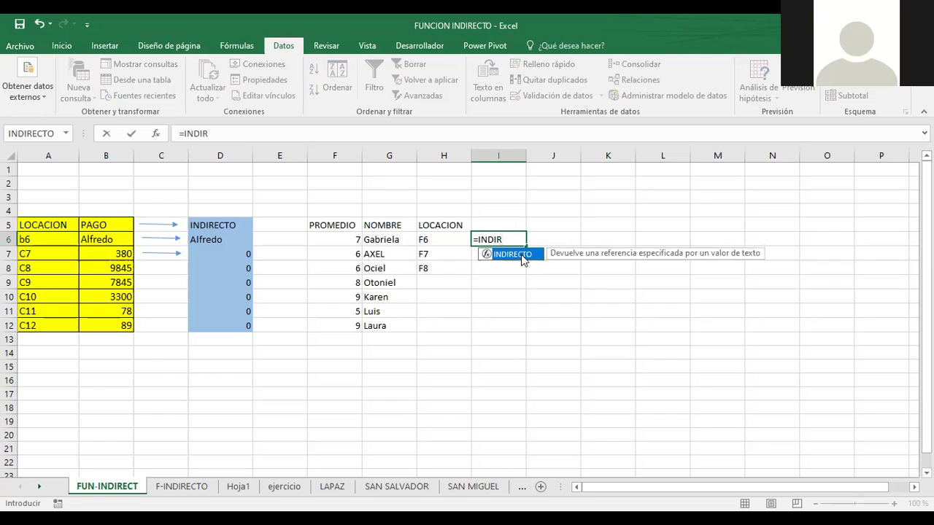
- Complete =INDIRECTO(H6) in I6 so it returns 7, then compare it with D6's formula
double_click(522, 257)
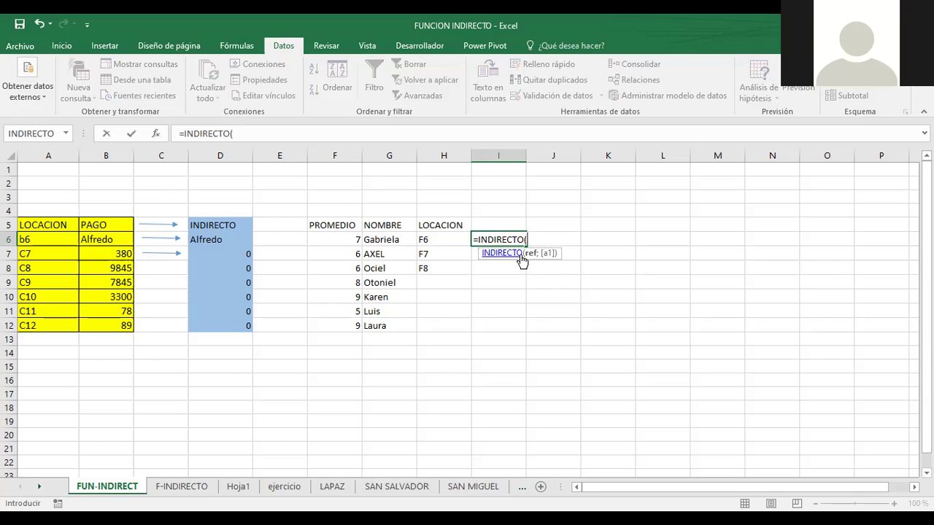
text(H)
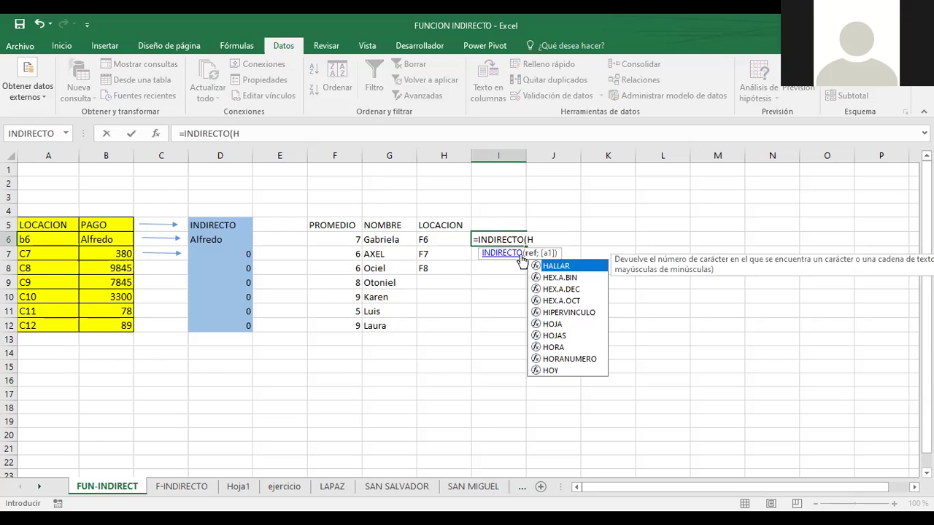
text(6))
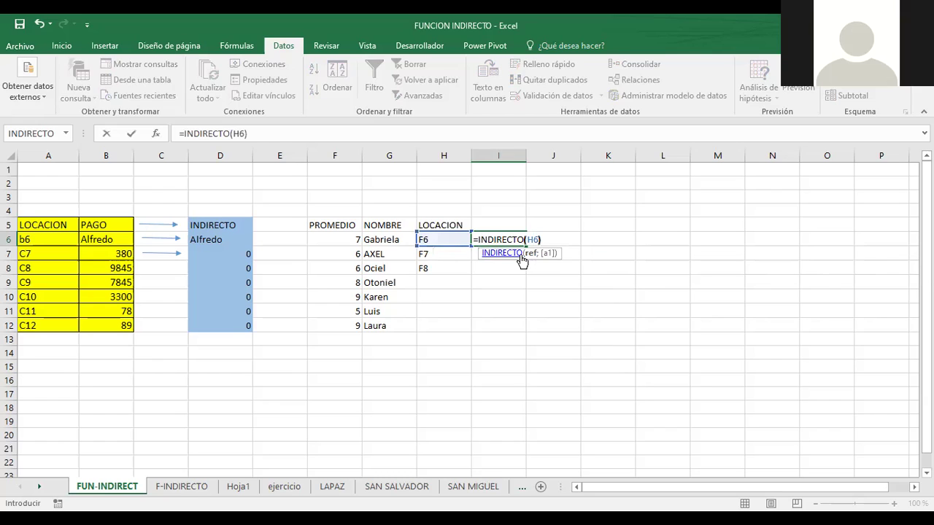
key(Return)
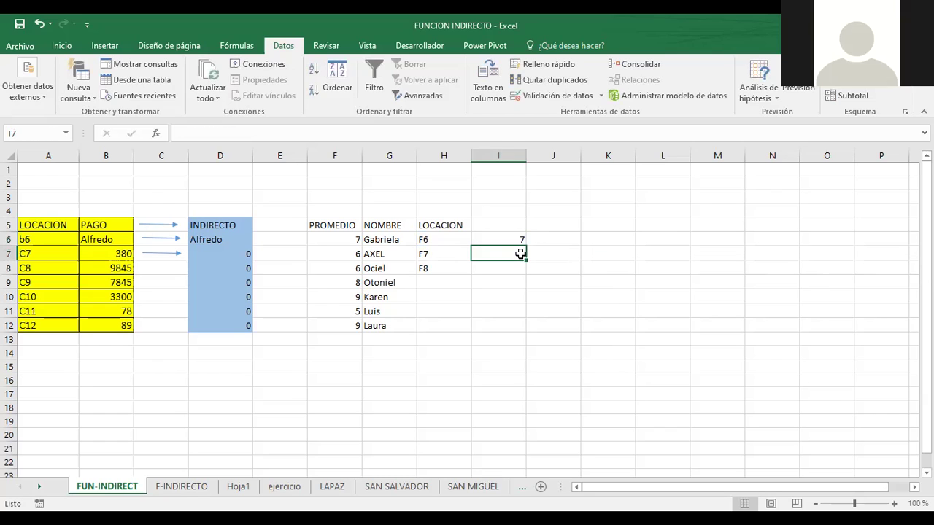
click(496, 236)
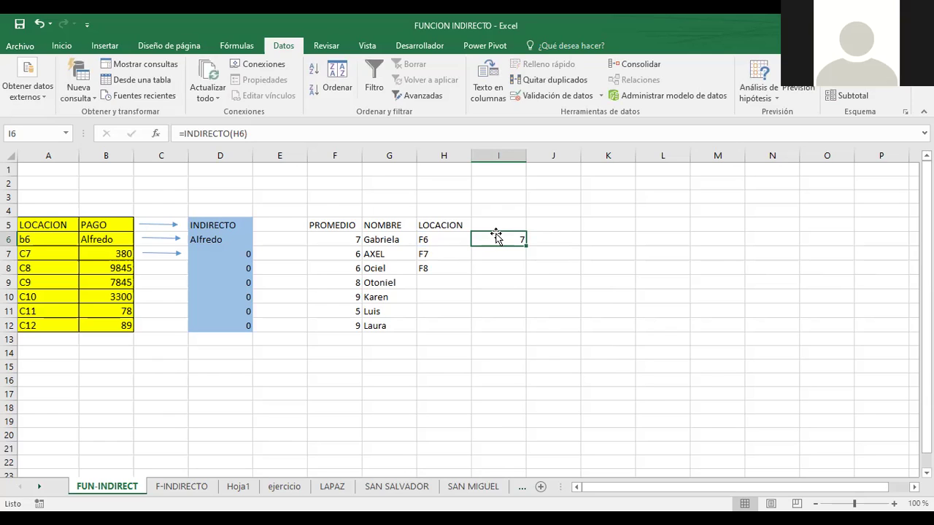
click(217, 241)
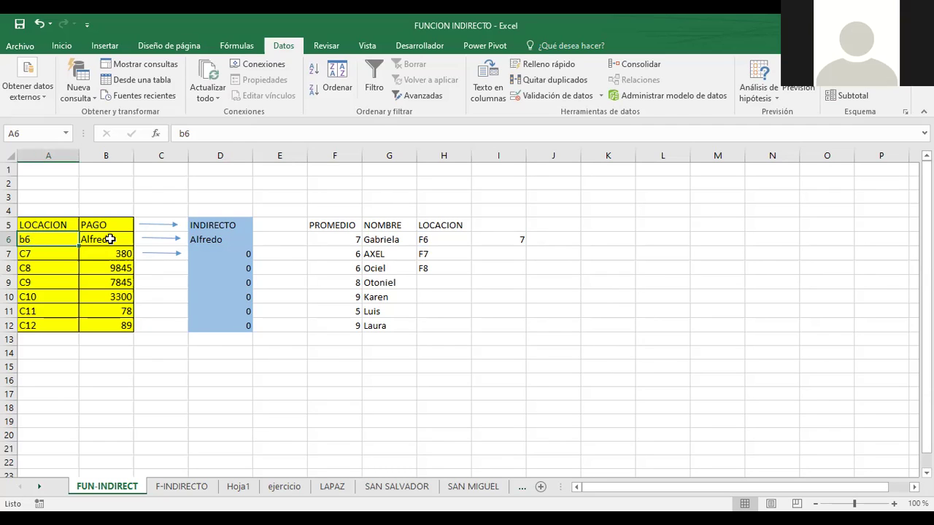
- Change D6's formula from =INDIRECTO(A6) to =INDIRECTO(B6), producing a #¡REF! error
click(230, 237)
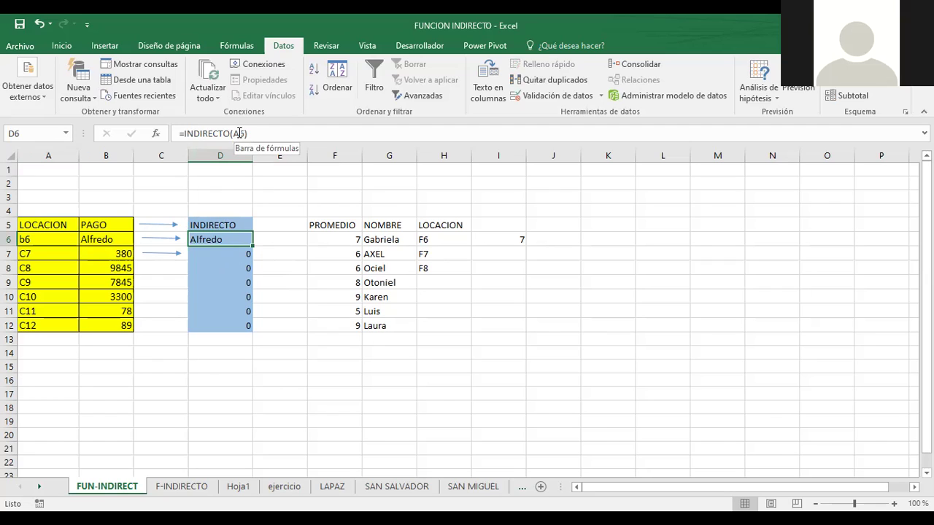
click(240, 133)
click(239, 134)
key(BackSpace)
text(B)
key(Return)
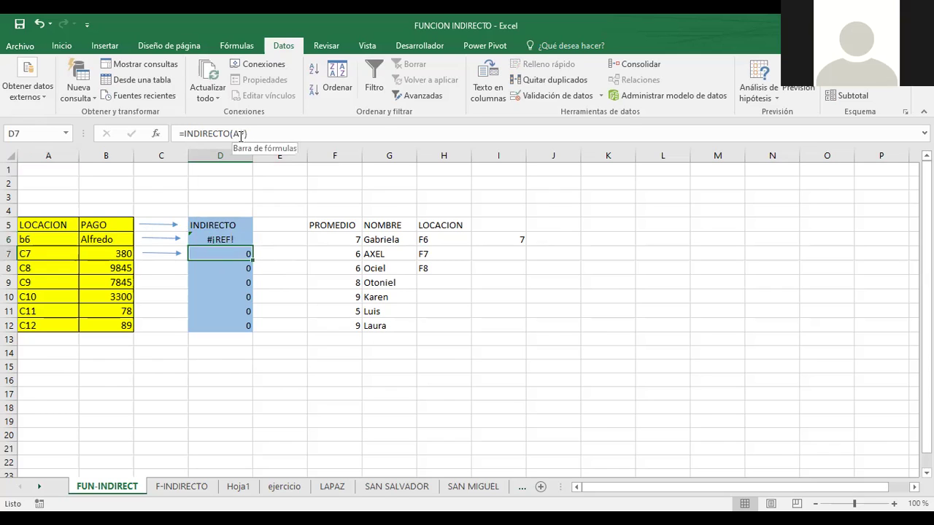
click(206, 241)
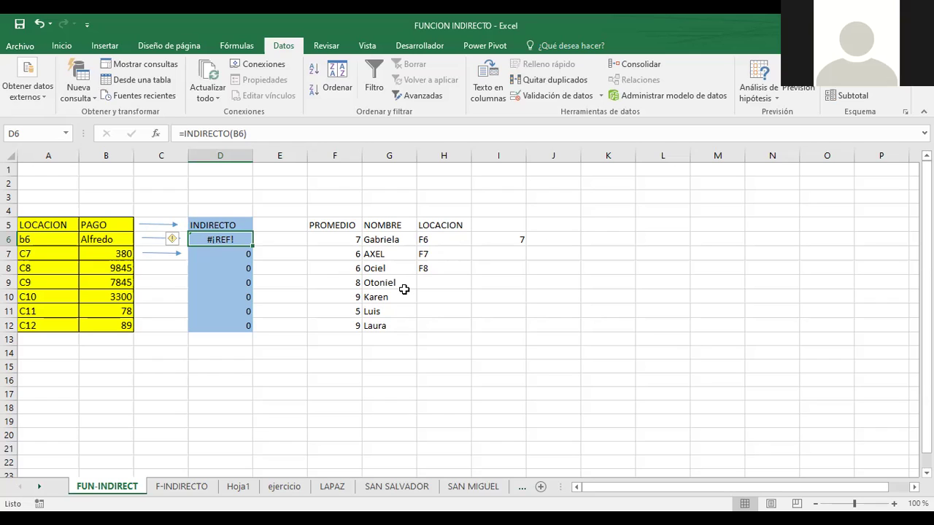
click(494, 239)
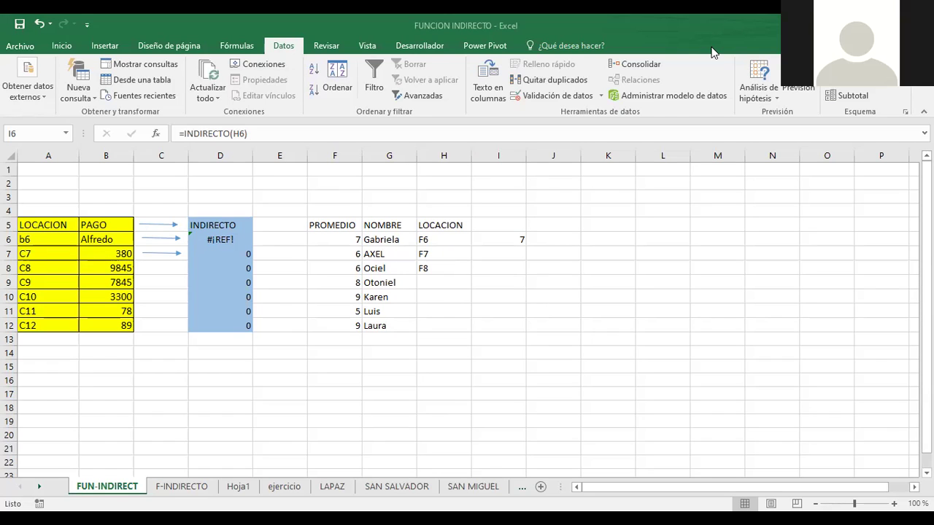
click(512, 238)
- Open the F-INDIRECTO sheet and review the COLUMNA input F in B15 with its looked-up name
click(167, 490)
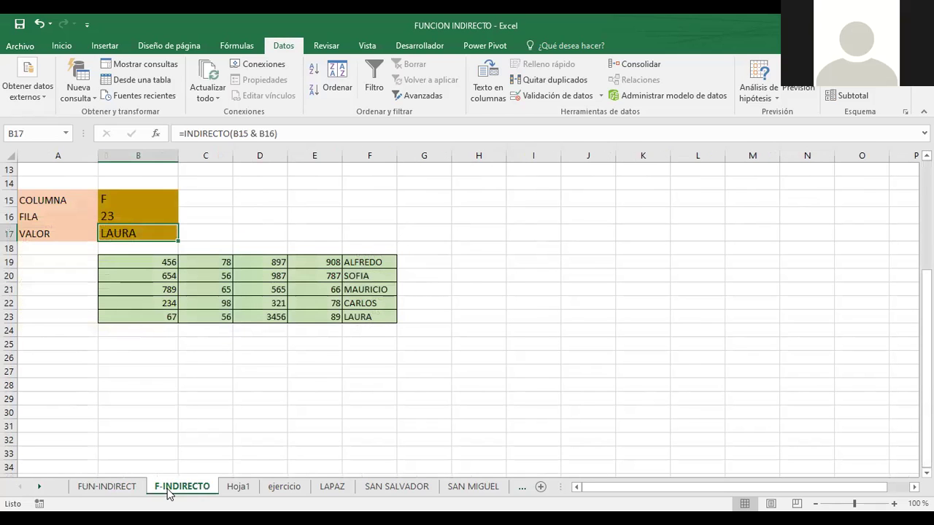
click(117, 392)
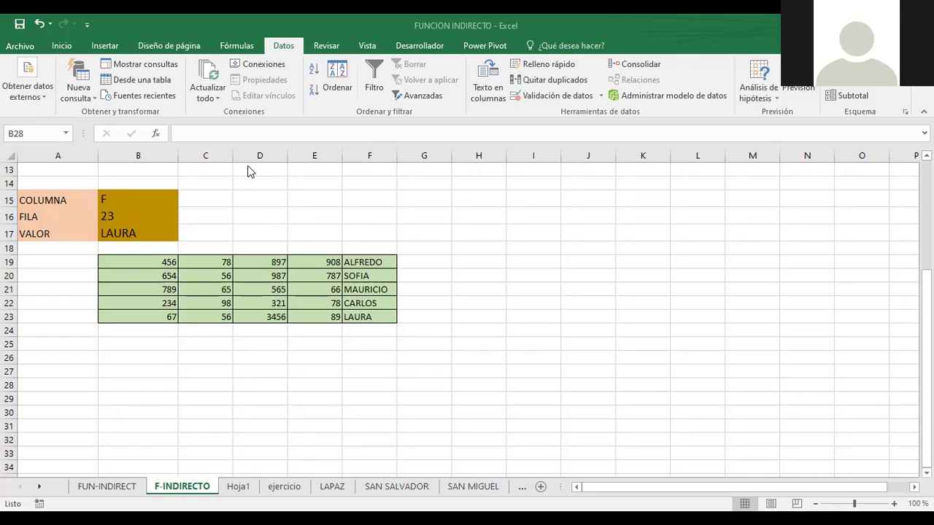
click(146, 200)
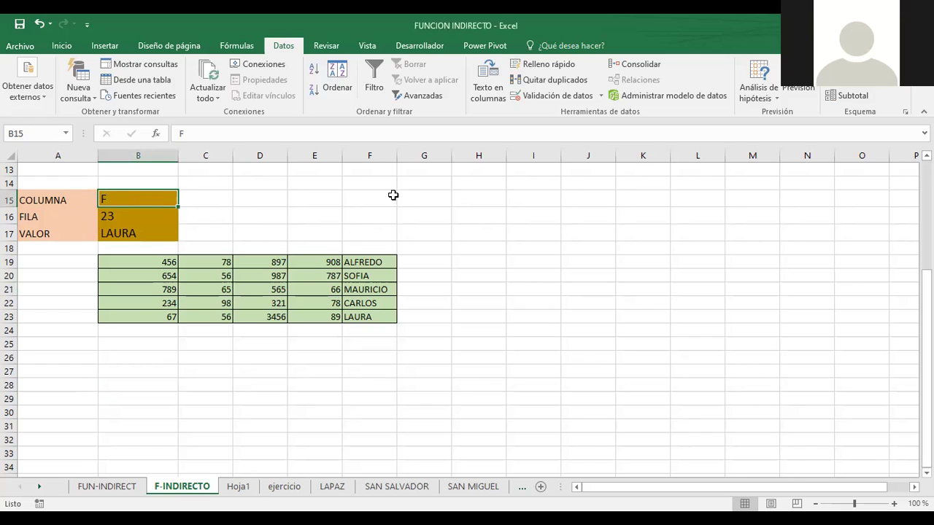
click(417, 202)
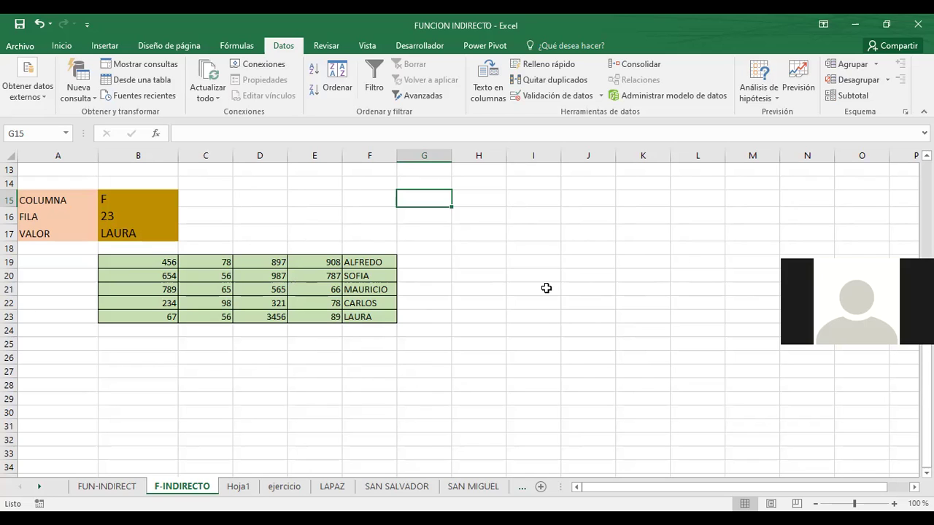
- Scroll the F-INDIRECTO sheet up to show the INDIRECTO table and the blue =INDIRECTO(A2) note
scroll(690, 354, down, 2)
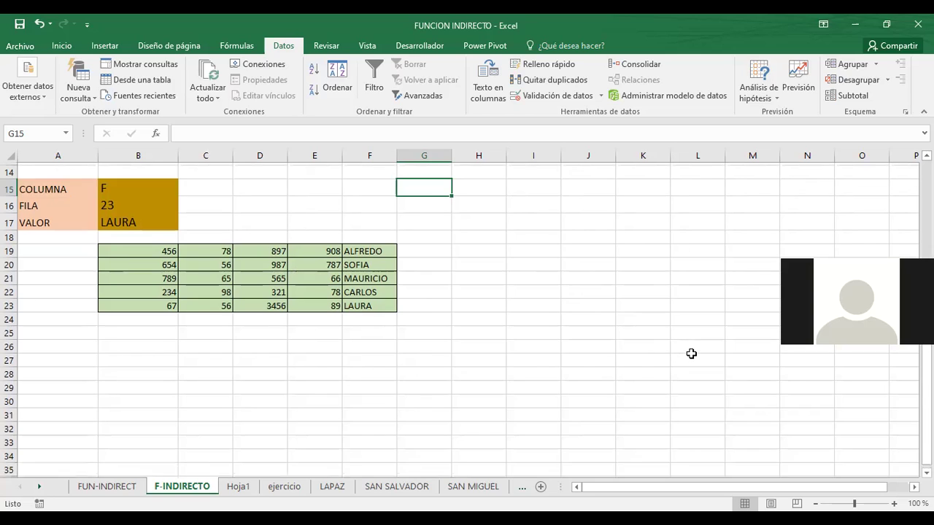
scroll(691, 354, up, 2)
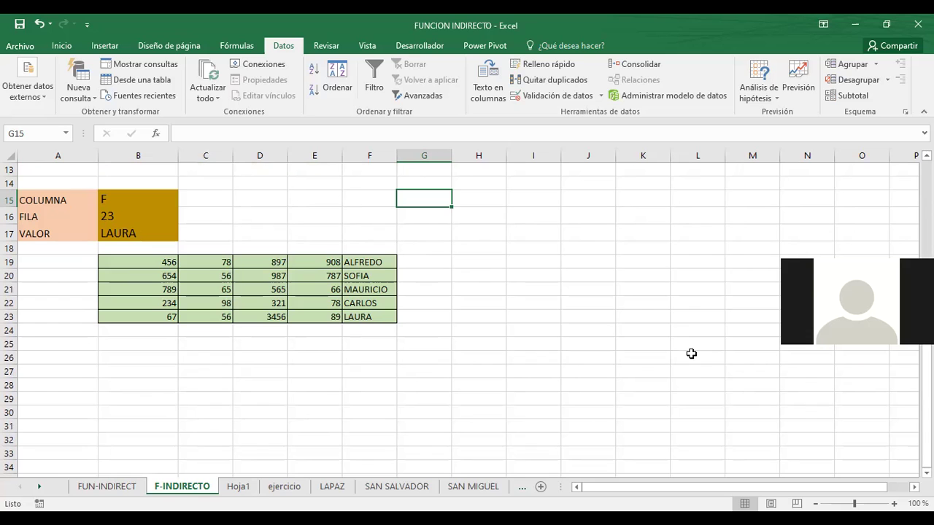
scroll(691, 354, up, 2)
scroll(691, 354, up, 1)
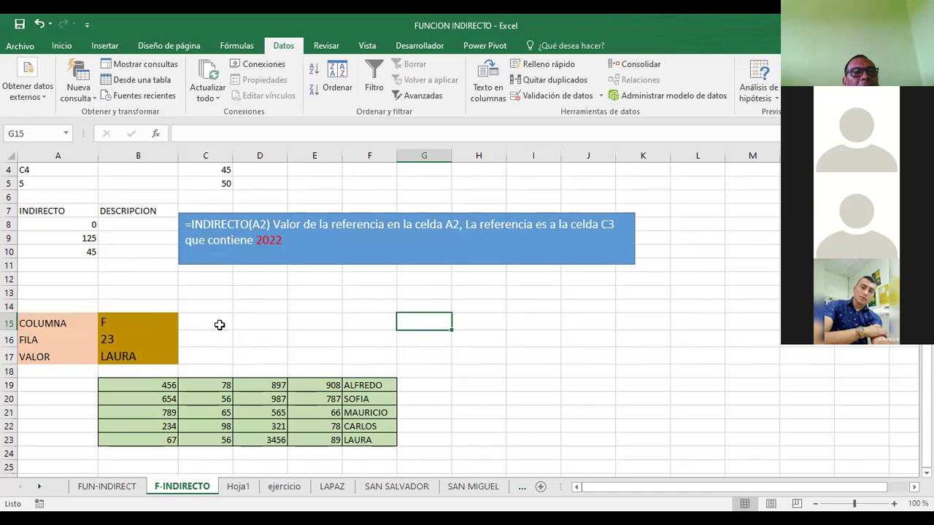
- Delete the column letter F from B15 and the row number 23 from B16
click(150, 329)
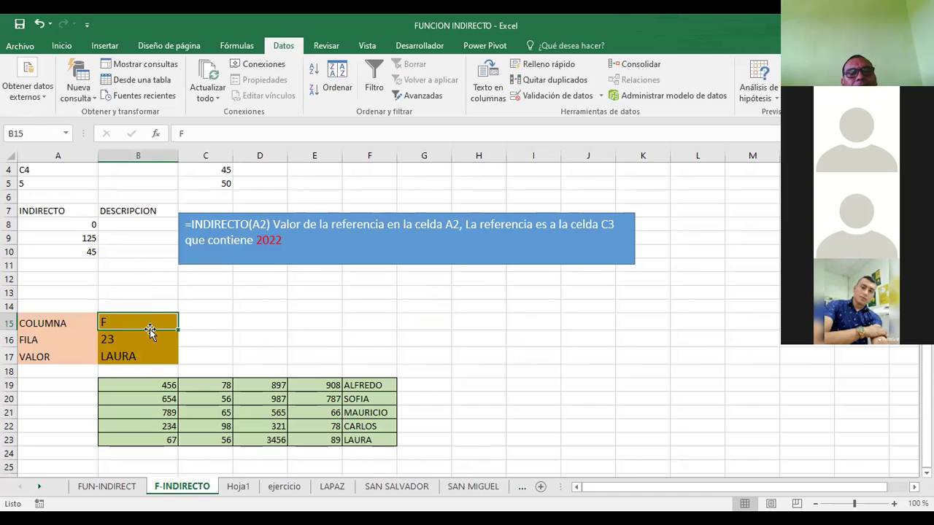
key(Delete)
key(Down)
key(Delete)
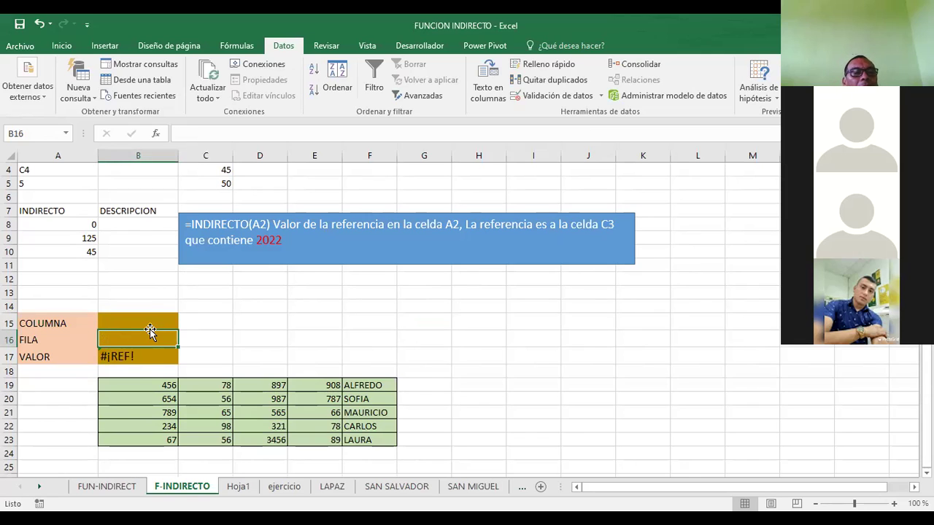
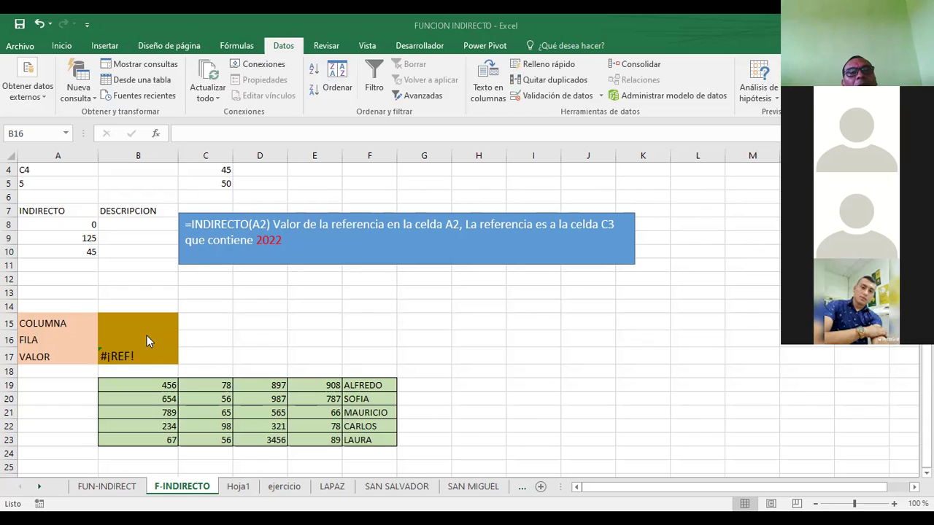
- Enter D in COLUMNA (B15) and 19 in FILA (B16) so VALOR in B17 returns 897
key(Up)
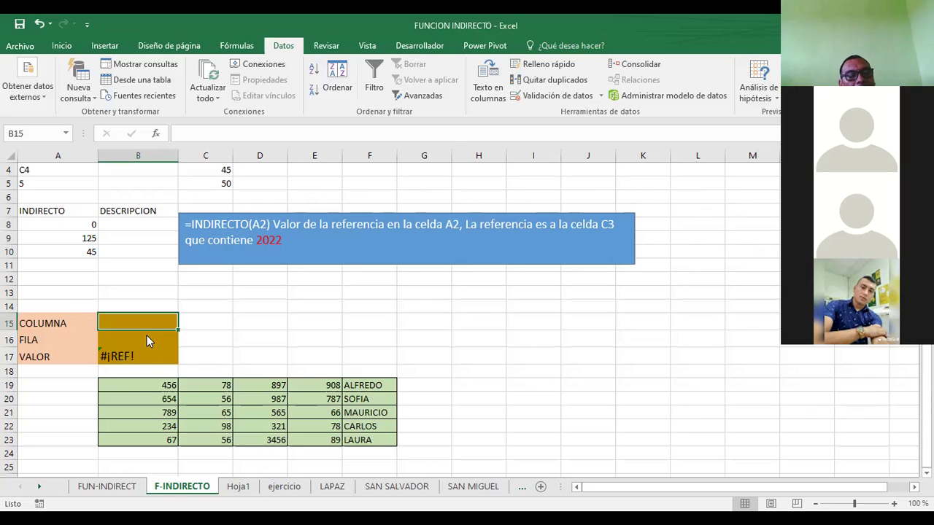
text(D)
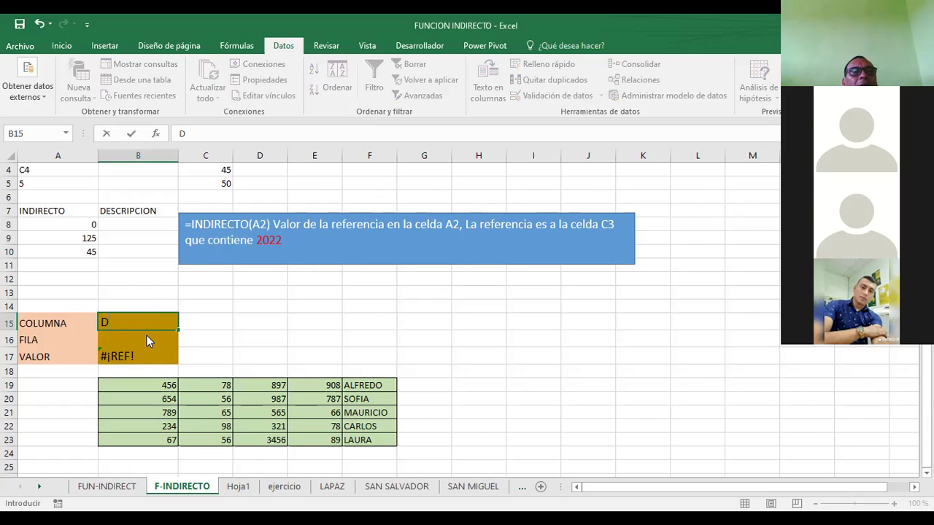
key(ctrl+Return)
click(119, 343)
text(19)
key(Return)
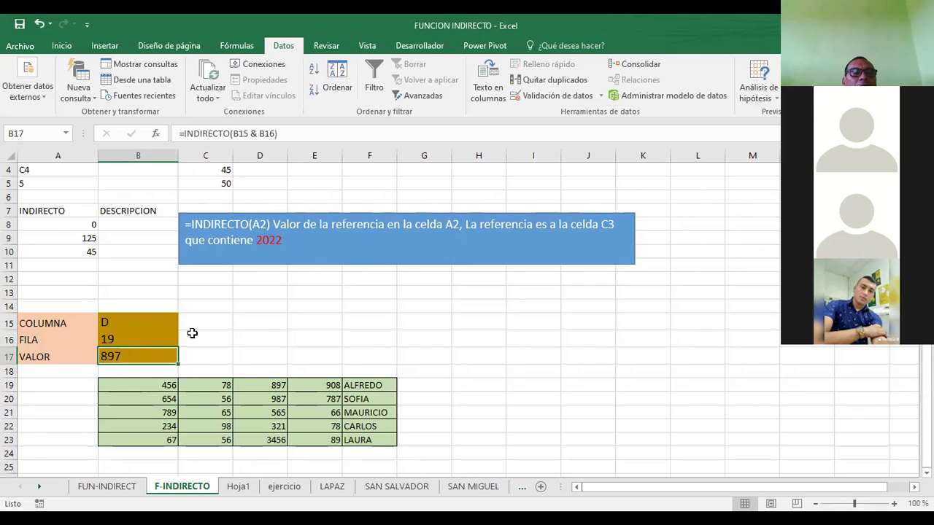
click(142, 329)
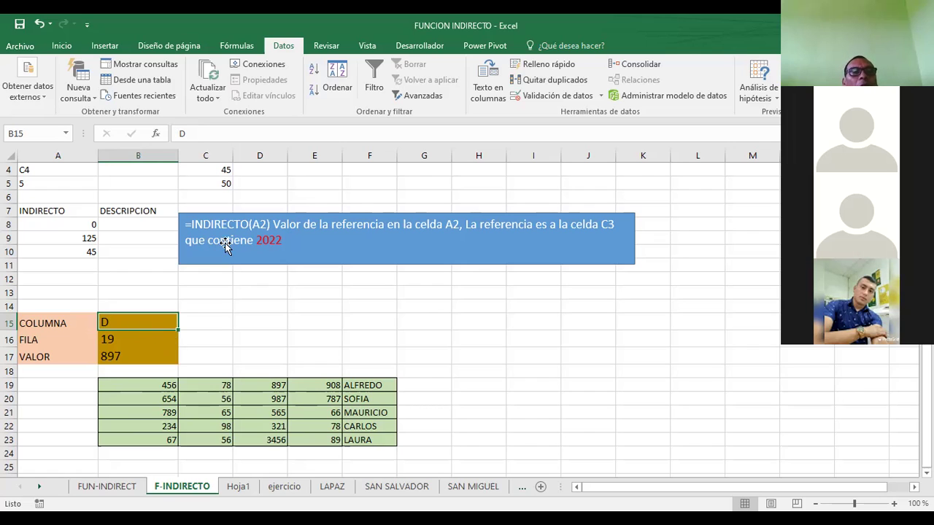
click(261, 155)
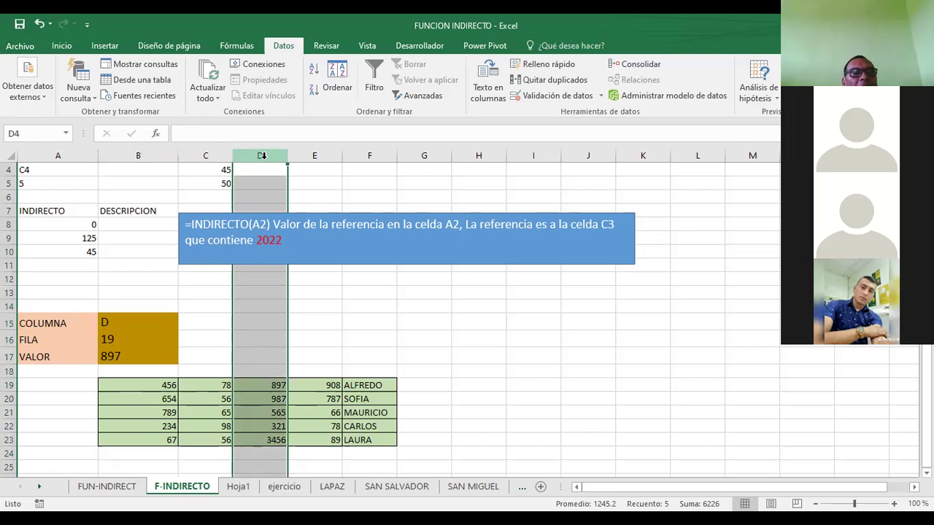
click(111, 339)
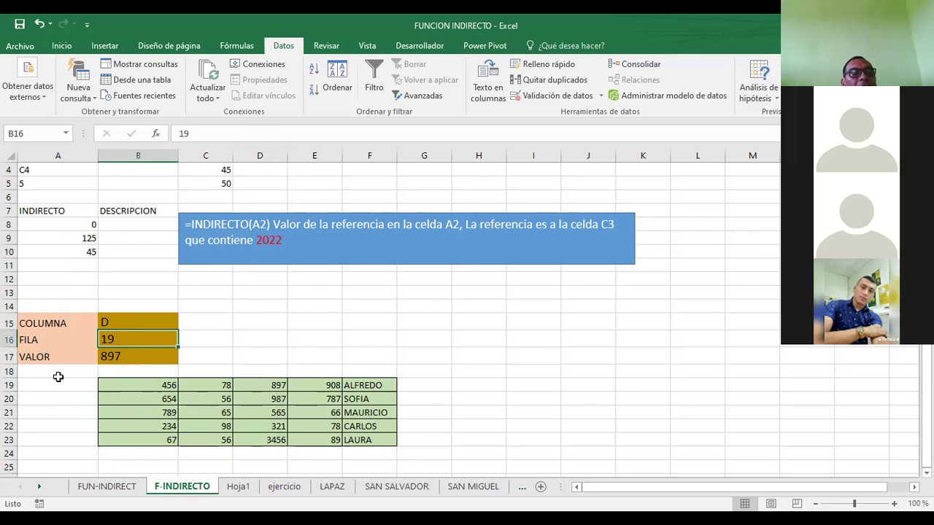
click(256, 385)
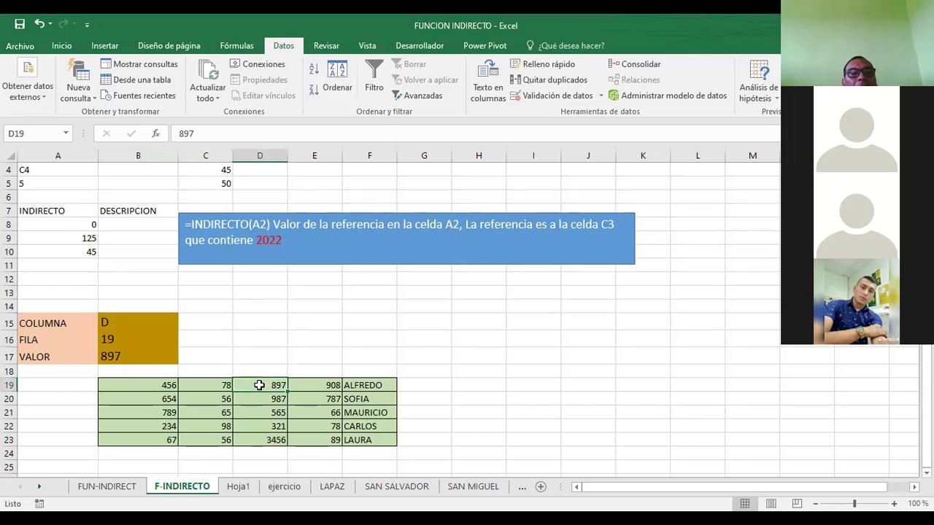
click(108, 46)
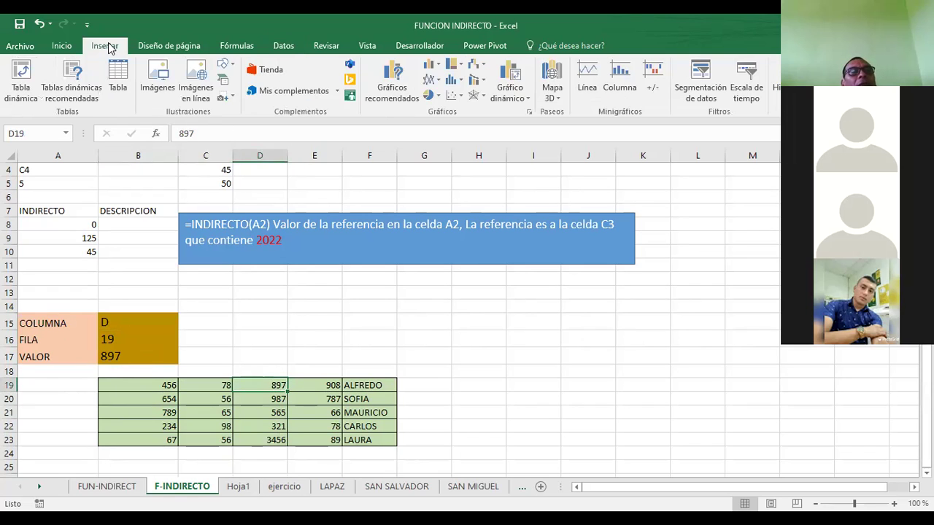
- Draw a line shape down column D to row 19
click(226, 66)
click(252, 95)
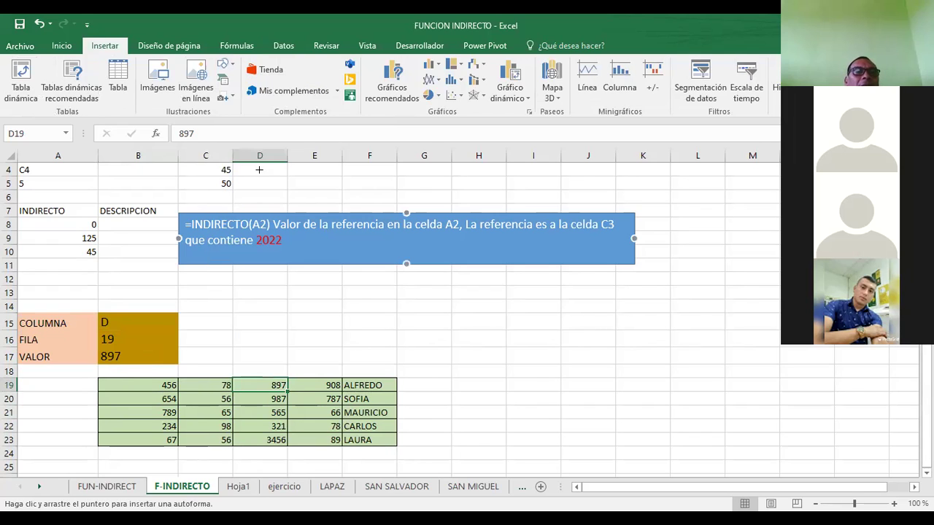
drag(260, 166, 262, 371)
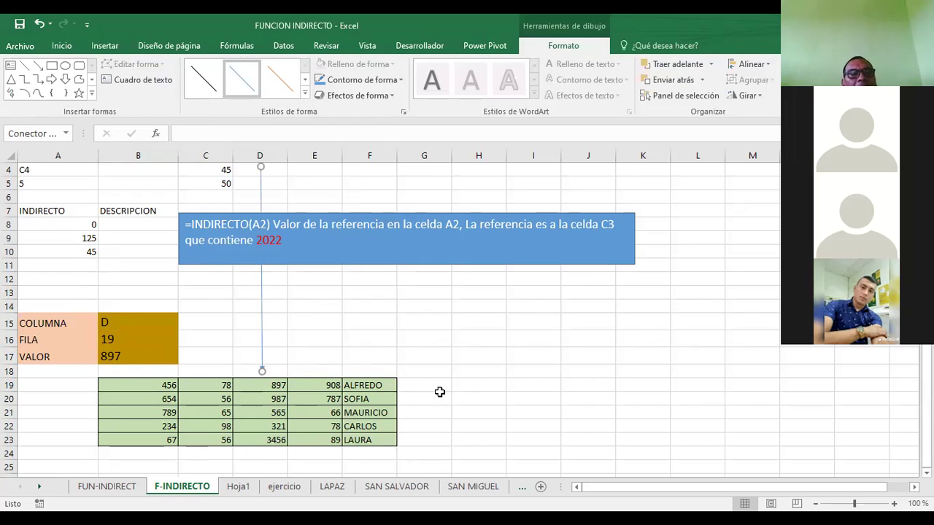
click(480, 374)
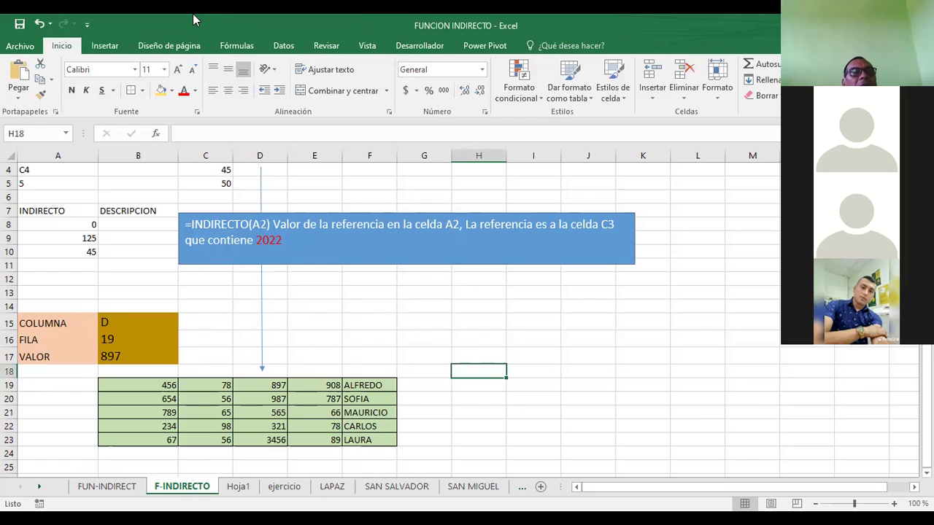
- Draw an arrow shape along row 19 ending at cell D19
click(104, 45)
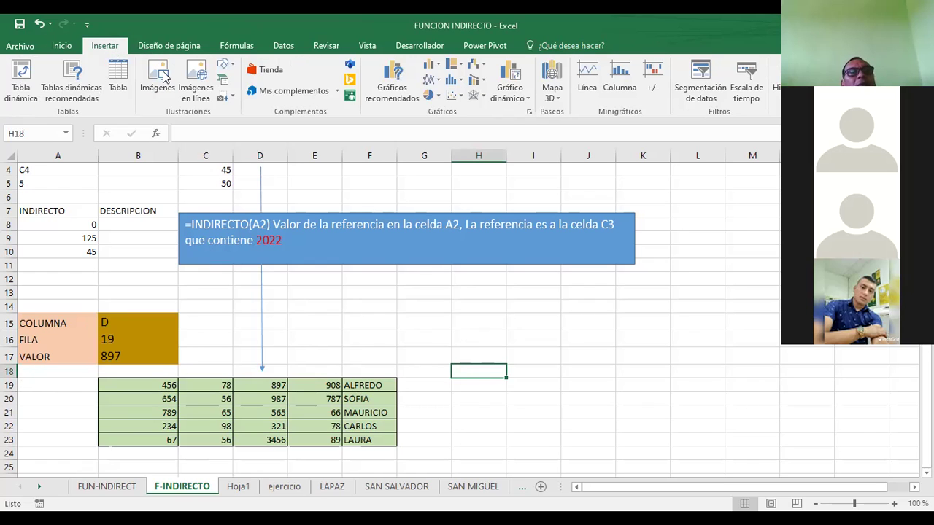
click(230, 66)
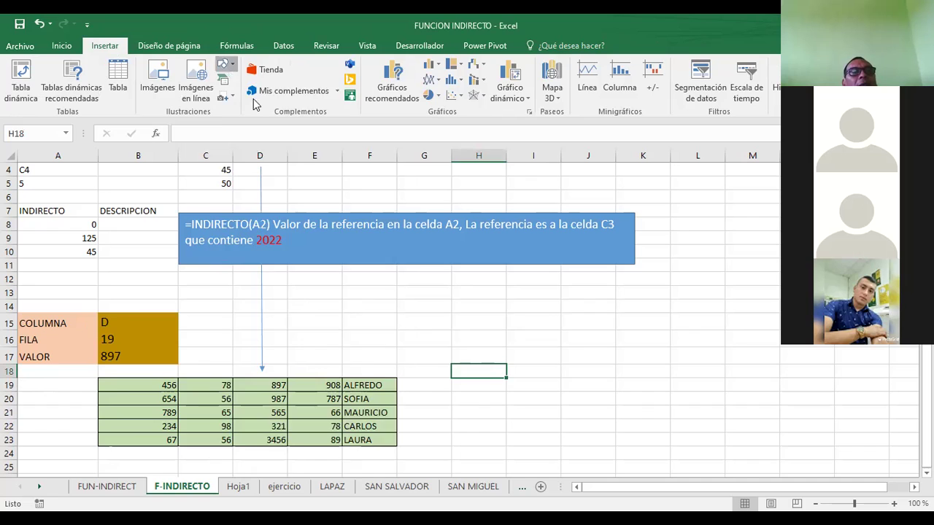
click(224, 348)
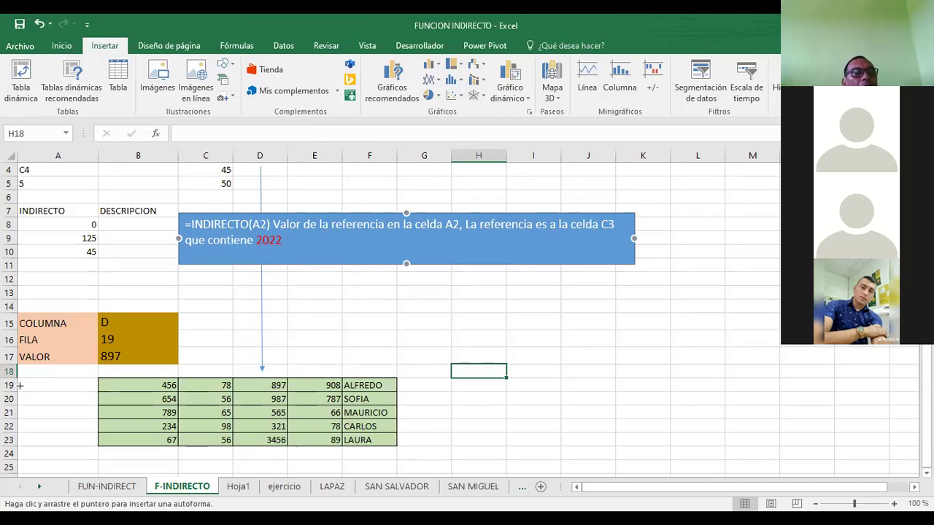
drag(30, 386, 244, 386)
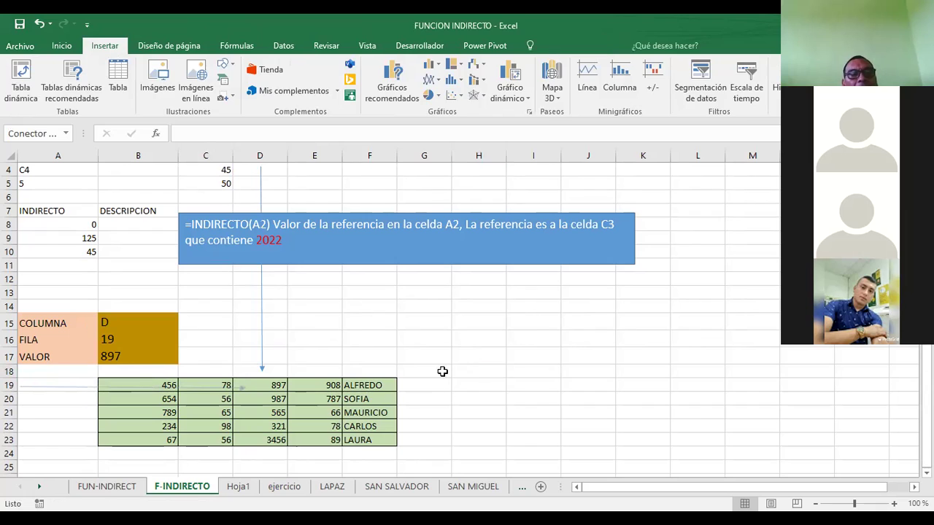
click(490, 366)
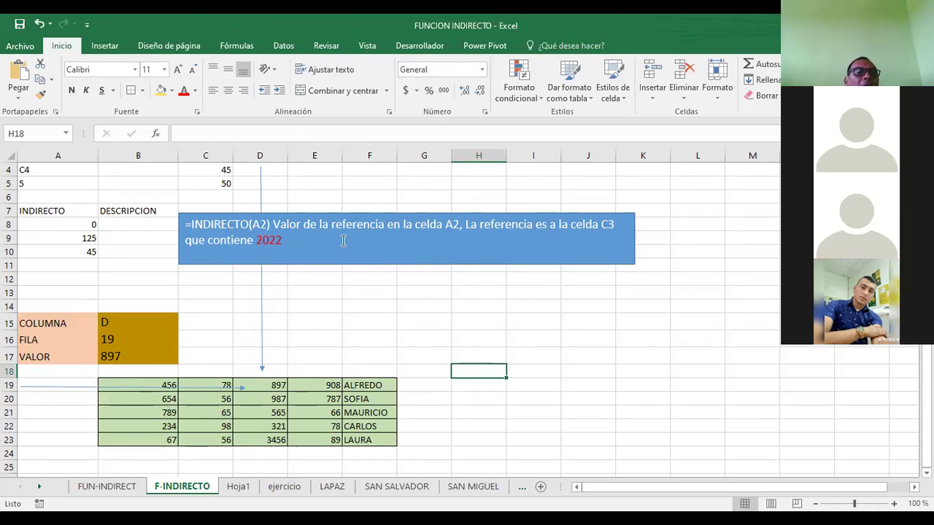
click(129, 352)
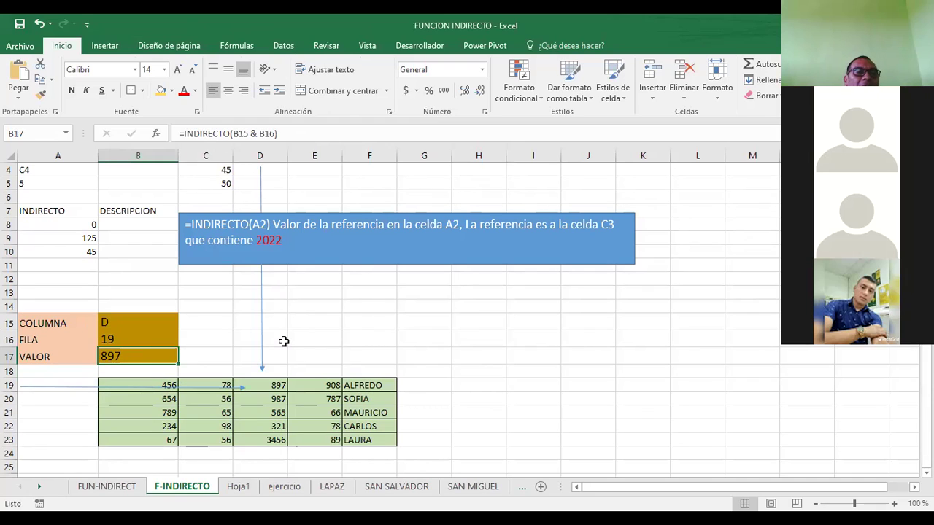
- Trace precedents of B17 with Rastrear precedentes, showing arrows from B15 and B16
click(122, 351)
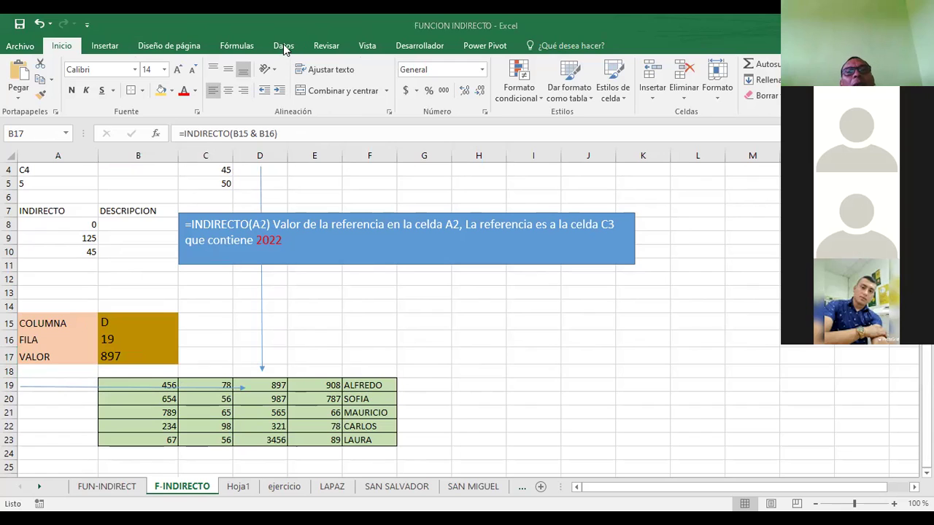
click(326, 46)
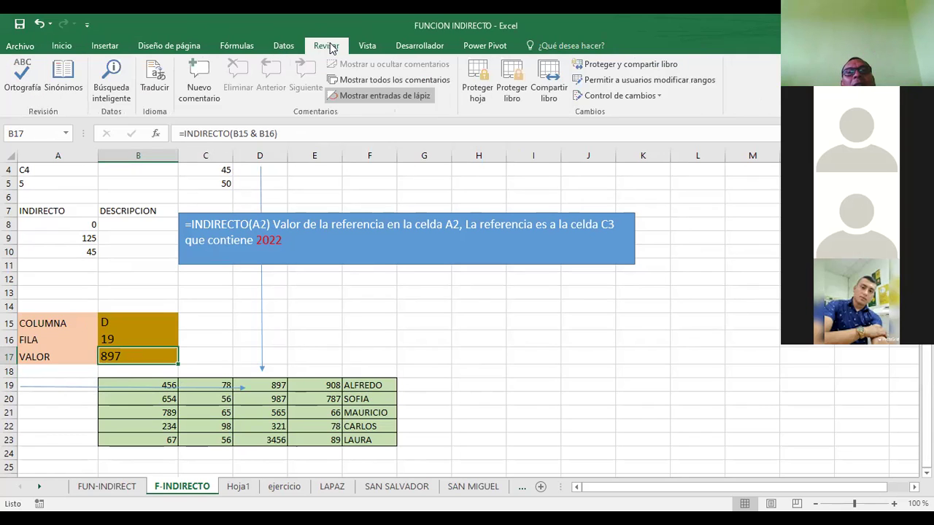
click(367, 45)
click(417, 46)
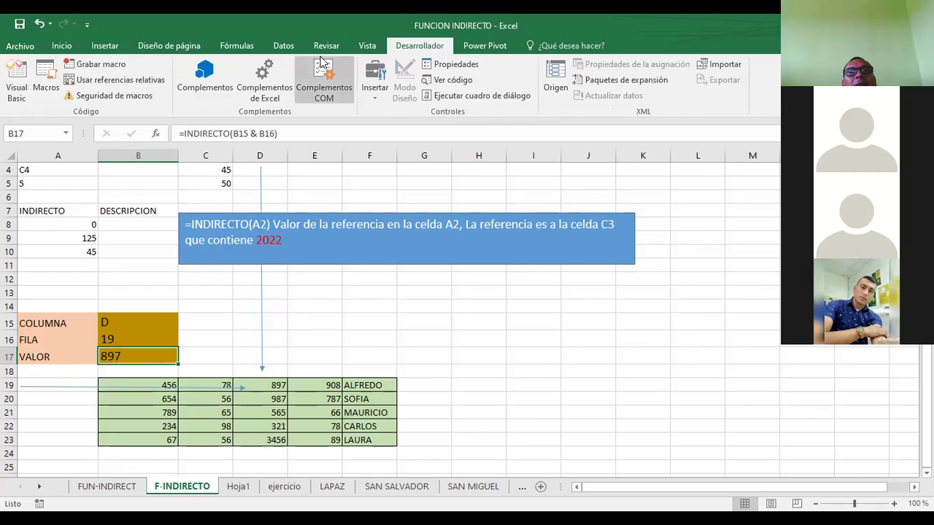
click(291, 46)
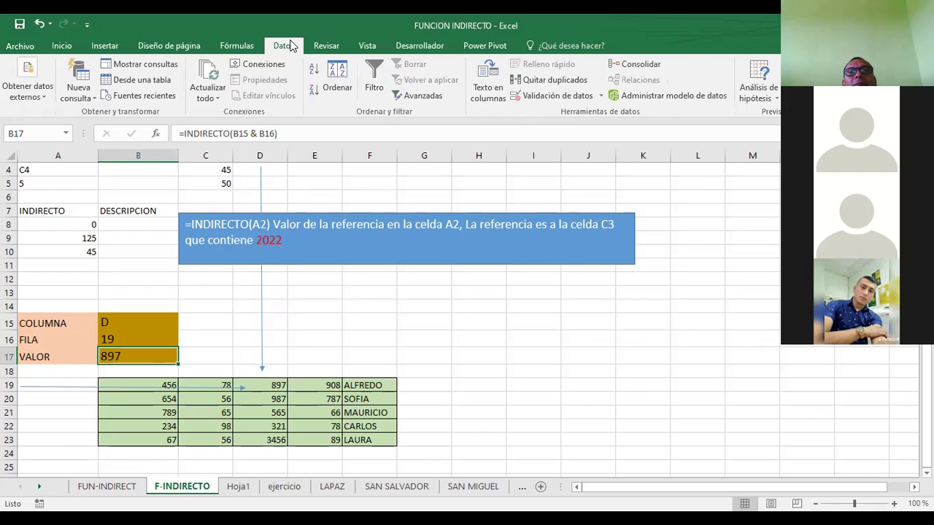
click(248, 46)
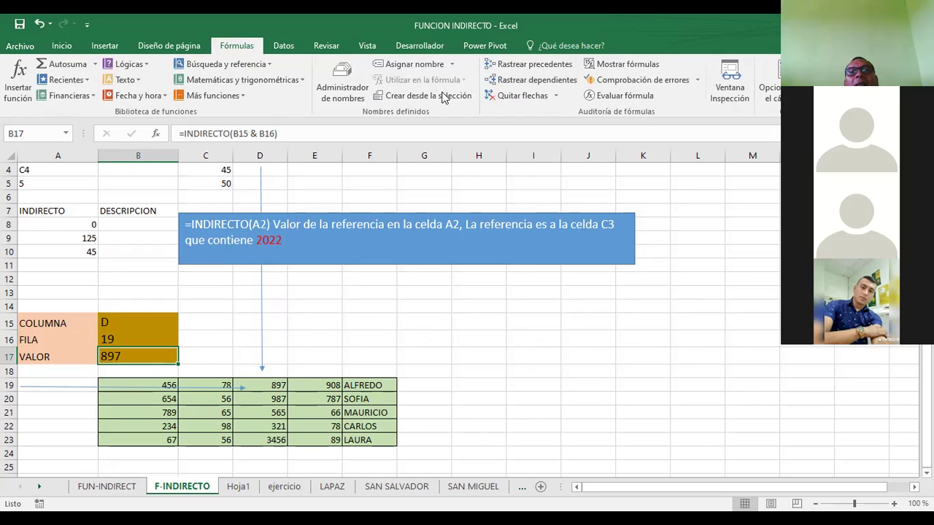
click(528, 65)
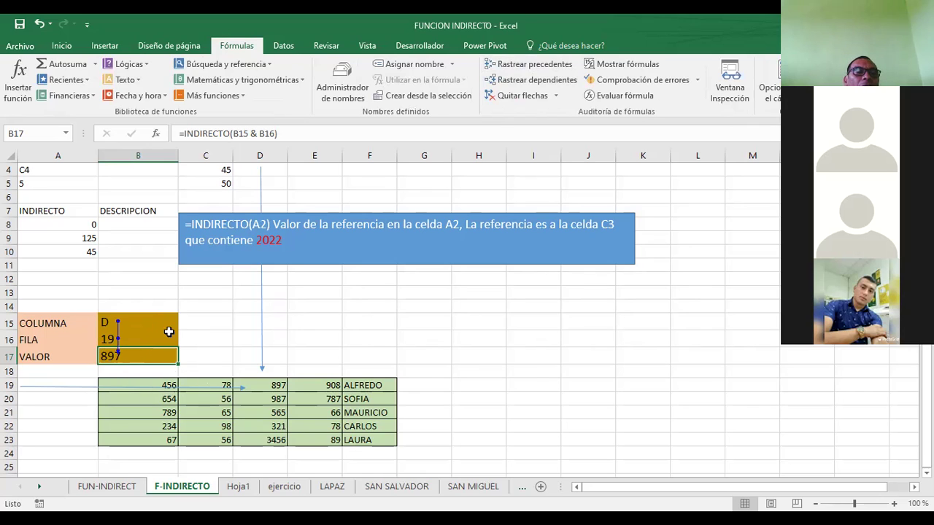
- Change COLUMNA to E so VALOR returns 908, and move the vertical line to column E
click(146, 324)
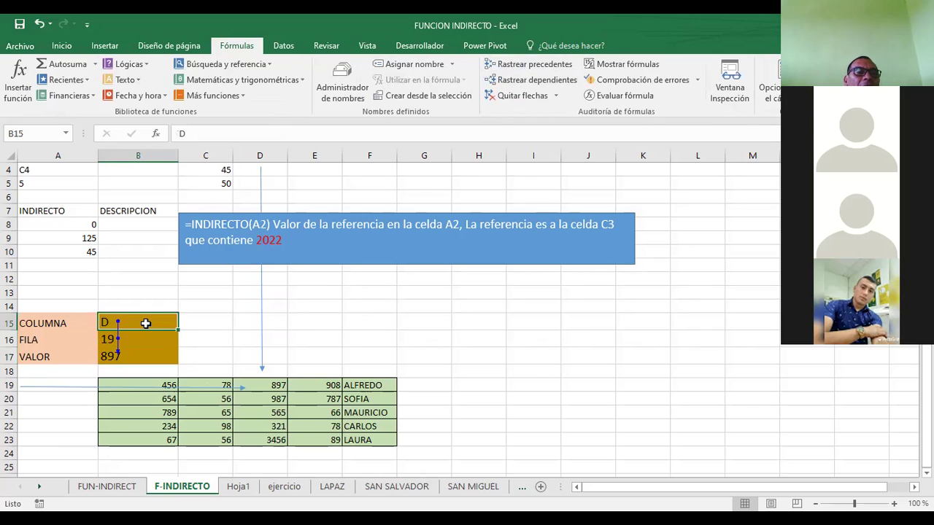
click(146, 341)
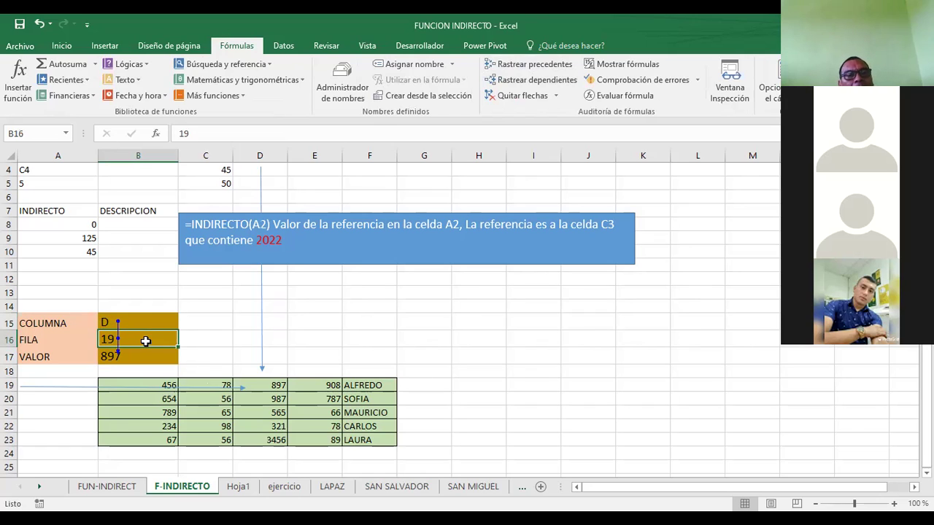
click(126, 321)
text(E)
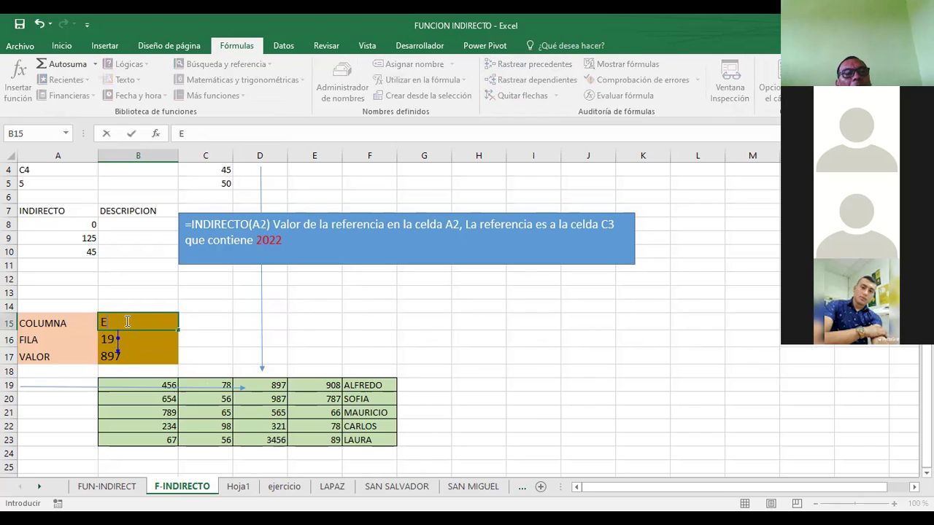
key(Return)
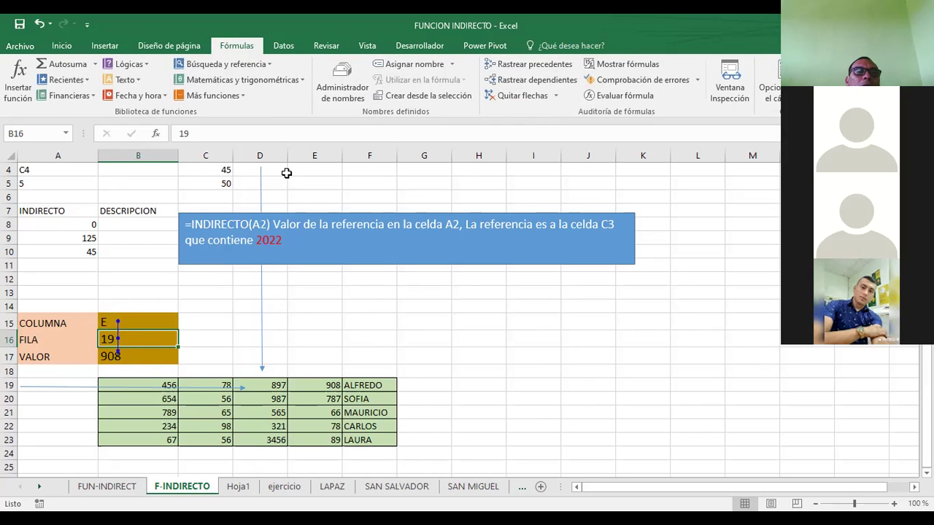
drag(261, 176, 321, 180)
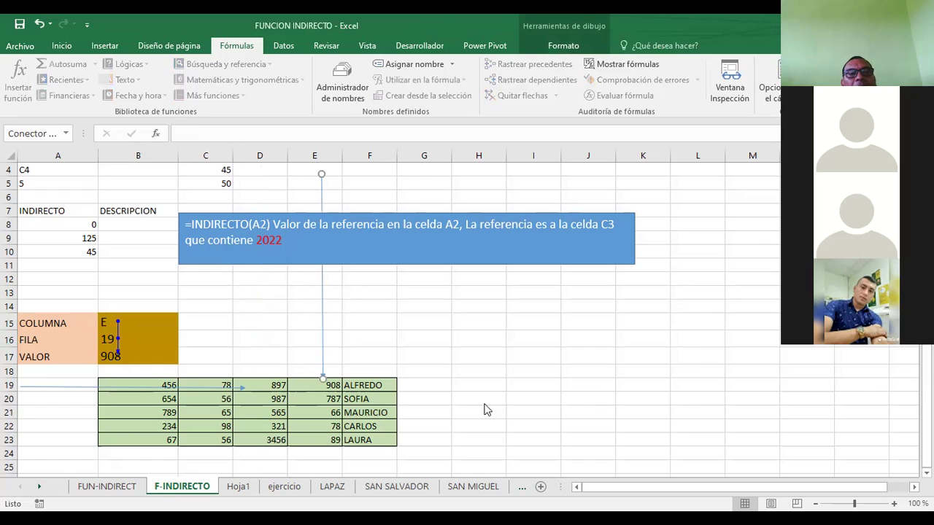
click(631, 410)
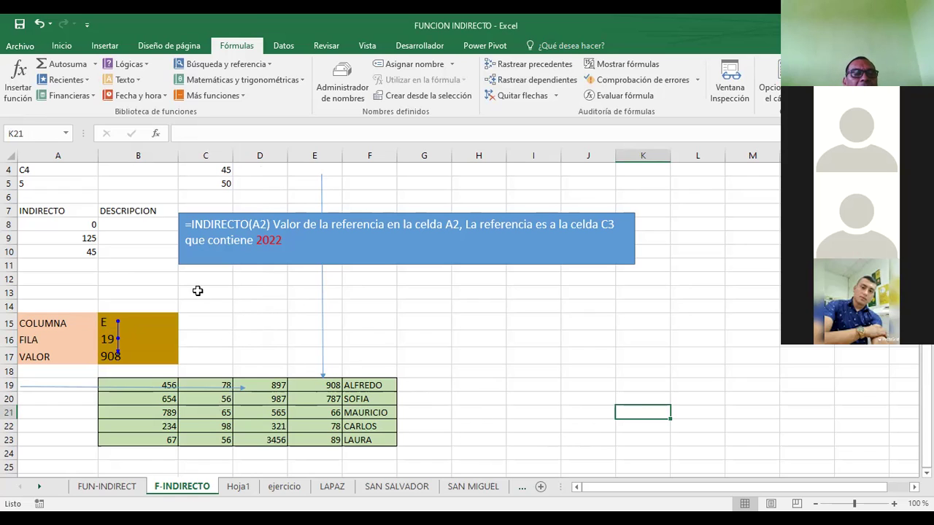
click(245, 305)
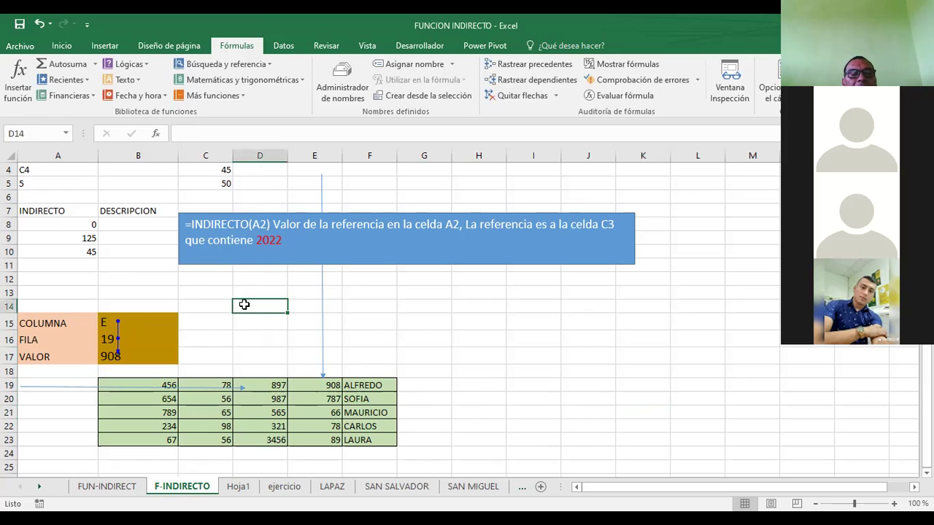
- Open the Hoja1 sheet and look at the ID/Cantidad values in the table
click(238, 486)
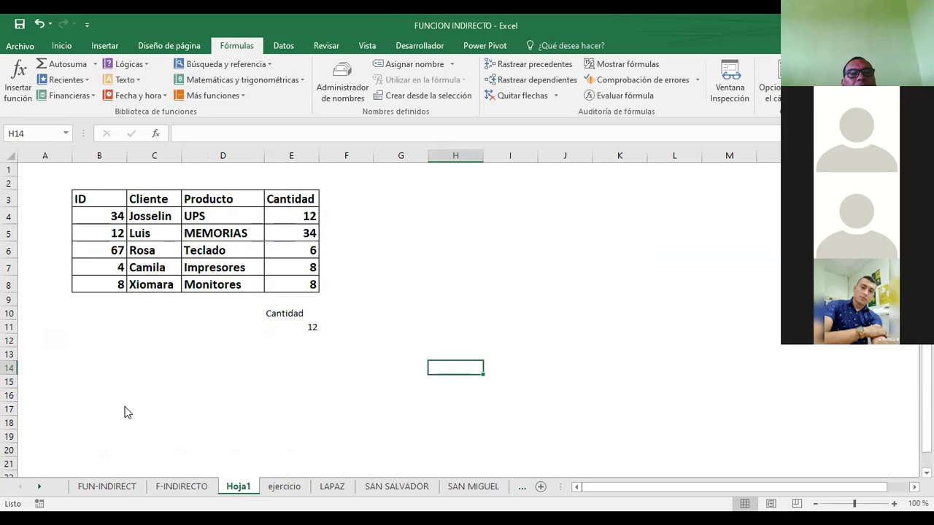
click(285, 216)
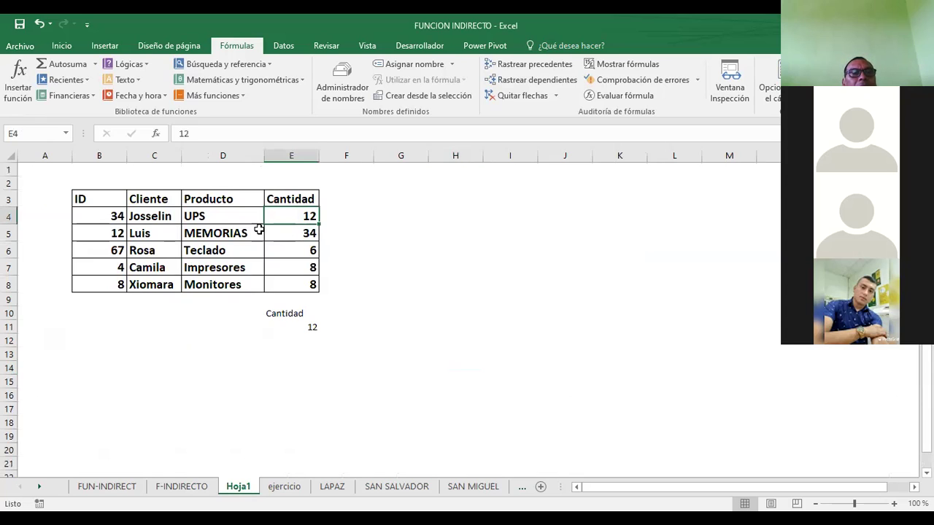
click(93, 213)
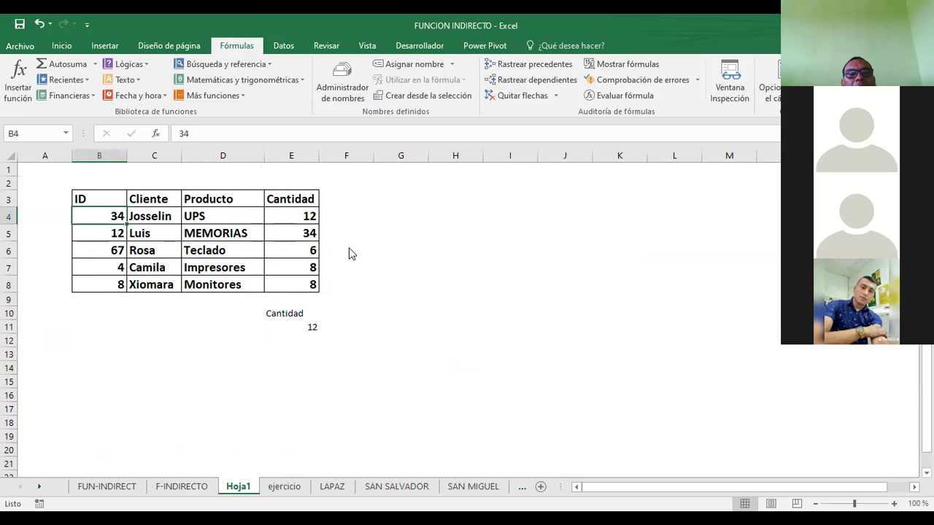
key(F2)
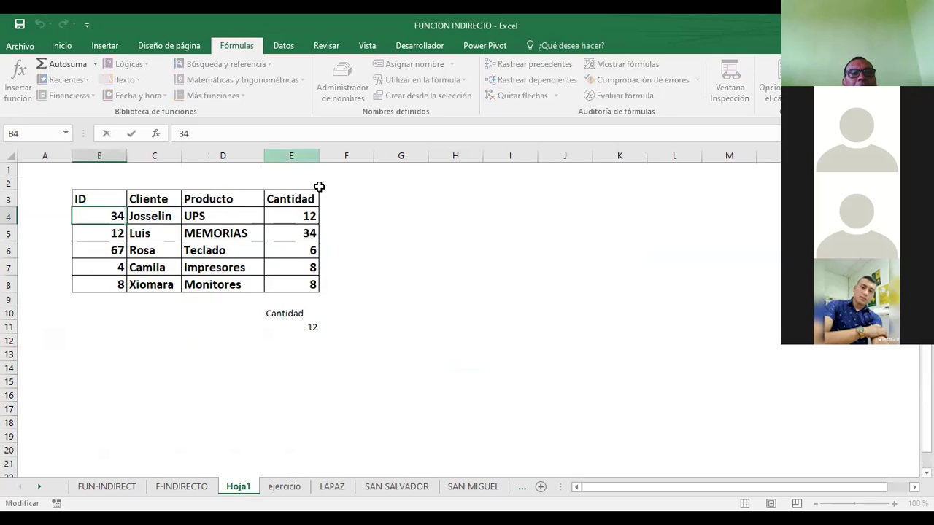
- Inspect the INDIRECTO formulas in E10 and E11, then begin editing E11's formula
click(295, 314)
click(298, 328)
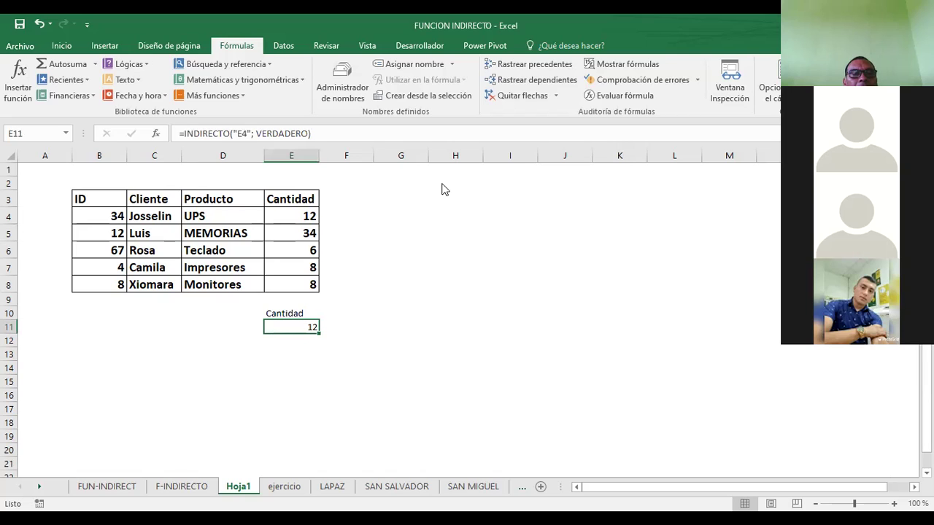
click(307, 327)
click(283, 312)
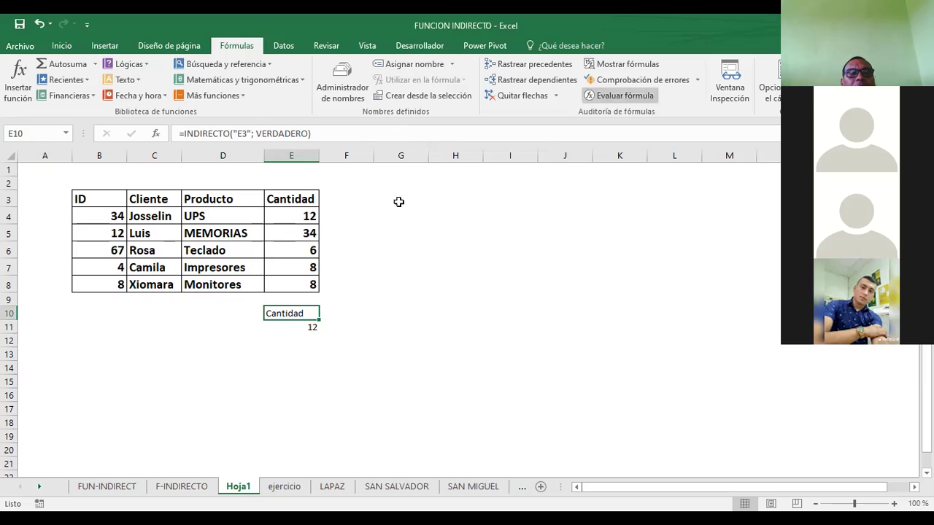
click(296, 327)
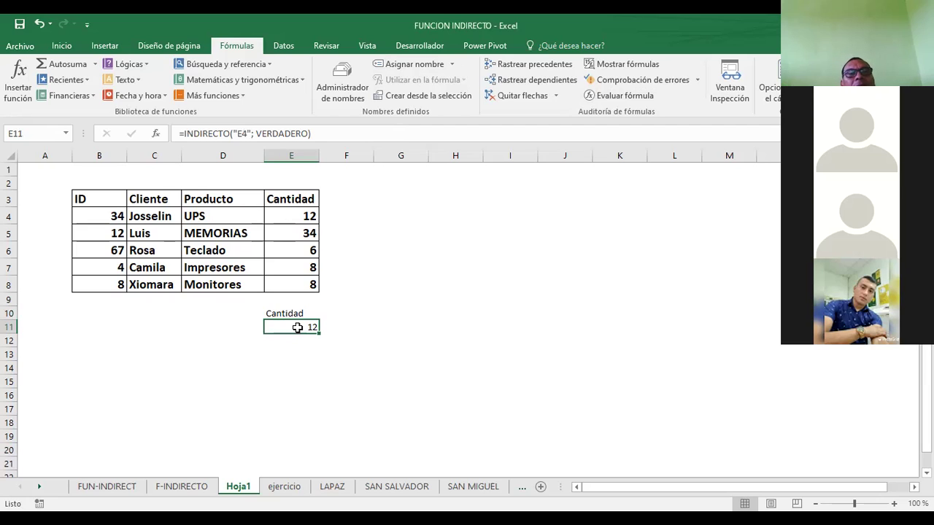
click(246, 135)
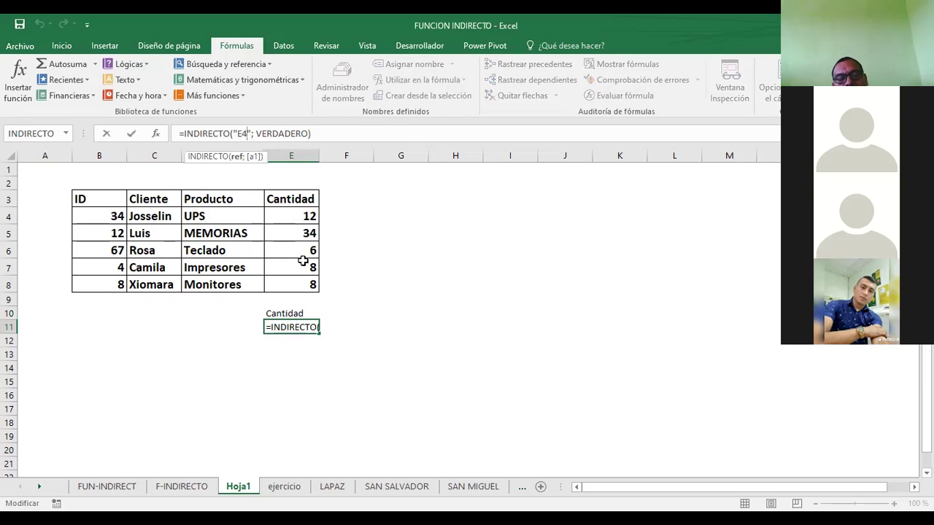
- Change E11 to =INDIRECTO("C6"; VERDADERO) so it returns Rosa, then select C6
key(BackSpace)
key(BackSpace)
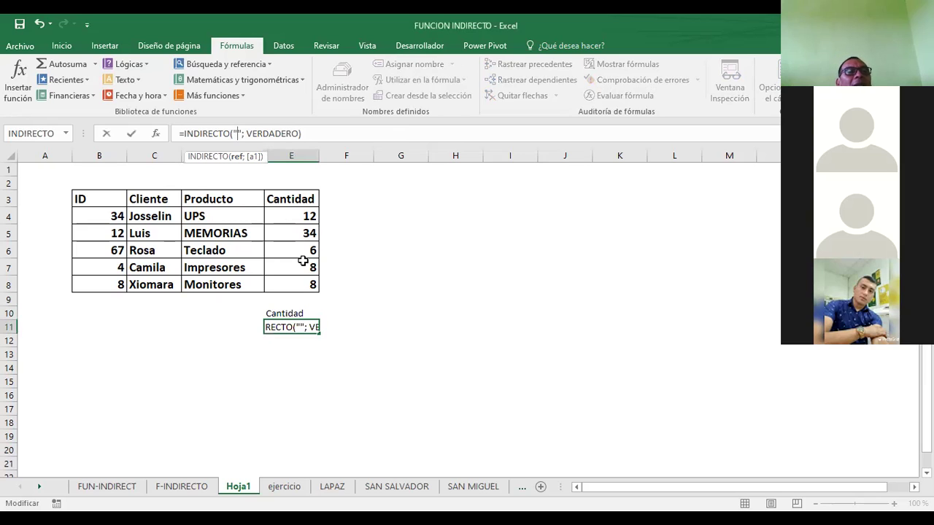
text(C6)
key(Return)
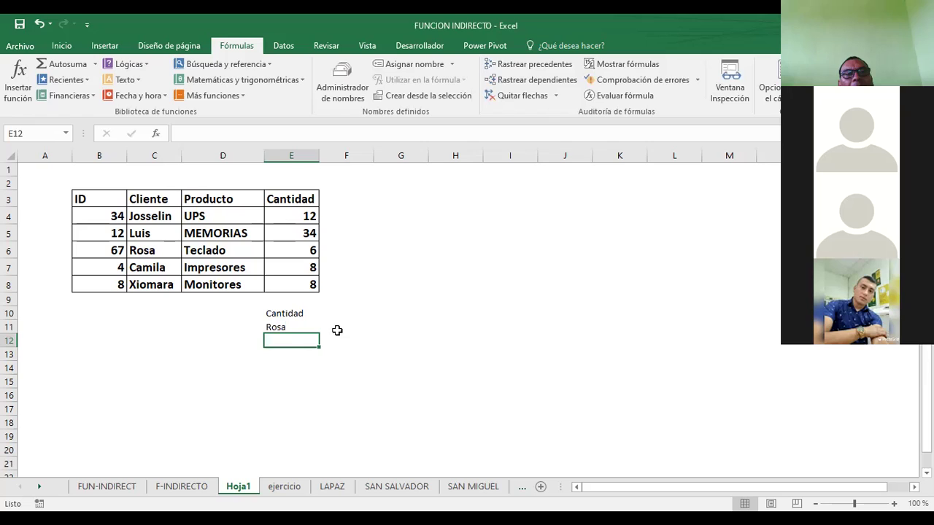
click(278, 329)
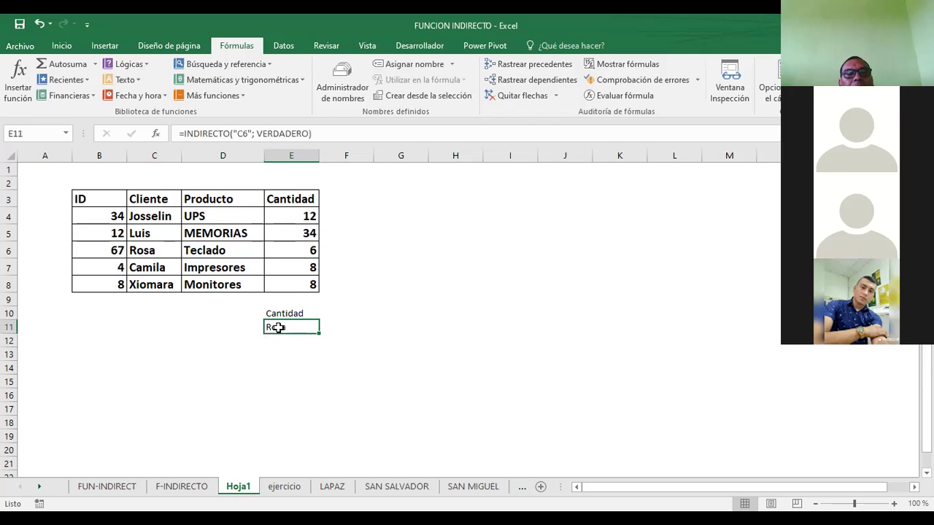
click(143, 250)
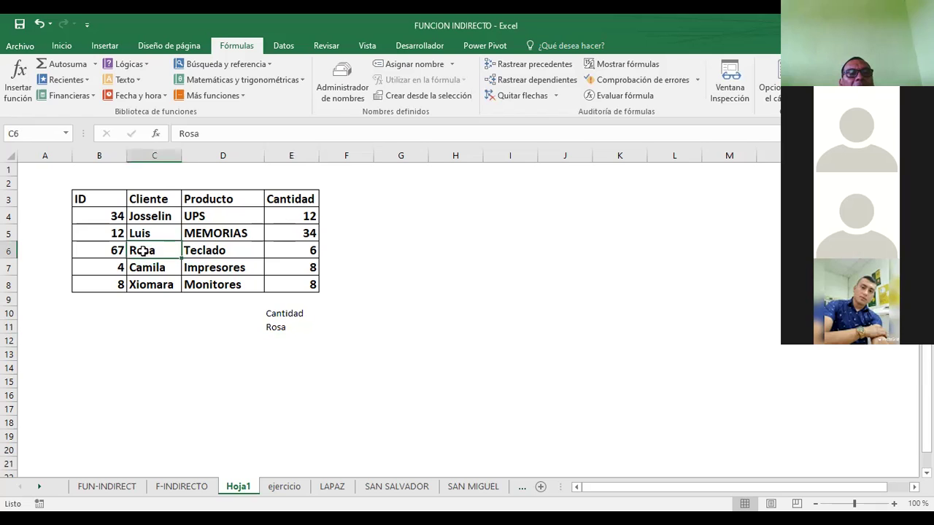
- Fill the E11 formula down into E12 and E13, both showing Rosa
click(285, 330)
drag(319, 333, 315, 342)
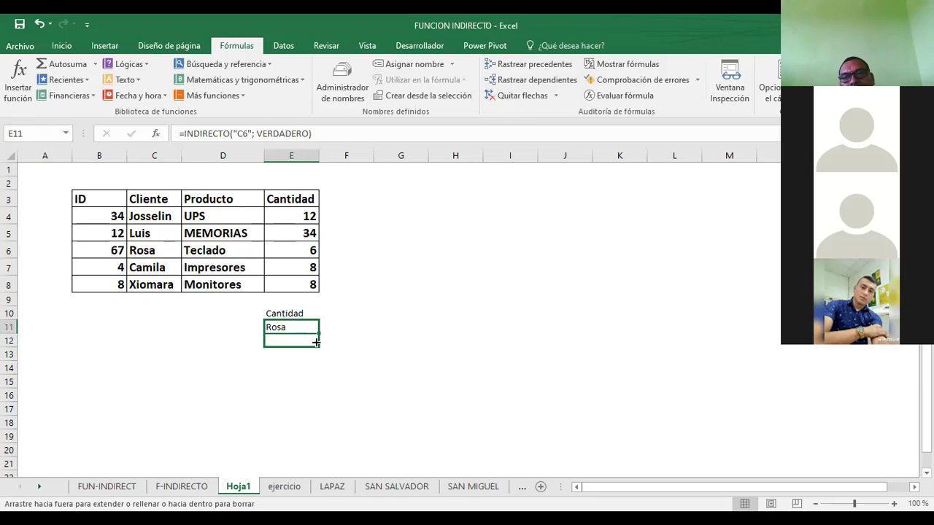
drag(316, 342, 315, 341)
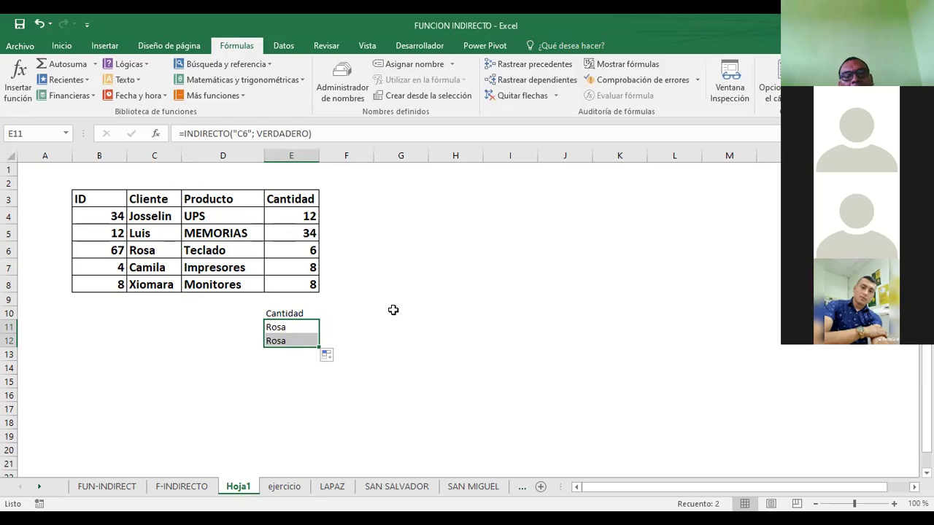
click(369, 309)
click(285, 339)
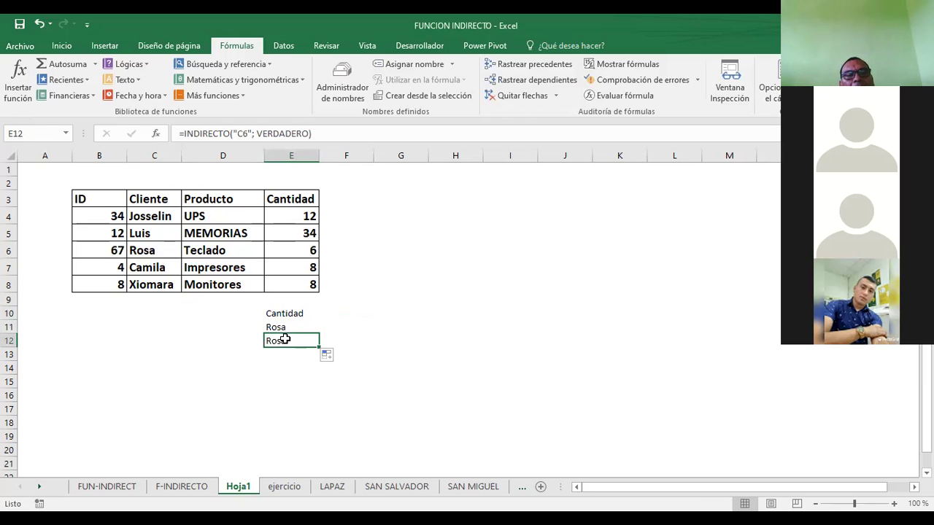
drag(318, 347, 317, 363)
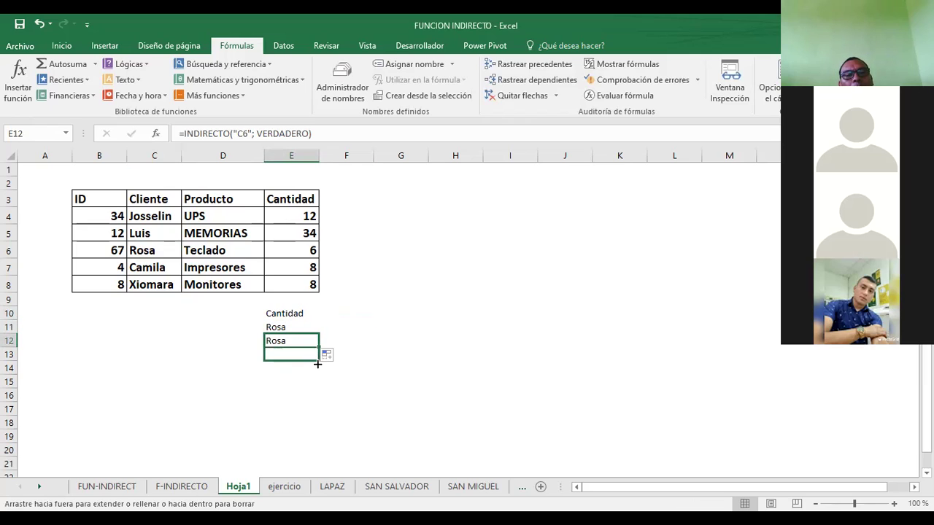
click(363, 303)
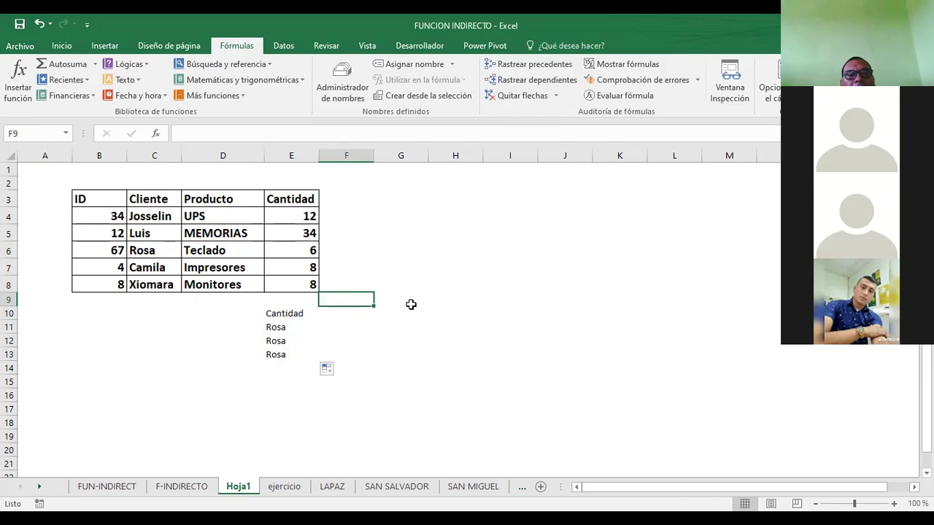
click(277, 326)
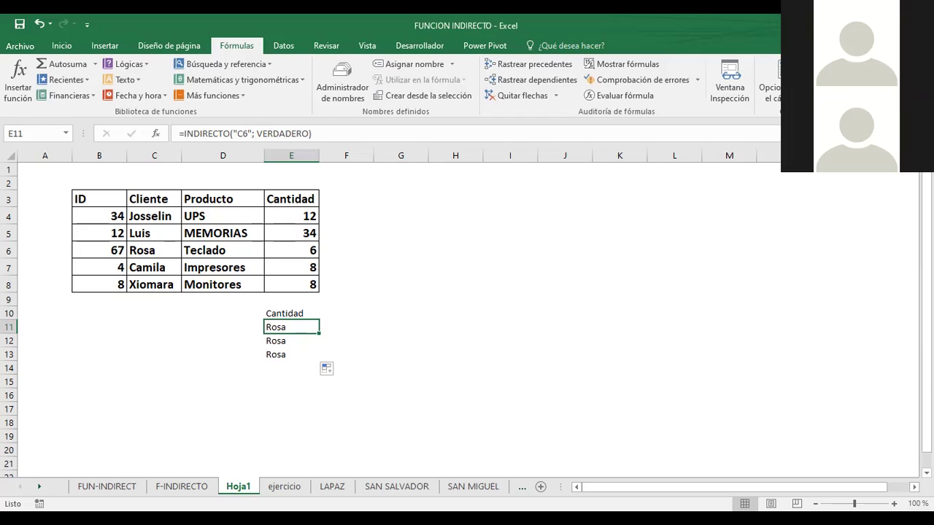
key(Escape)
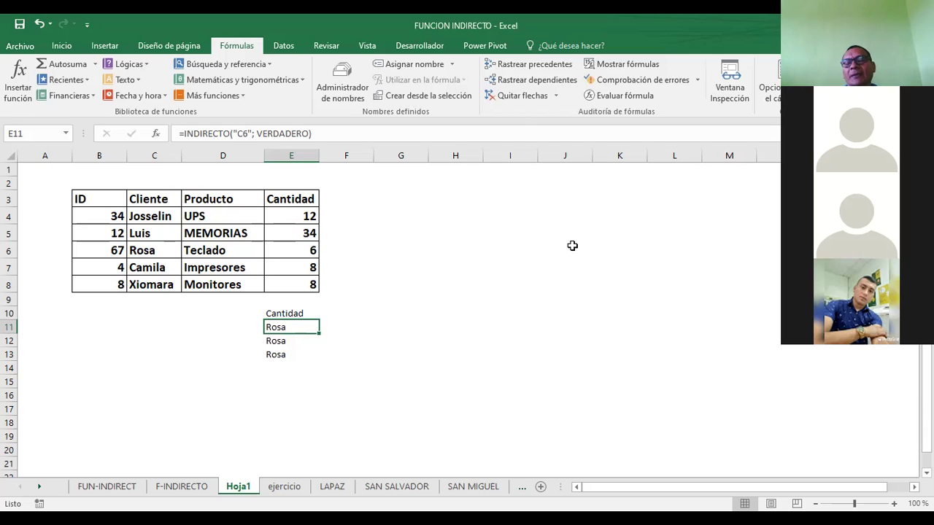
click(344, 216)
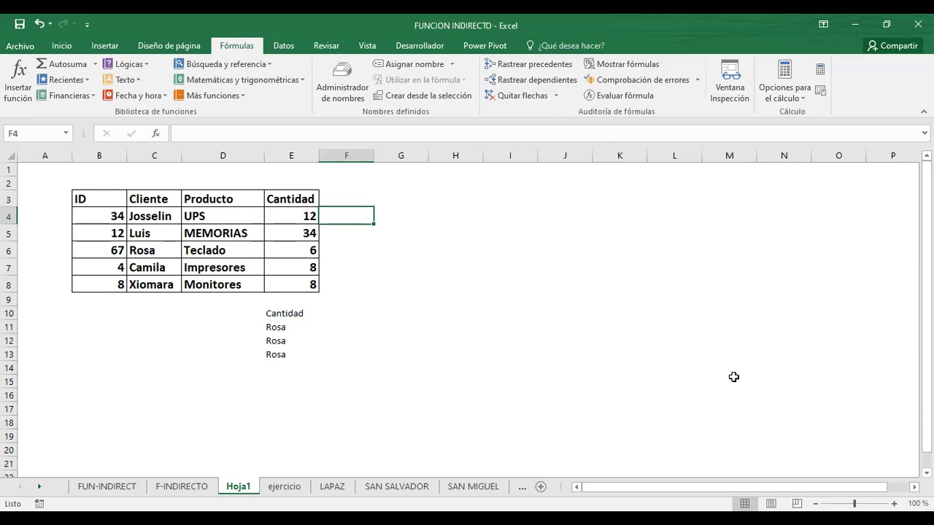
- Drag E11's fill handle down through E14 so E11:E14 all show Rosa
scroll(734, 377, down, 2)
scroll(734, 377, up, 1)
scroll(734, 377, up, 1)
click(279, 326)
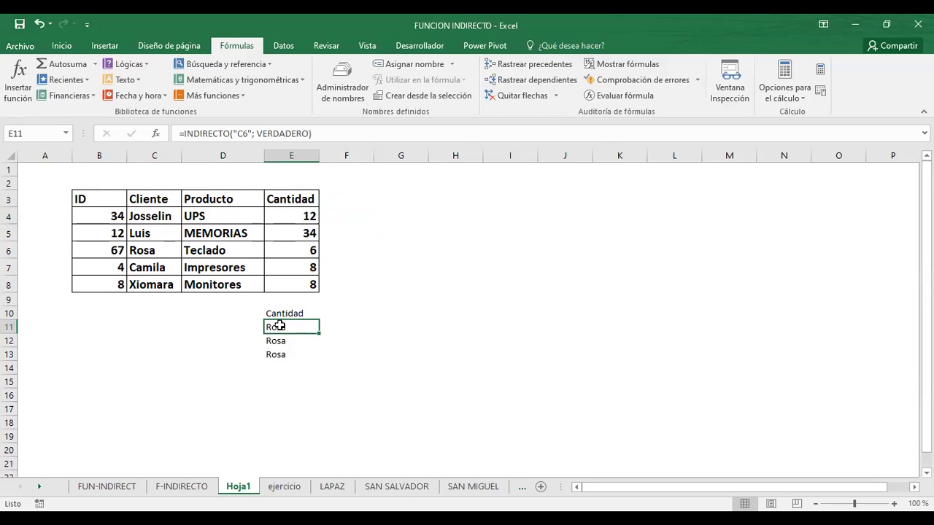
drag(319, 333, 312, 371)
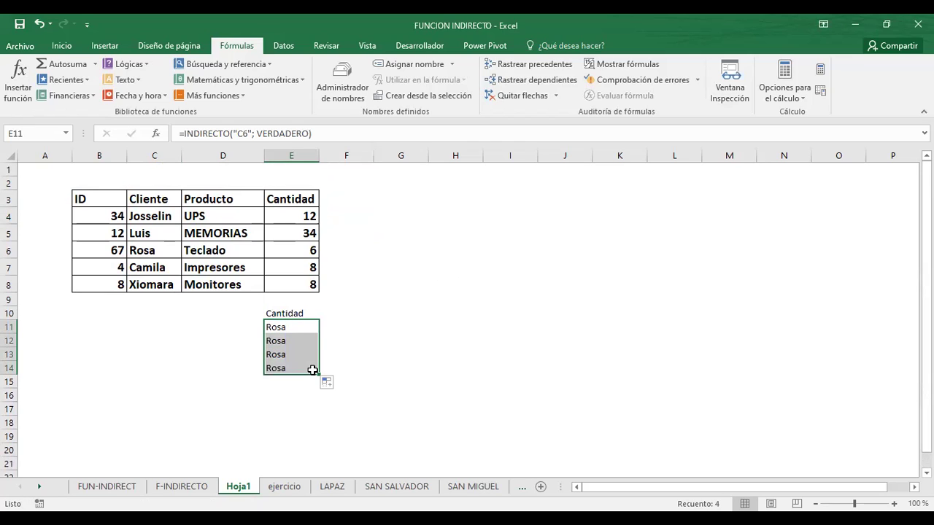
click(360, 312)
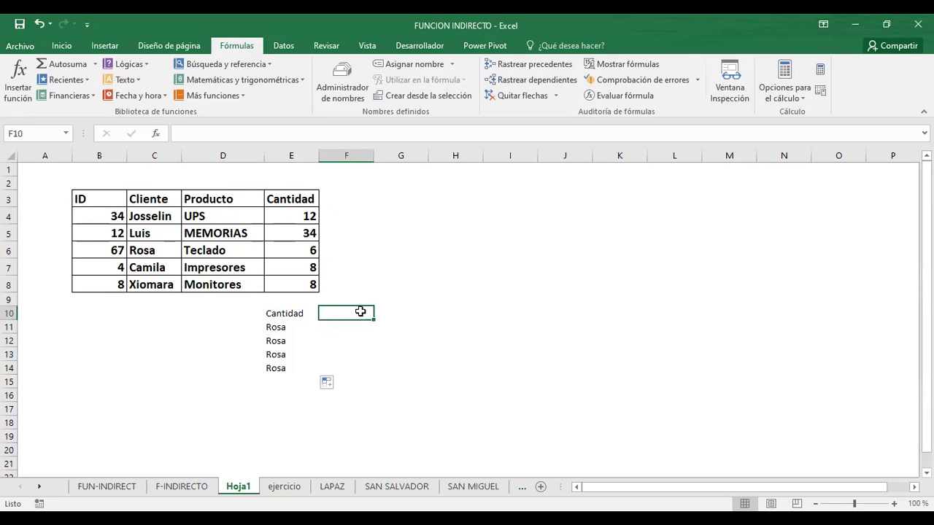
click(280, 328)
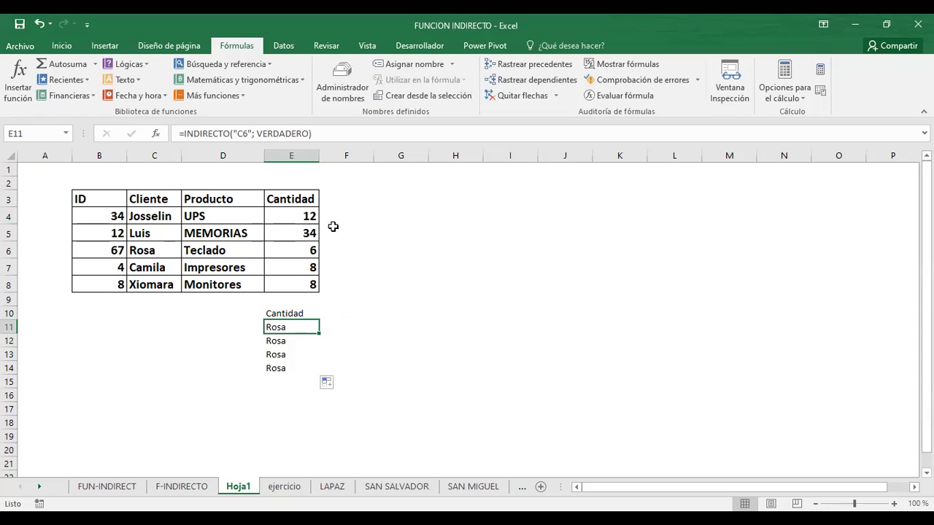
- Enter 34, 54 / 12, 13 / 10, 5 into rows 4–6 of G4:H6
click(392, 211)
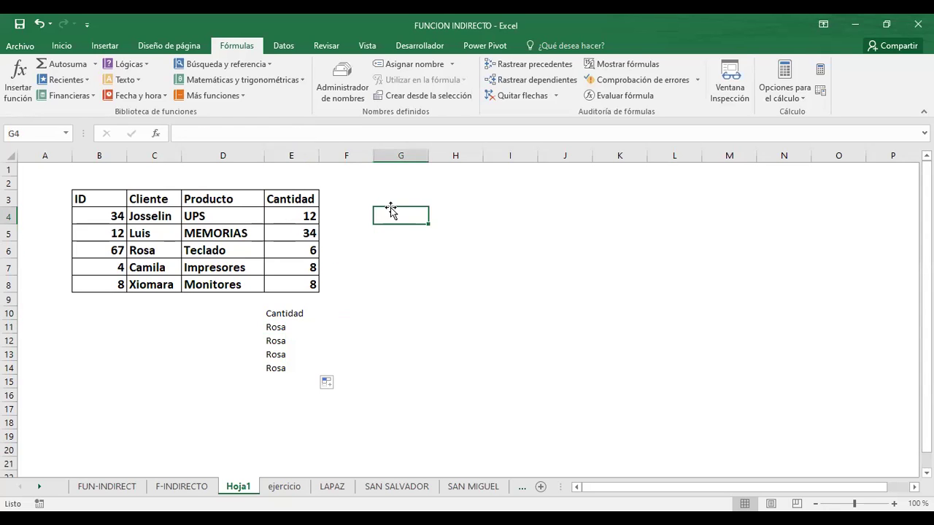
text(34)
key(Tab)
text(54)
key(Return)
text(12)
key(Tab)
text(13)
key(Tab)
key(Down)
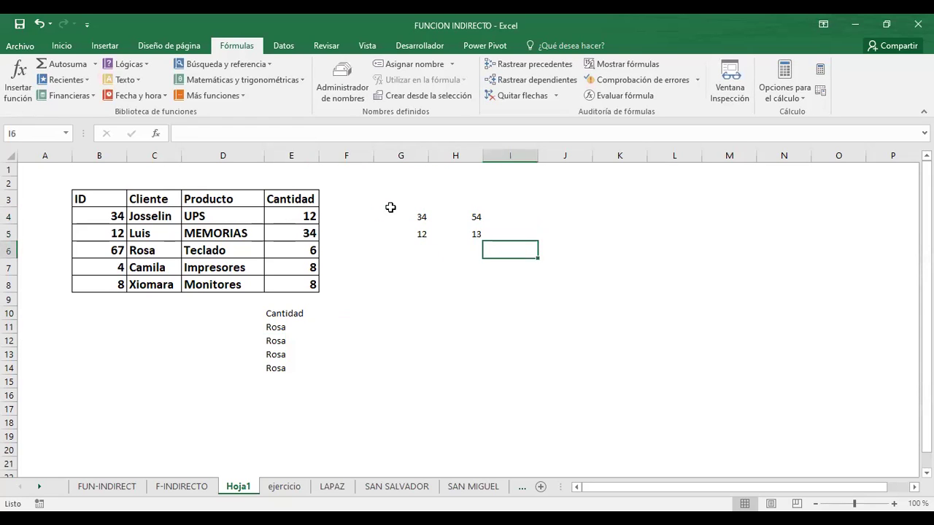
key(Left)
key(Left)
text(10)
key(Tab)
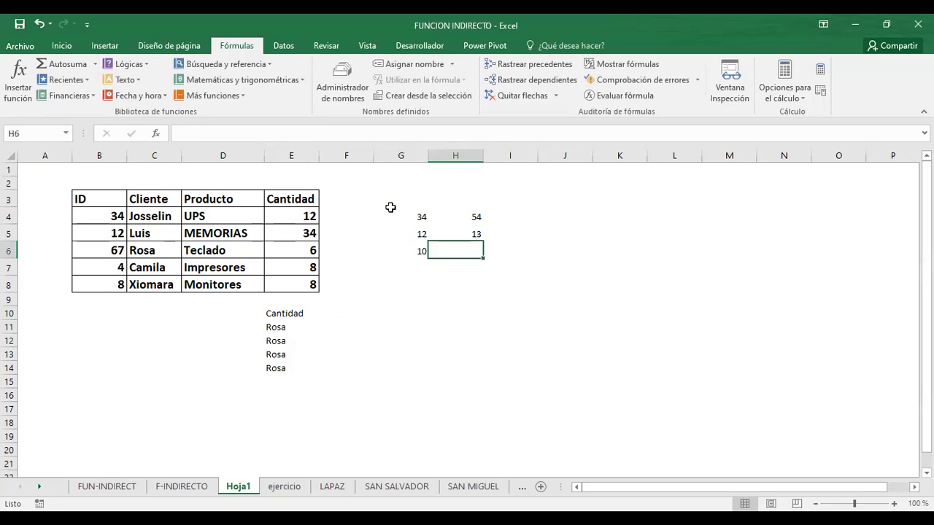
text(5)
key(Tab)
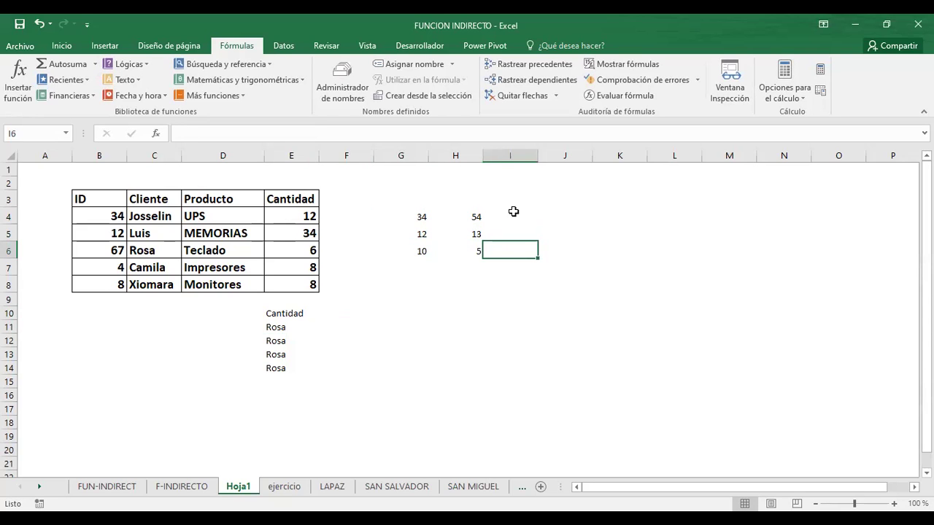
- AutoSum each row into I4:I6, giving totals 88, 25 and 15
click(514, 216)
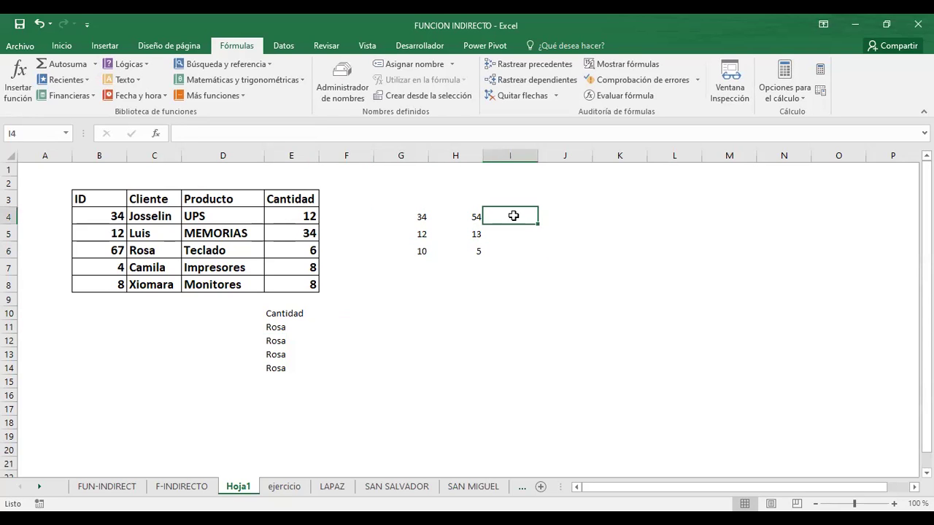
click(74, 45)
click(771, 64)
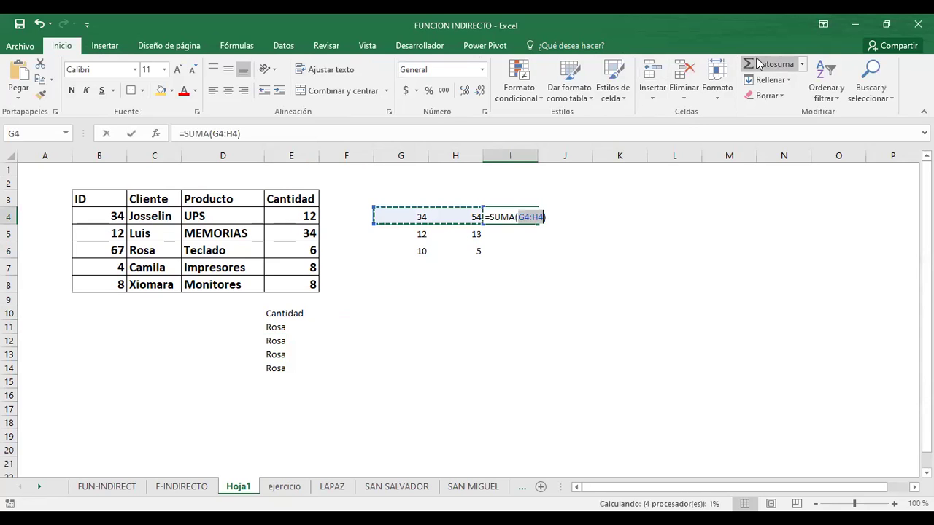
click(548, 268)
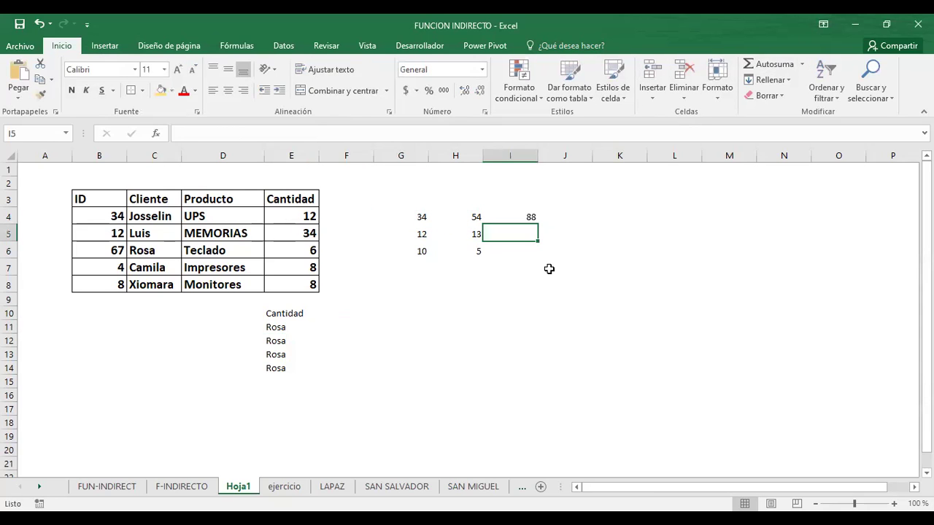
click(526, 217)
drag(538, 225, 536, 253)
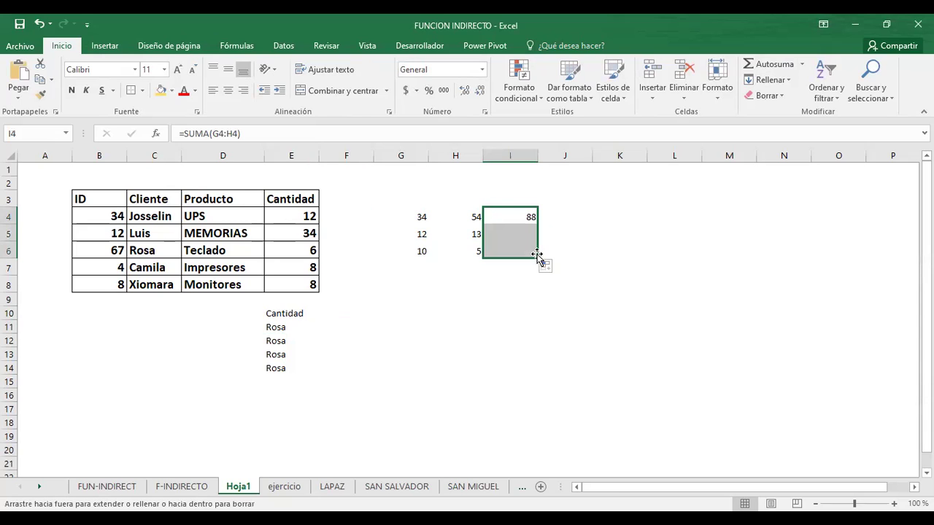
click(653, 247)
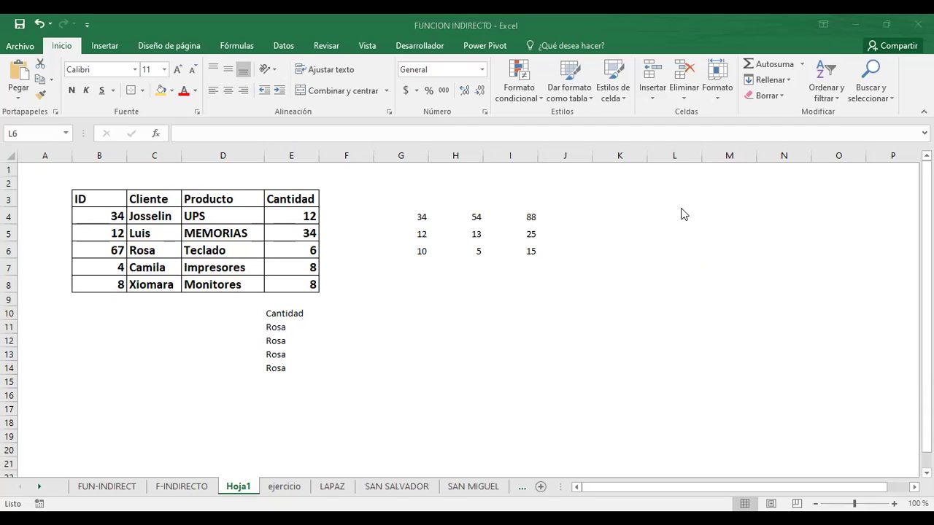
click(531, 234)
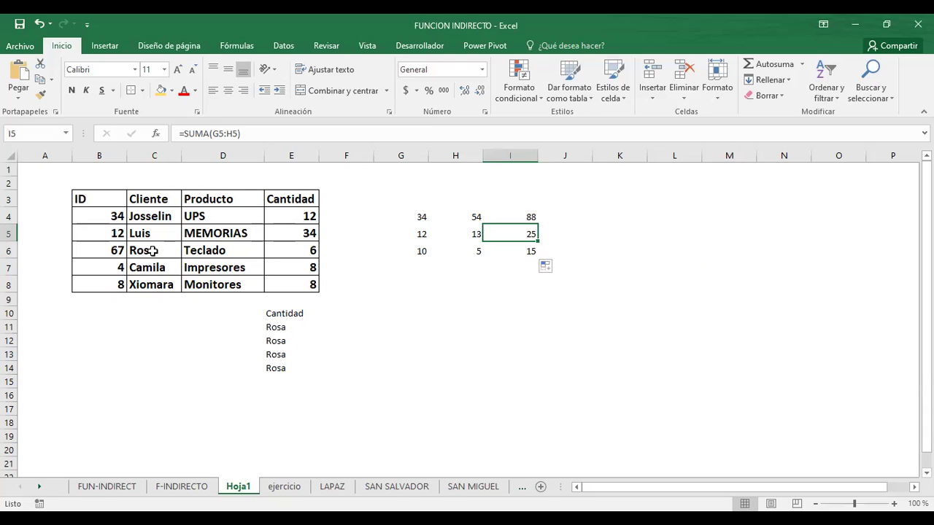
click(522, 214)
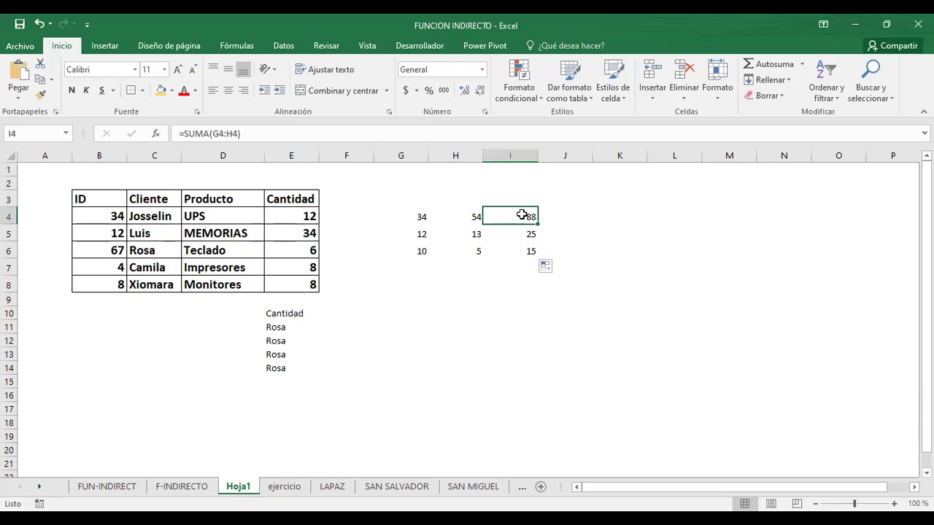
click(307, 315)
click(291, 330)
drag(292, 330, 286, 326)
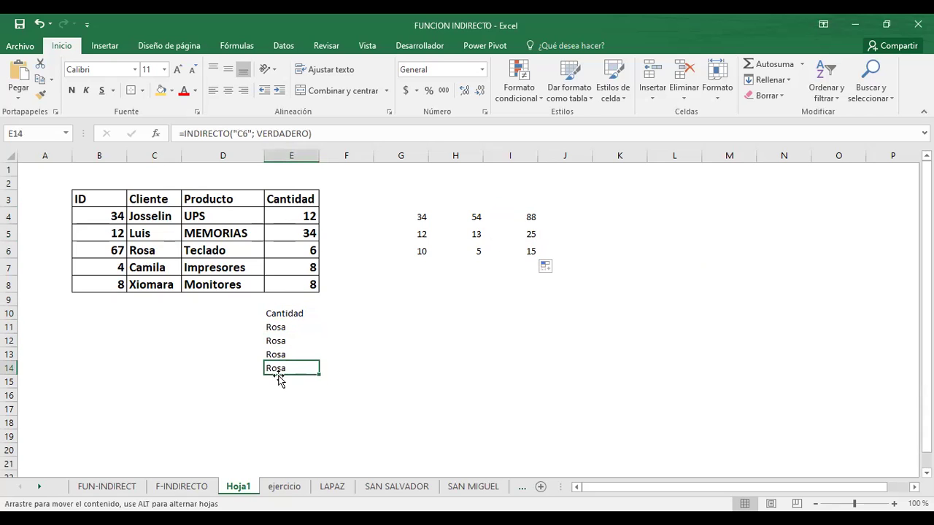
click(290, 314)
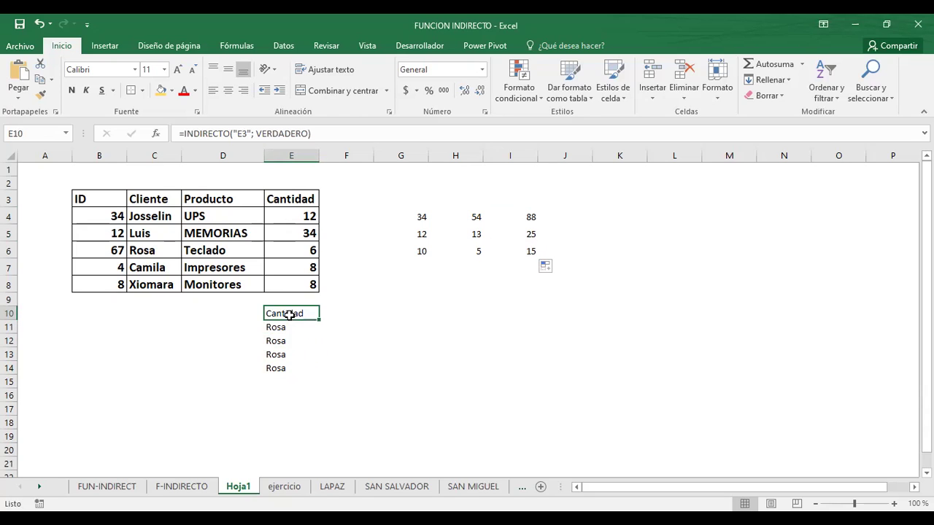
click(286, 328)
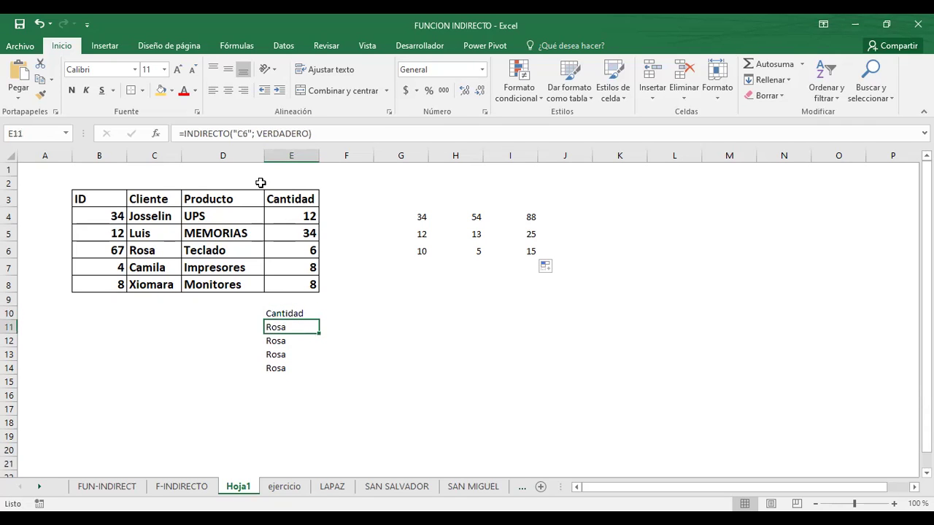
click(243, 135)
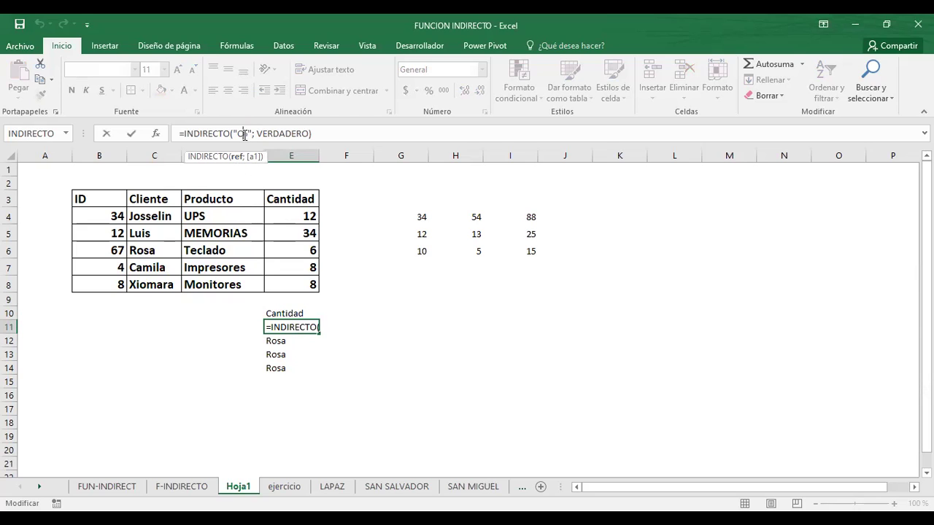
click(384, 340)
click(276, 326)
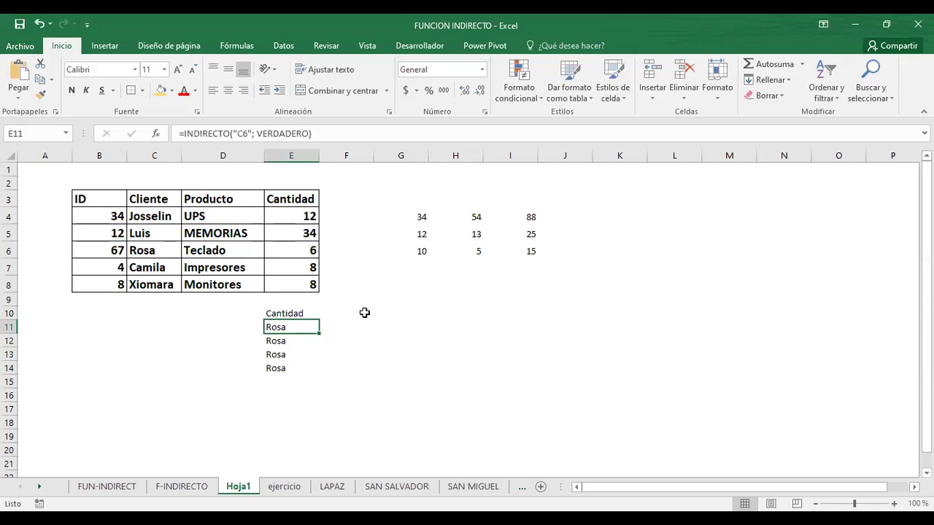
click(530, 218)
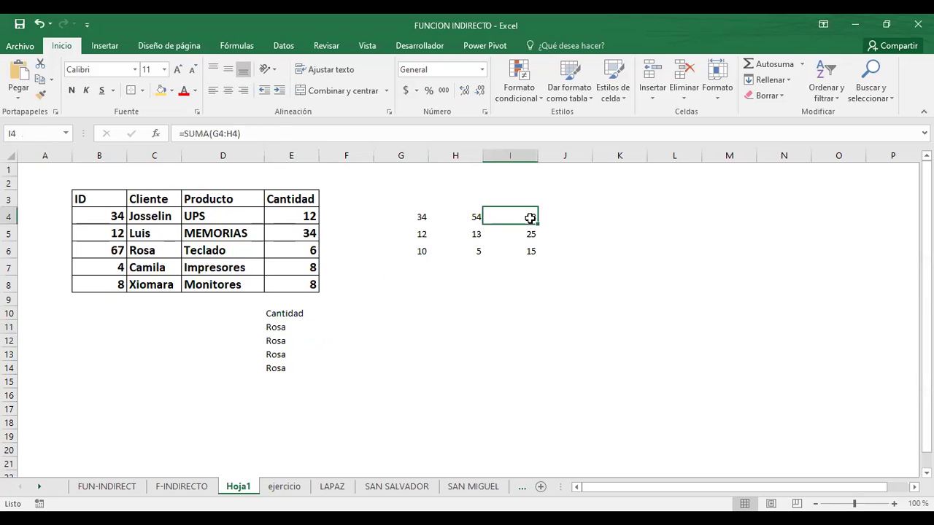
- Make I4 =SUMA($G$4:H4) and copy it down to I6 as running totals
click(219, 136)
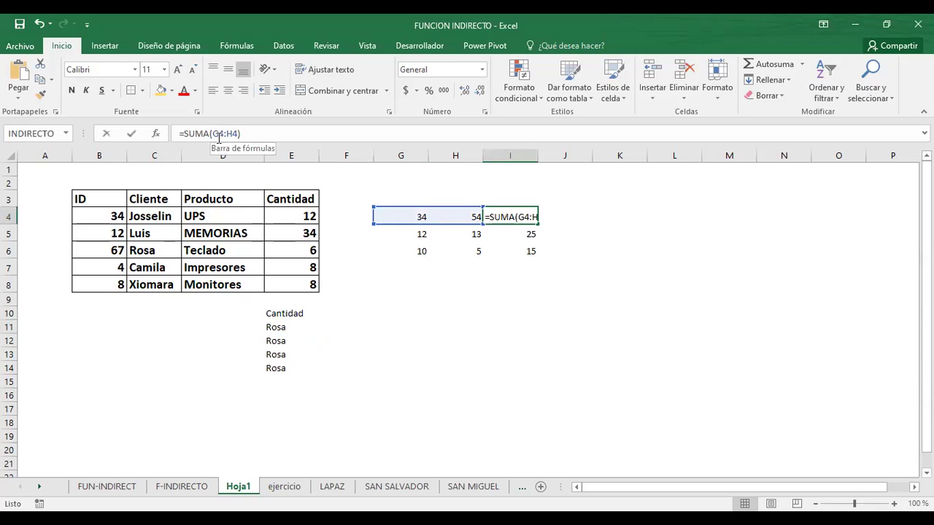
key(F4)
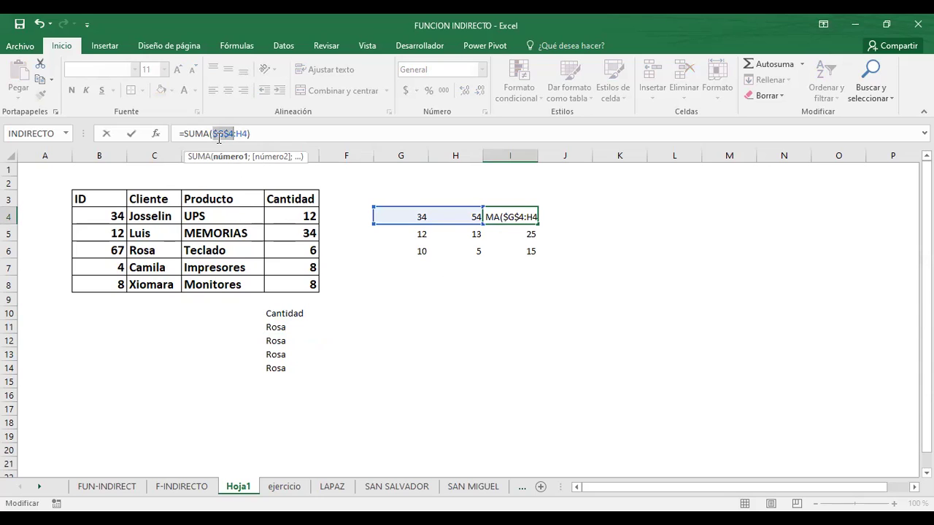
key(Return)
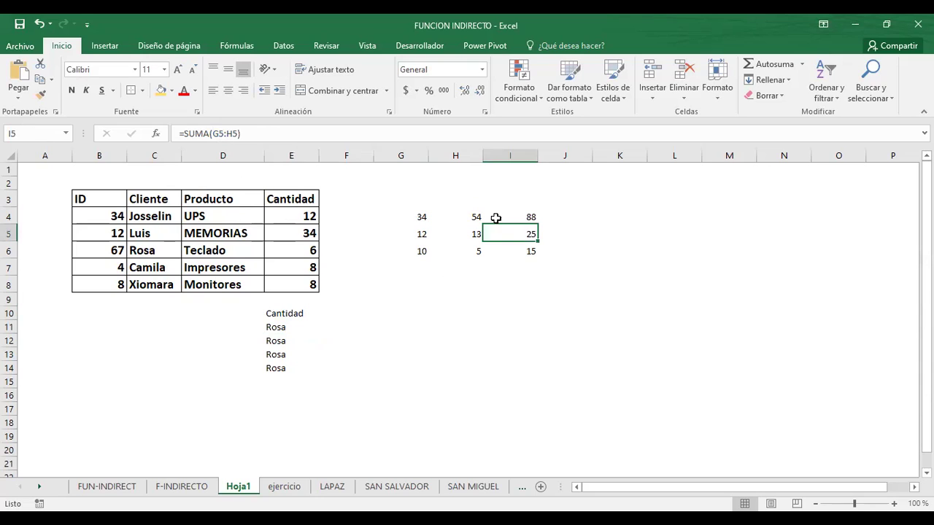
click(503, 216)
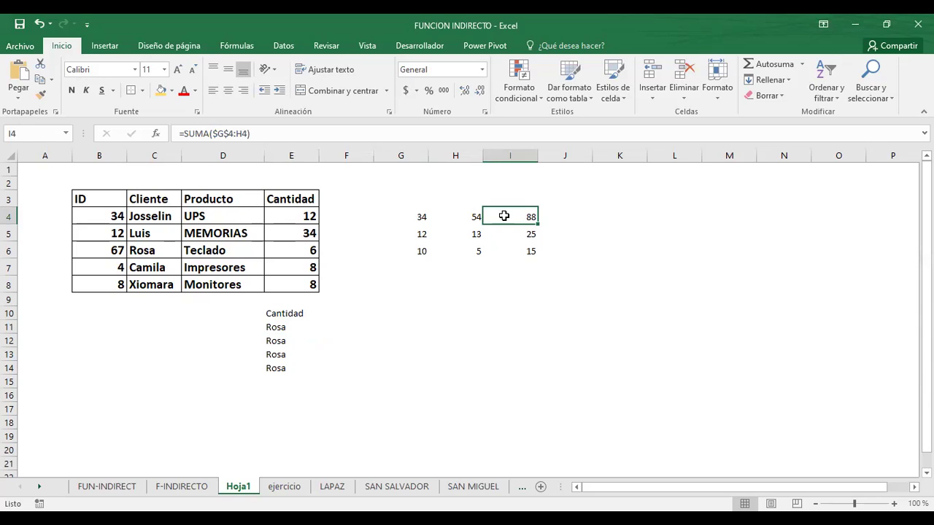
drag(538, 222, 537, 252)
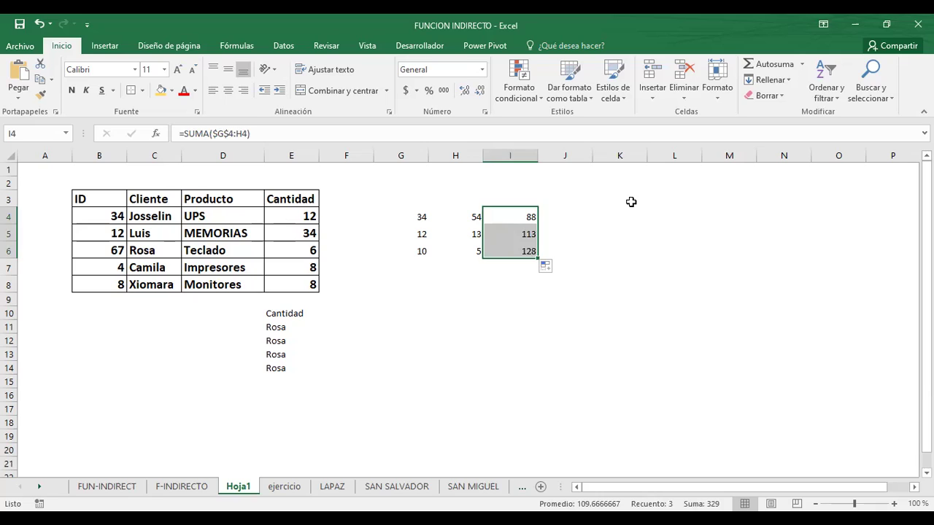
click(631, 202)
- Check the running totals 88, 113 and 128 and the fill options in column I
click(522, 235)
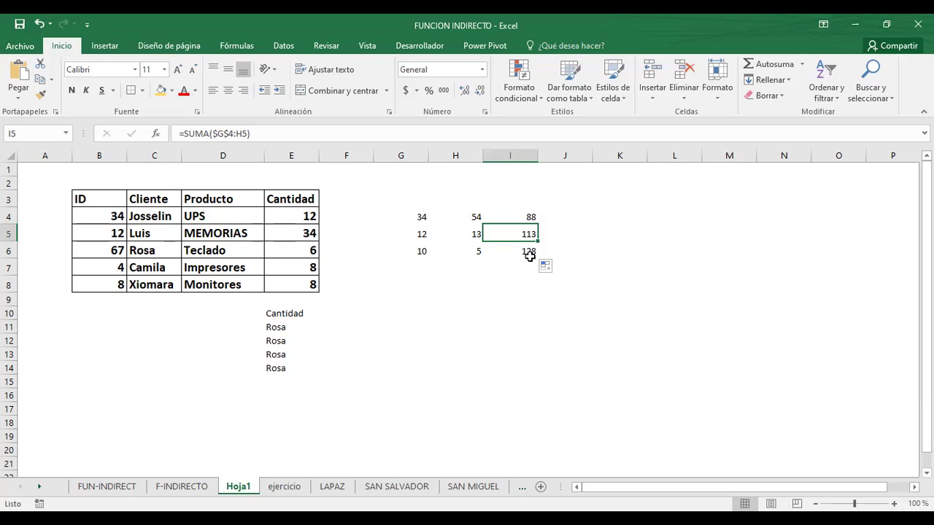
click(529, 257)
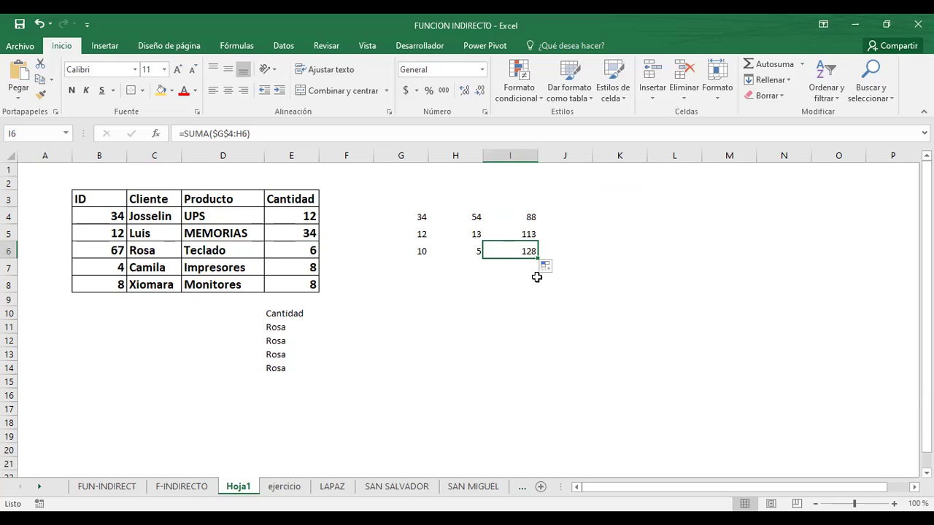
click(471, 218)
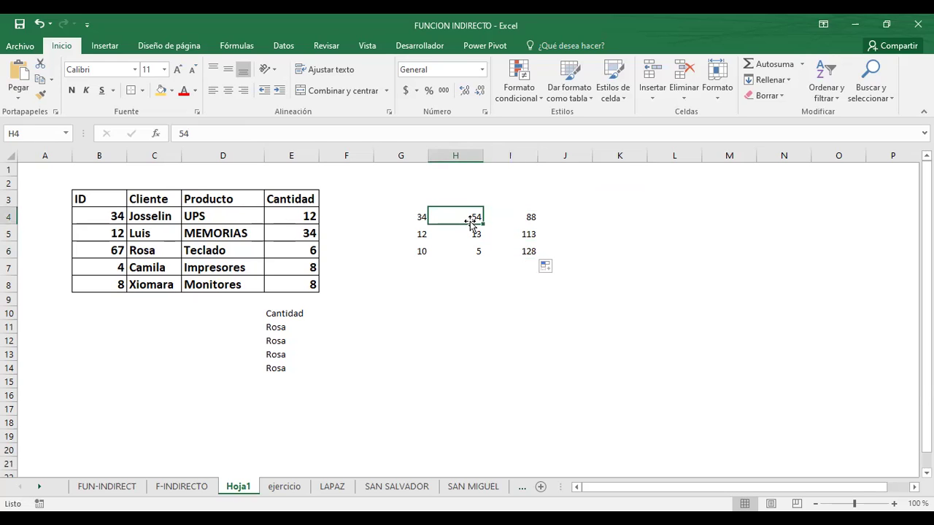
click(468, 235)
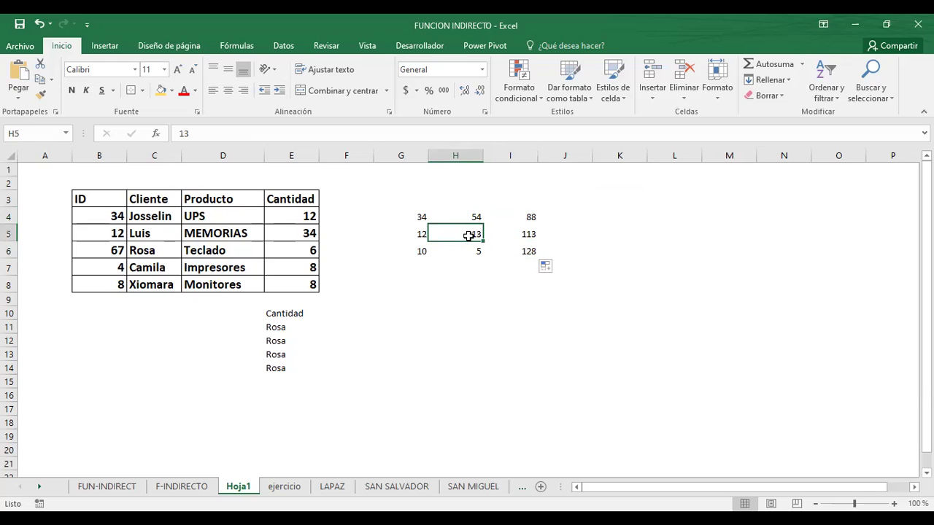
click(529, 251)
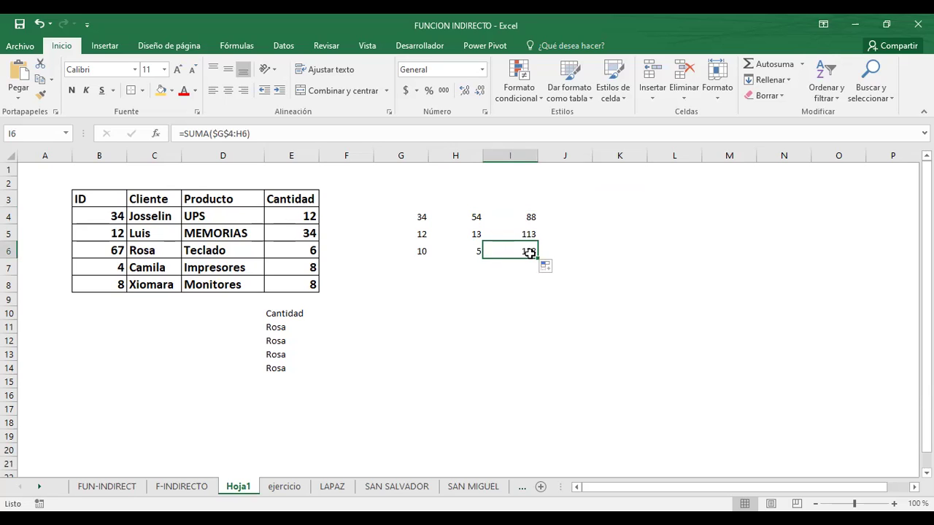
click(469, 219)
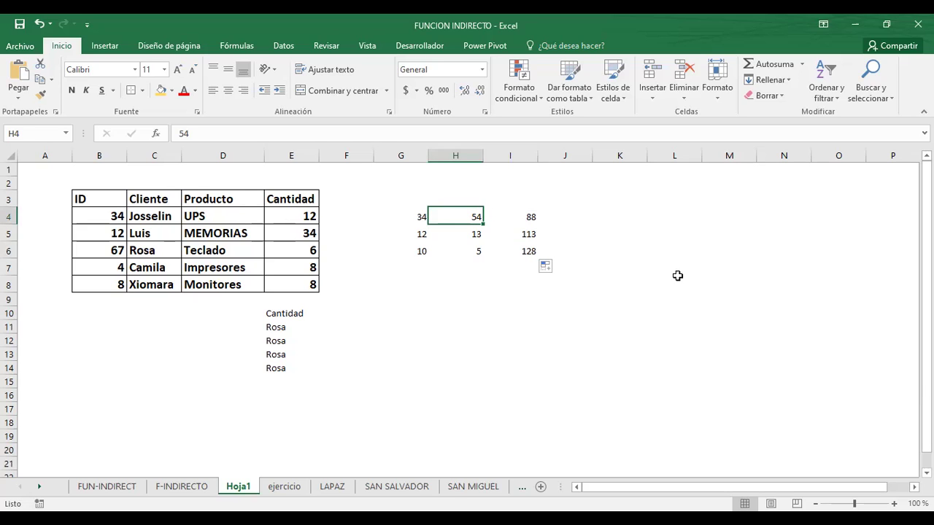
click(531, 267)
click(547, 267)
click(634, 235)
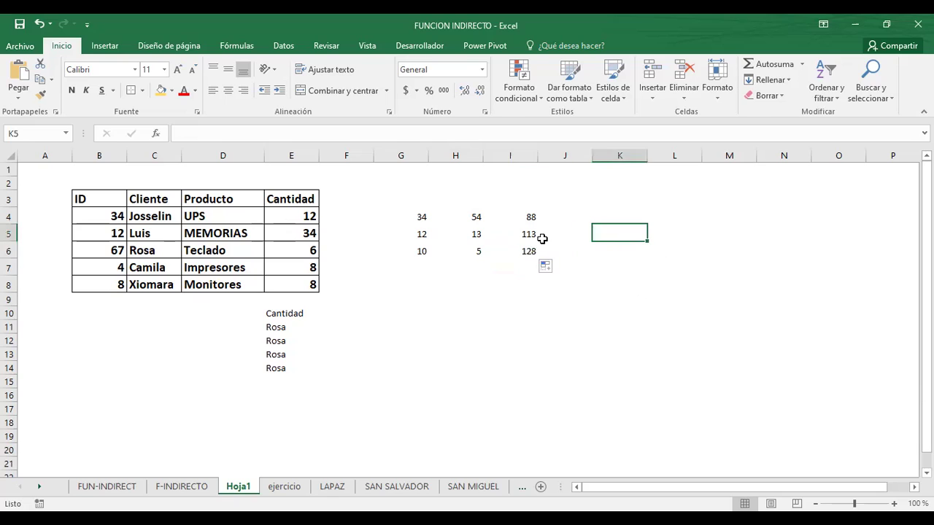
click(532, 251)
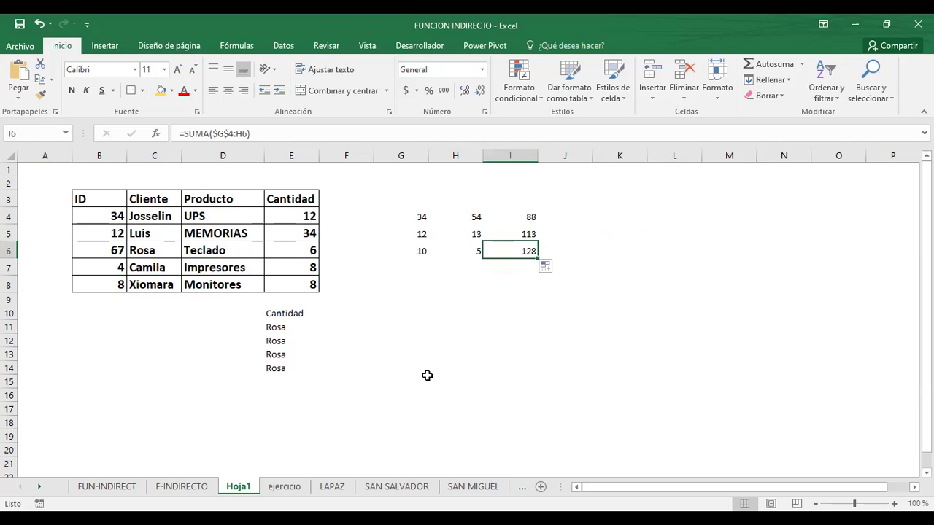
- Glance at the ejercicio sheet, then return to Hoja1 with running totals 88, 113 and 128
click(293, 487)
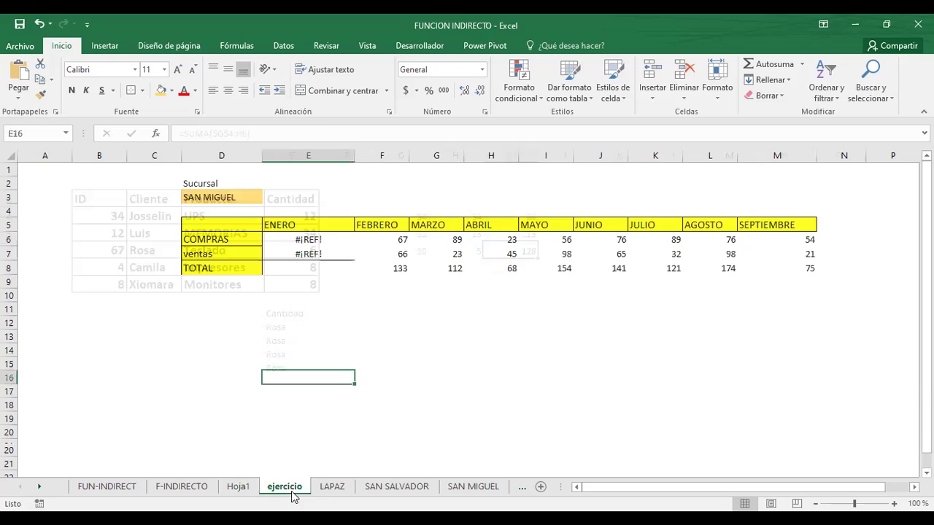
click(41, 487)
click(21, 487)
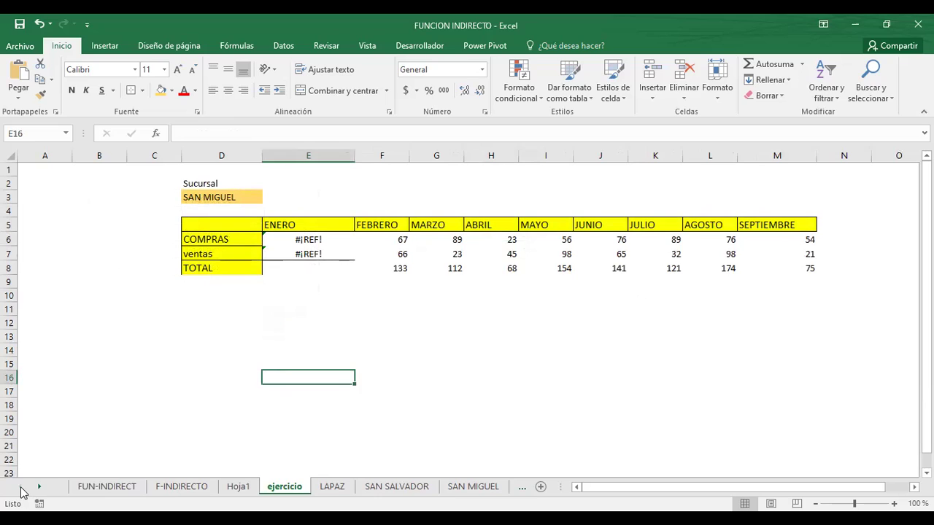
click(228, 323)
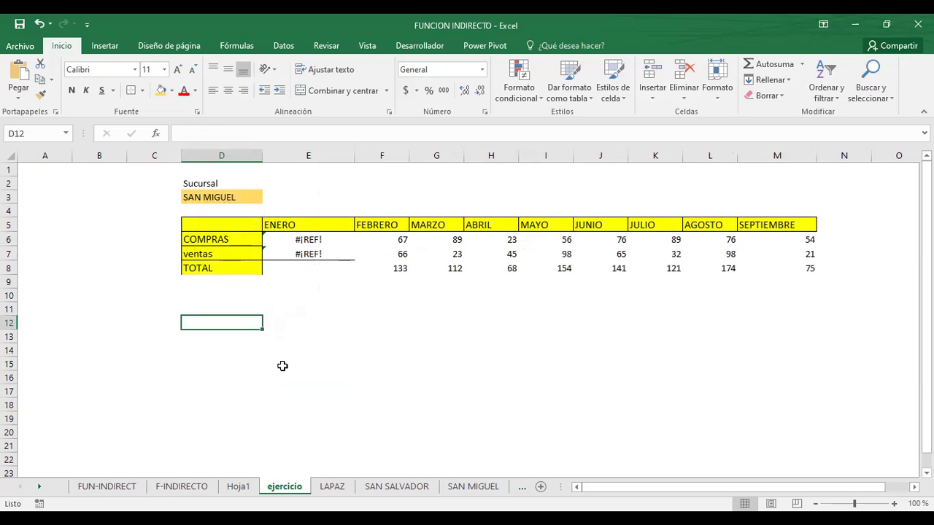
click(239, 486)
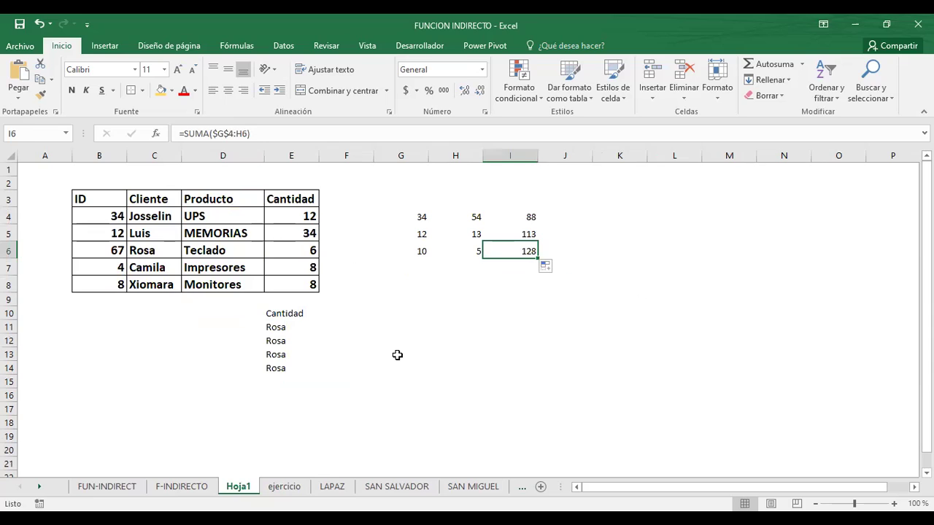
click(398, 309)
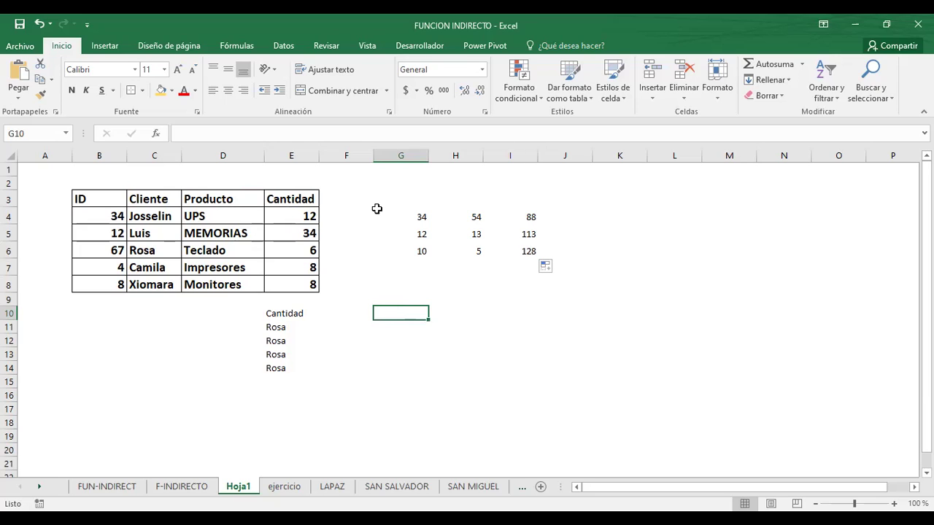
click(361, 218)
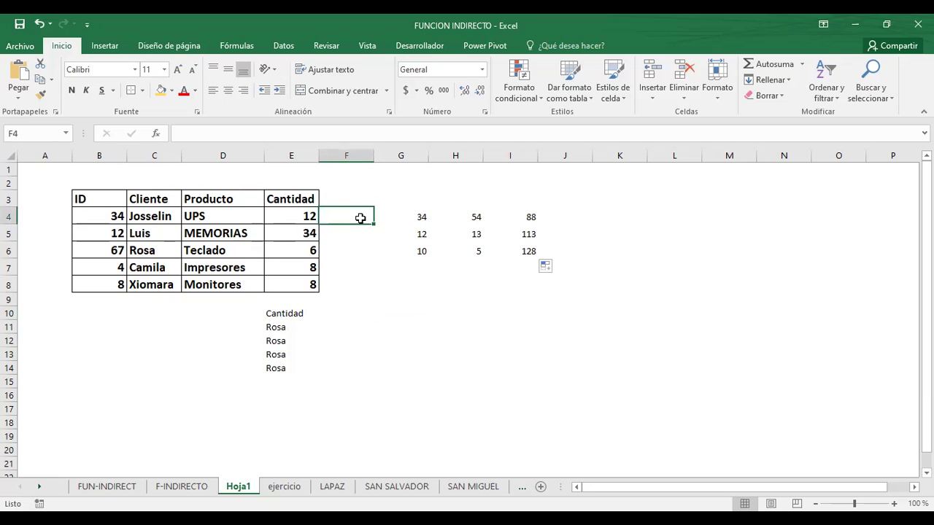
click(402, 213)
click(540, 217)
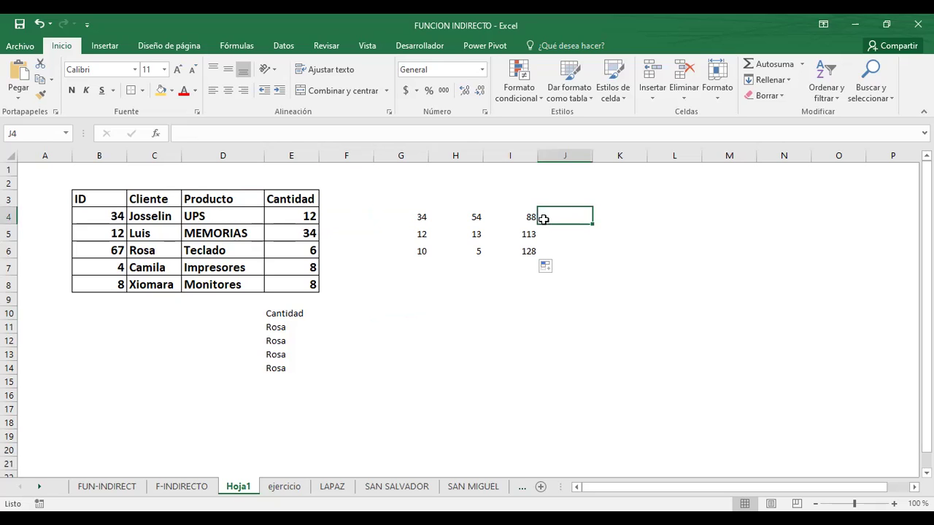
click(522, 217)
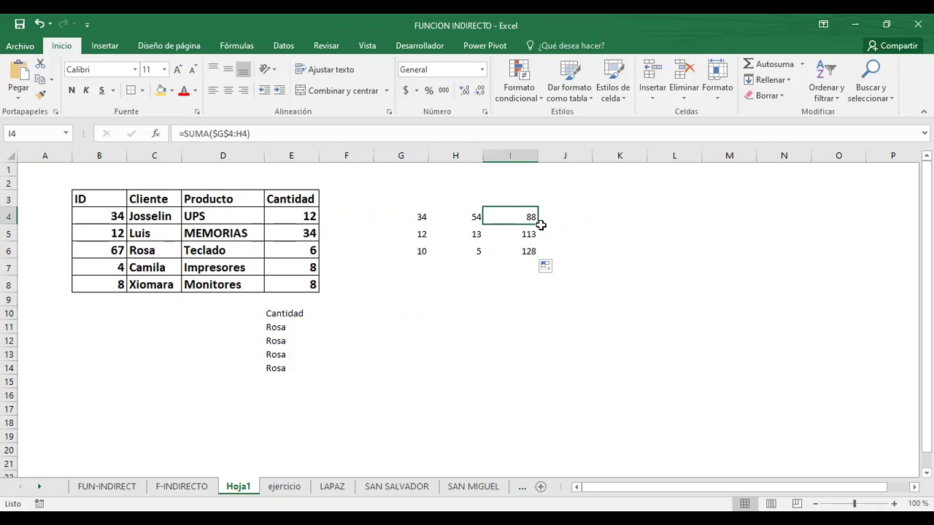
drag(538, 224, 522, 263)
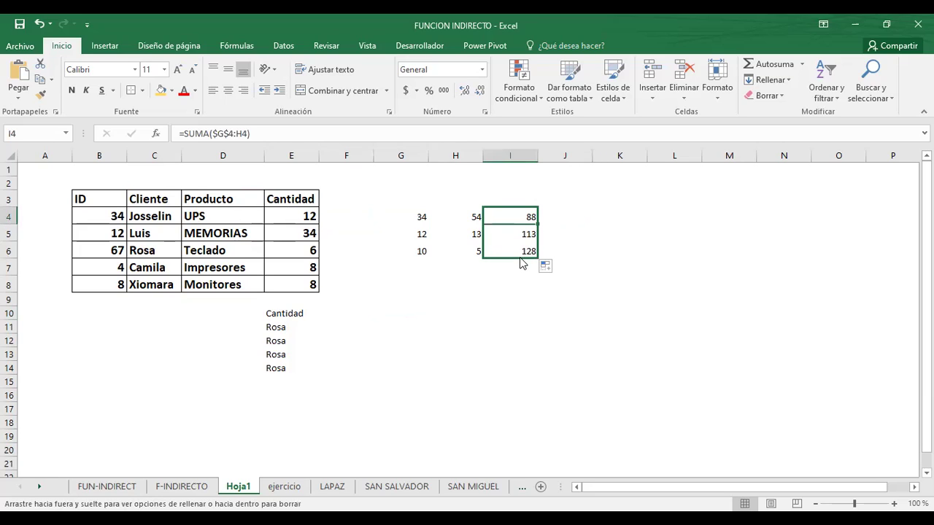
key(shift+Up)
key(shift+Up)
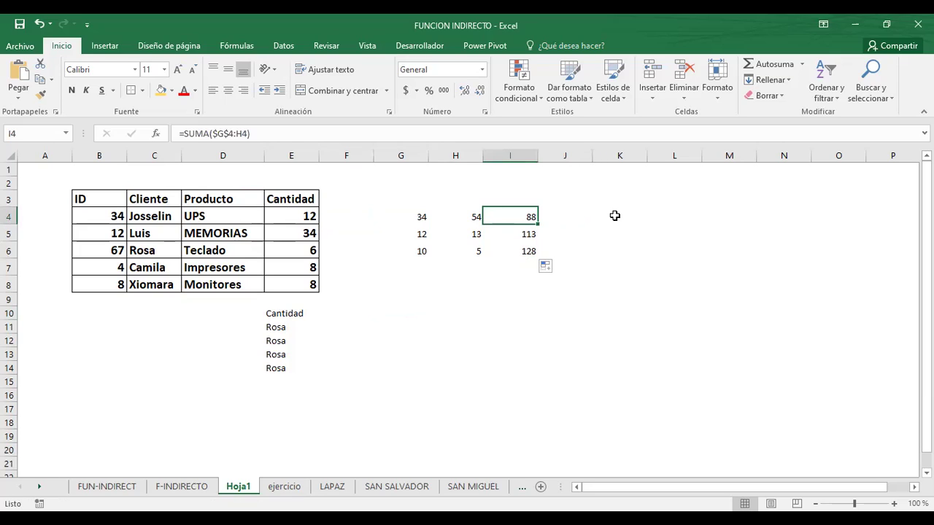
click(284, 327)
click(294, 314)
click(284, 332)
click(297, 311)
click(285, 330)
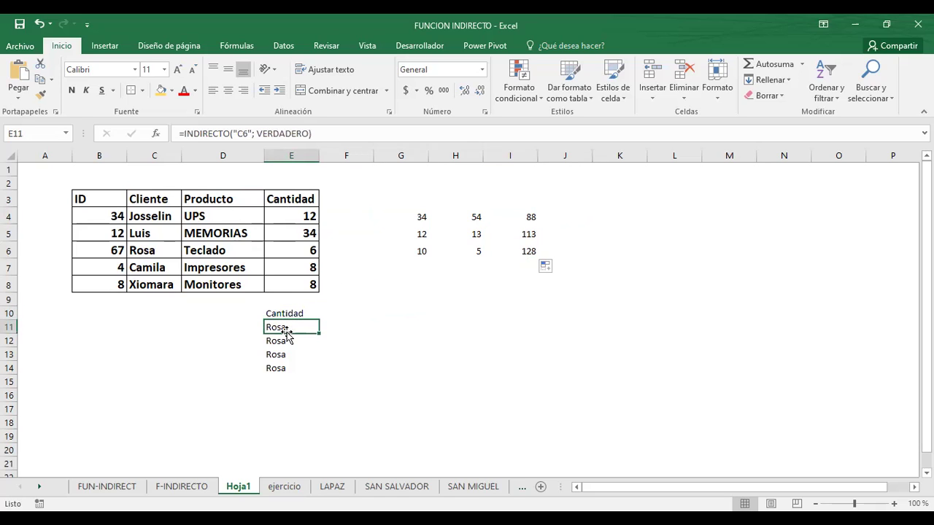
click(281, 341)
click(277, 356)
click(278, 368)
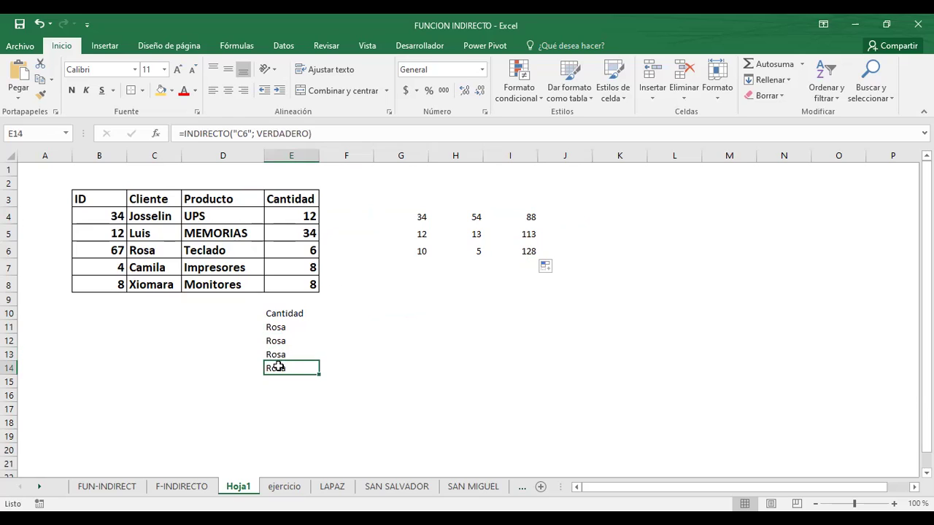
click(291, 315)
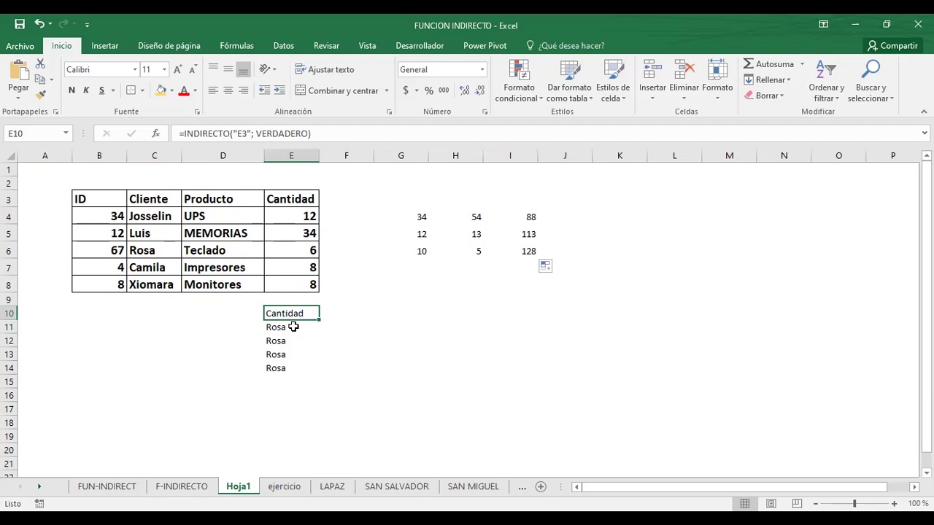
click(394, 291)
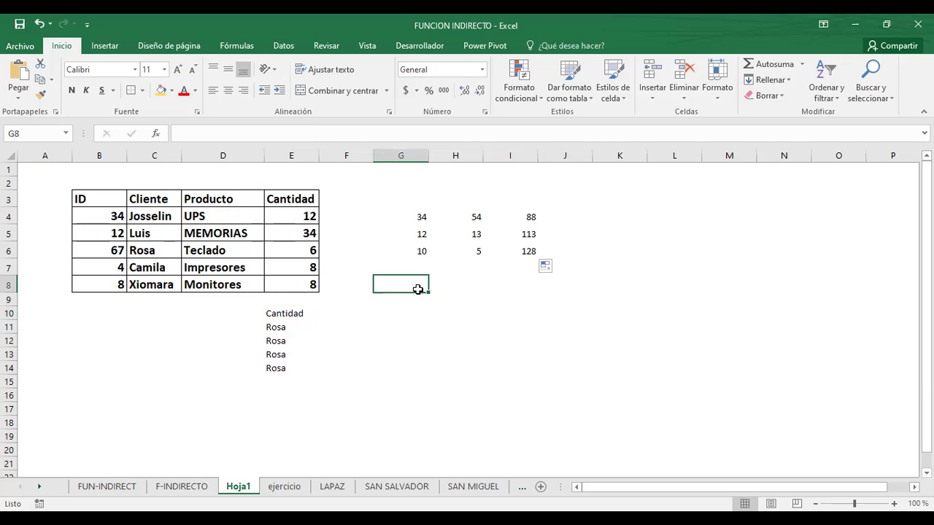
- Enter the label LISTA in cell G8, then select I8 beside it
text(I)
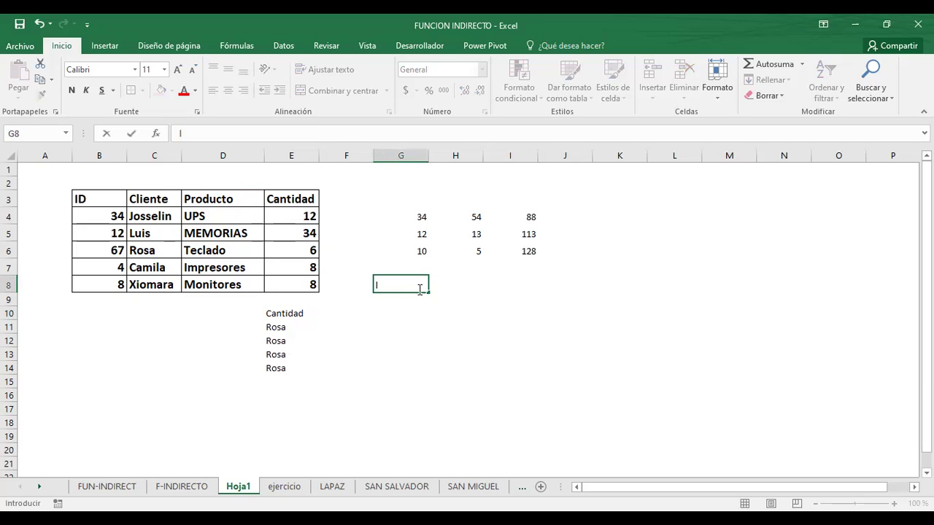
key(BackSpace)
text(LISTA)
key(Return)
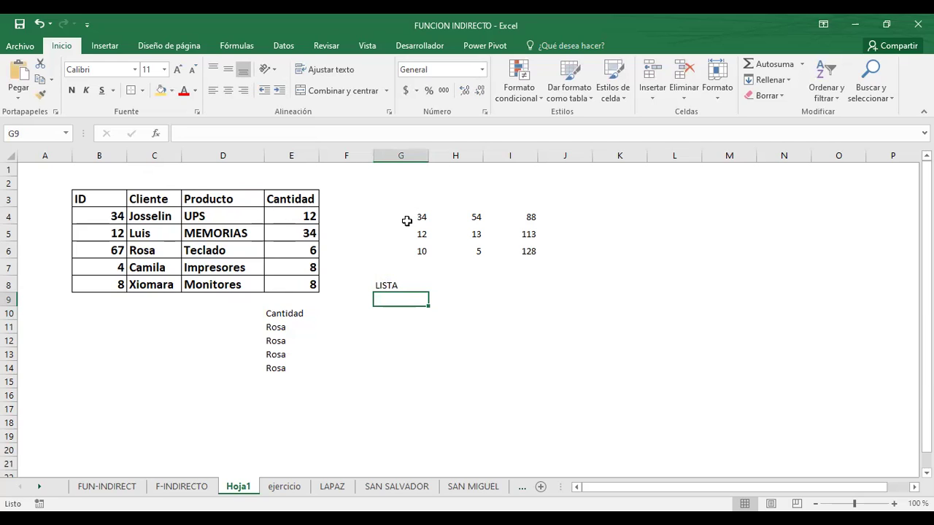
click(392, 286)
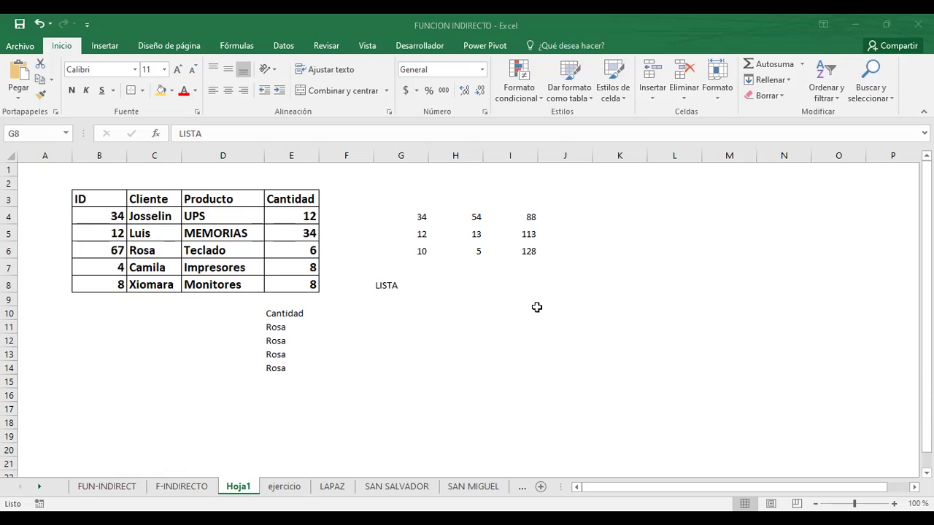
click(495, 290)
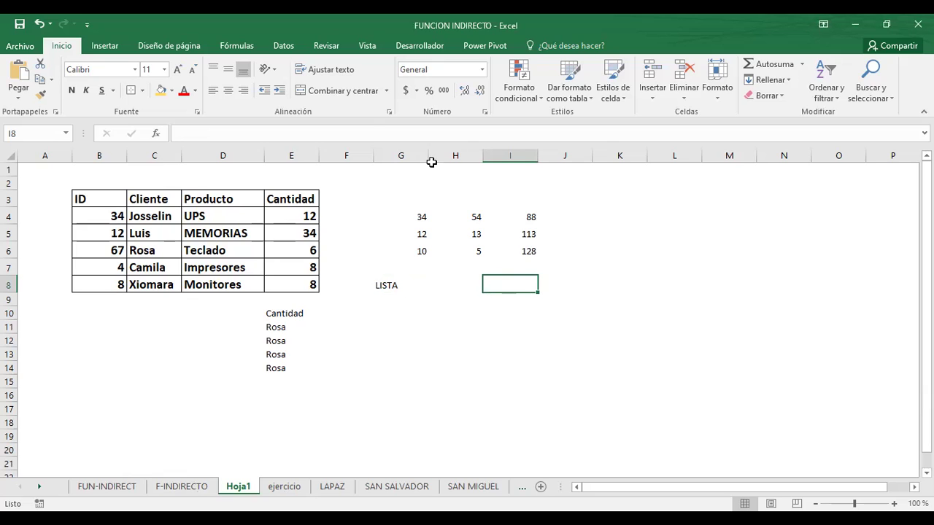
- Open Validación de datos for I8 from the Datos tab and set Permitir to Lista
click(286, 46)
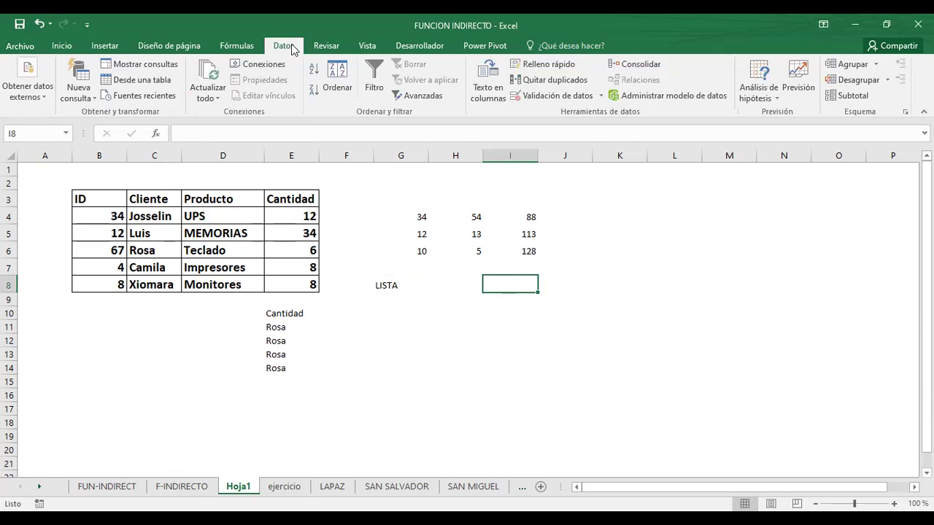
click(601, 95)
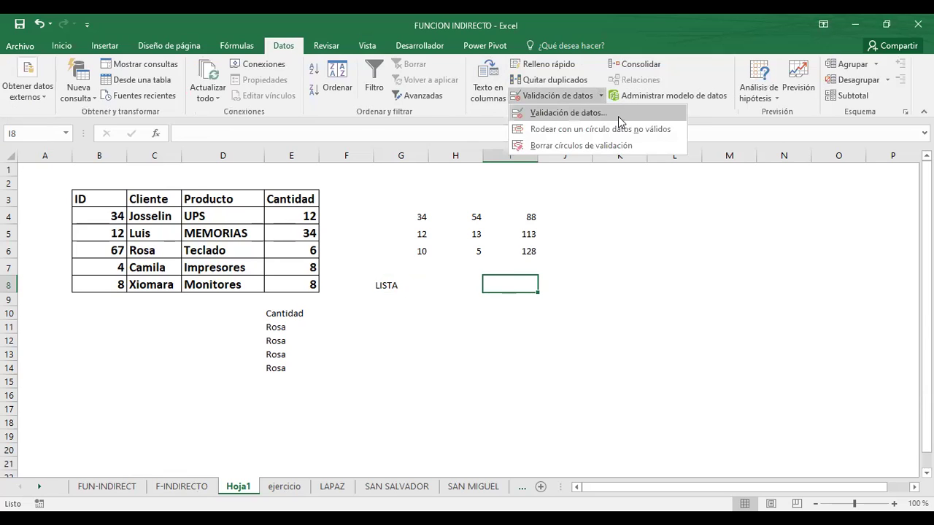
click(619, 121)
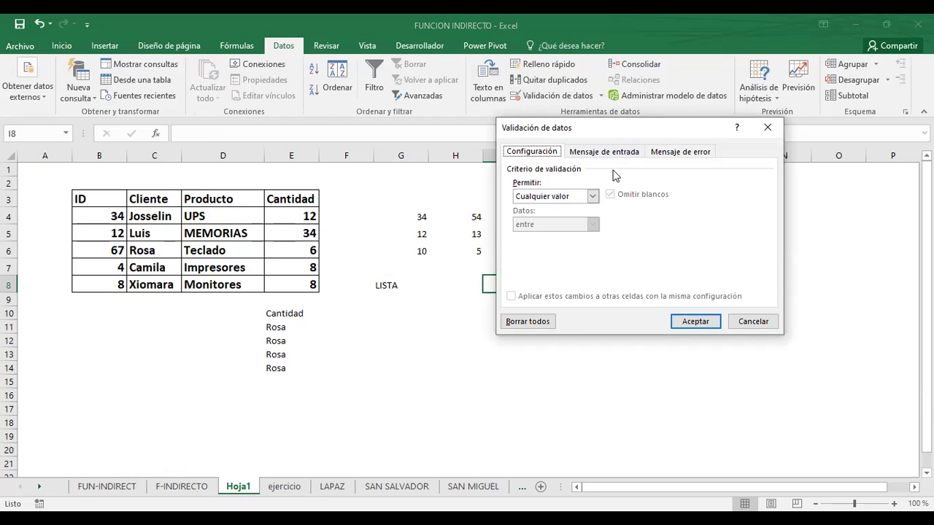
click(592, 196)
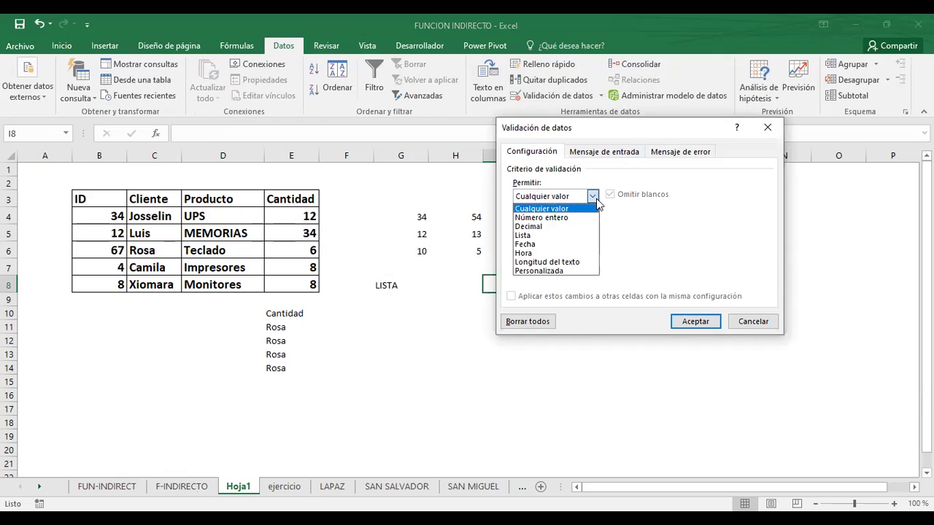
click(533, 236)
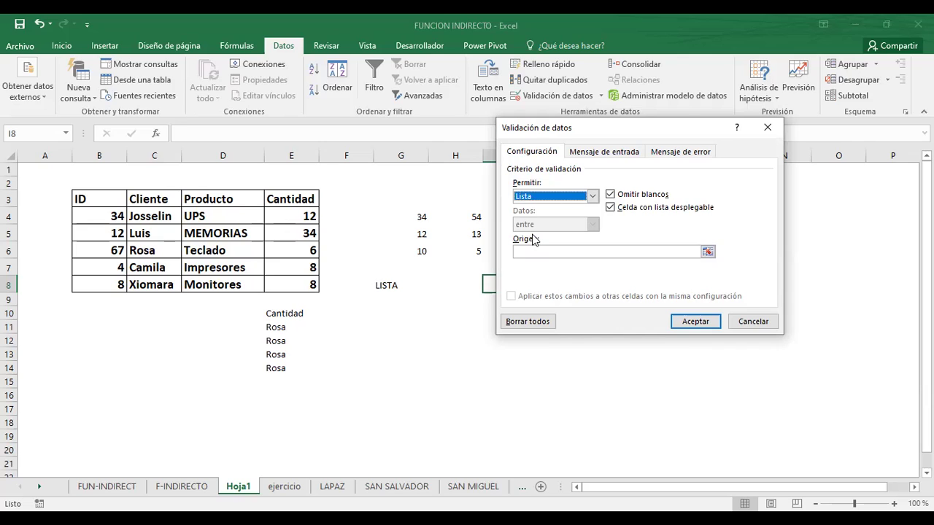
- Set the list's Origen to the Producto names in D4:D8 (=$D$4:$D$8)
click(699, 251)
click(707, 252)
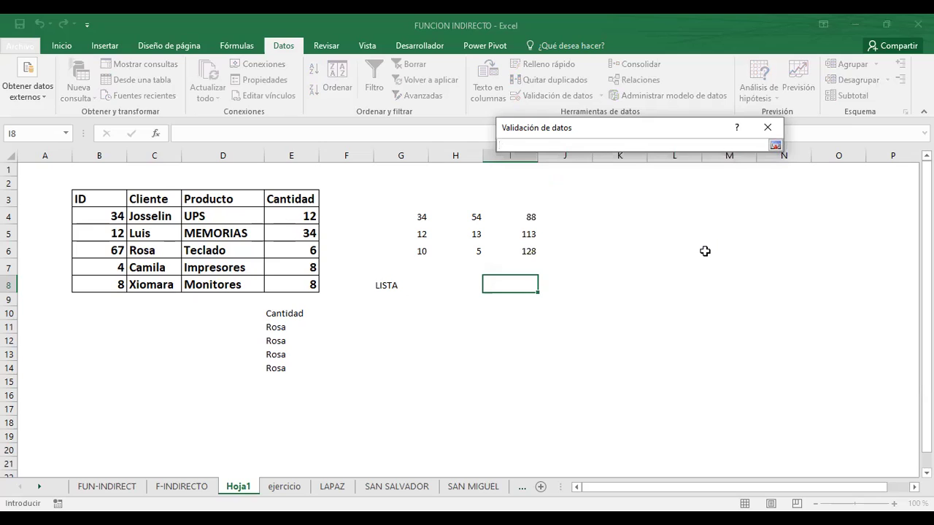
drag(210, 215, 211, 282)
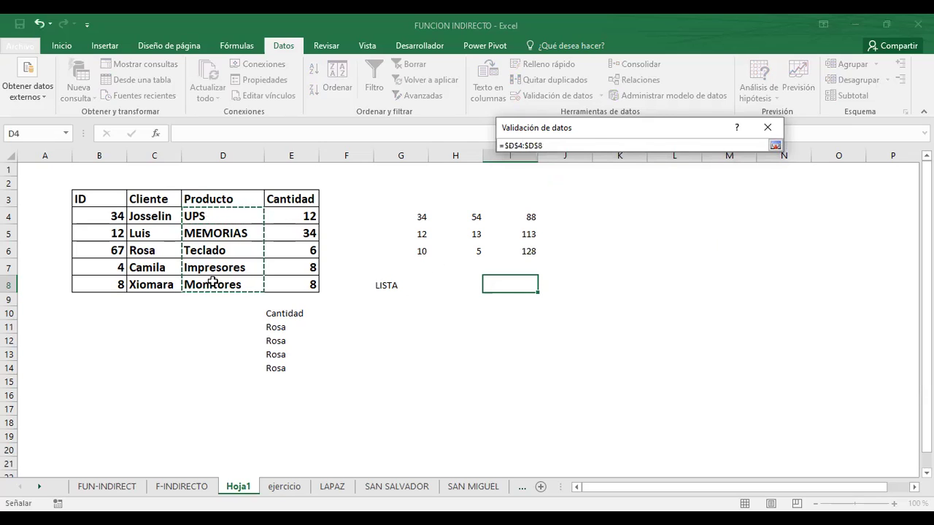
click(774, 145)
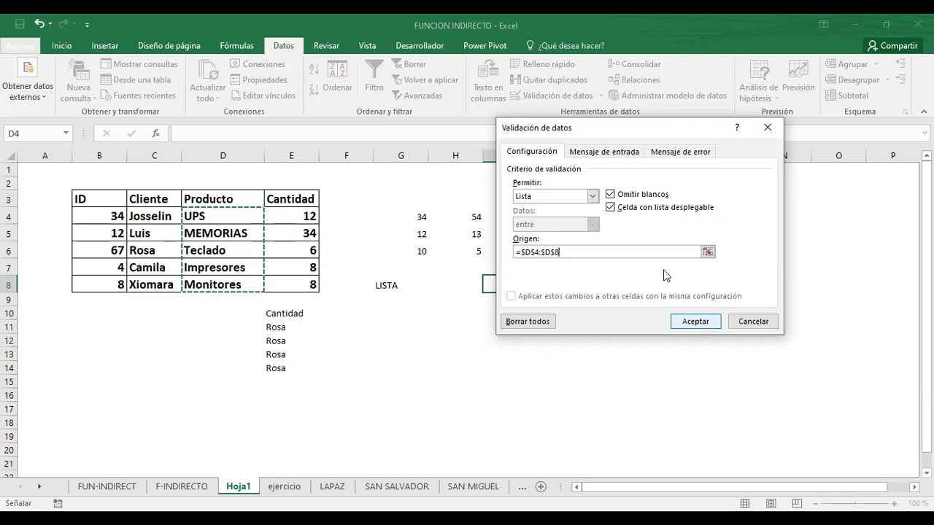
- Review the Mensaje de entrada and Mensaje de error tabs, including the error alert styles
click(588, 156)
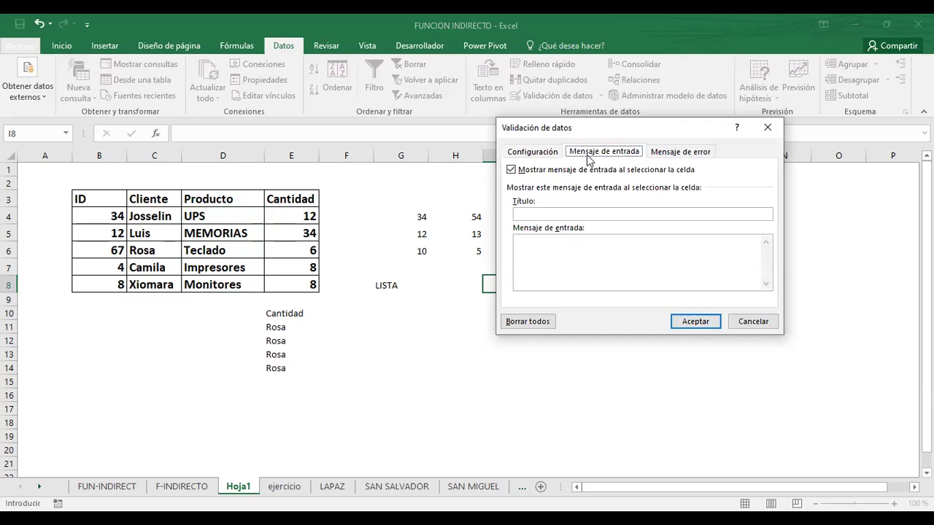
click(531, 151)
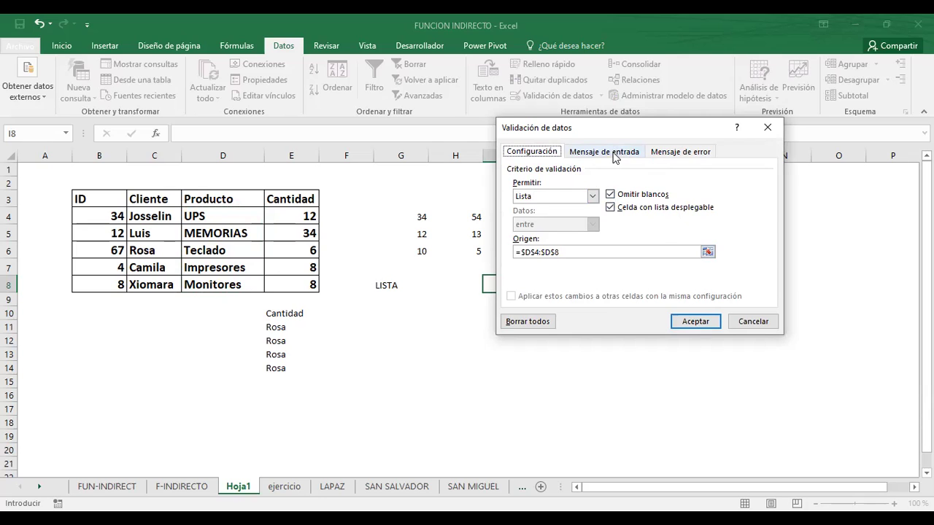
click(612, 160)
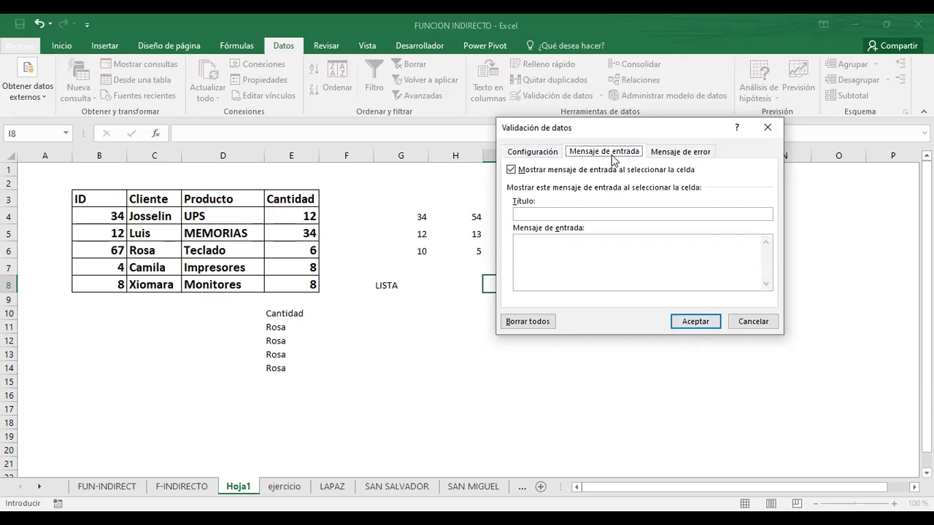
click(665, 153)
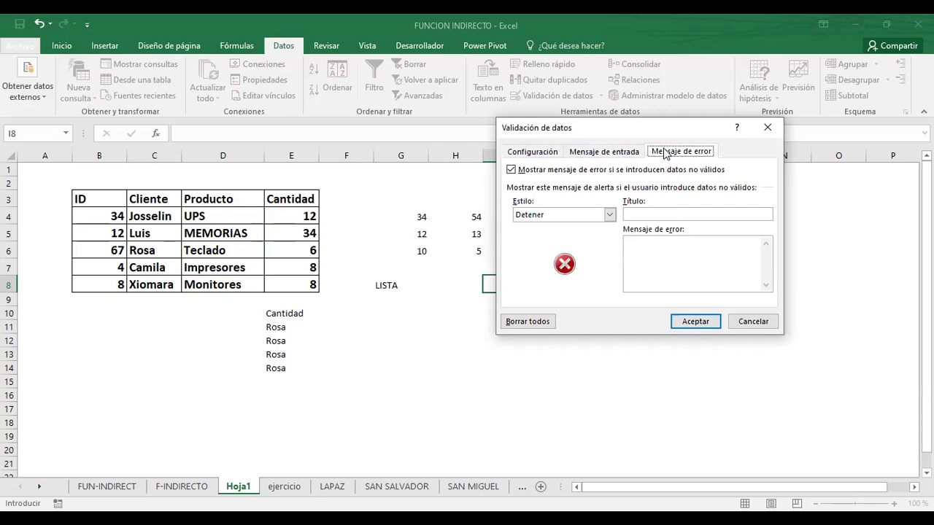
click(609, 215)
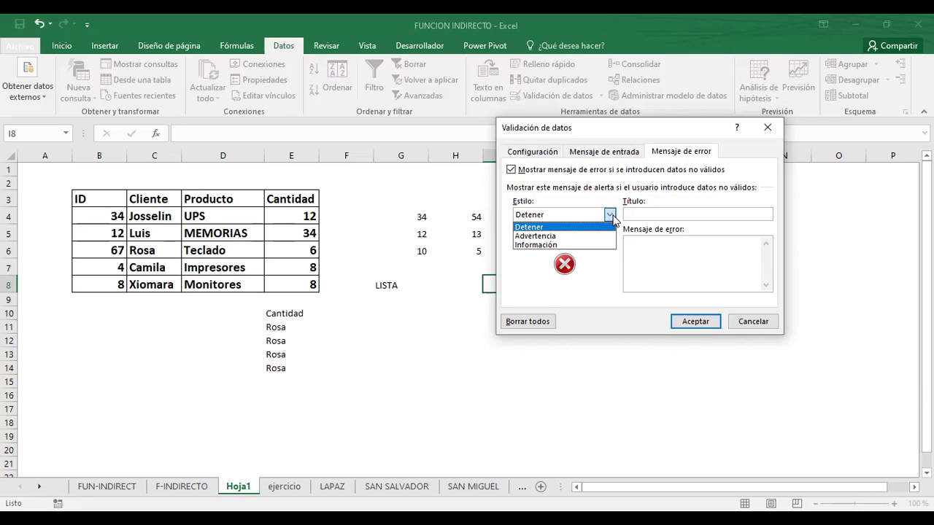
click(533, 151)
- Accept the list validation so I8 gets its product dropdown
click(694, 321)
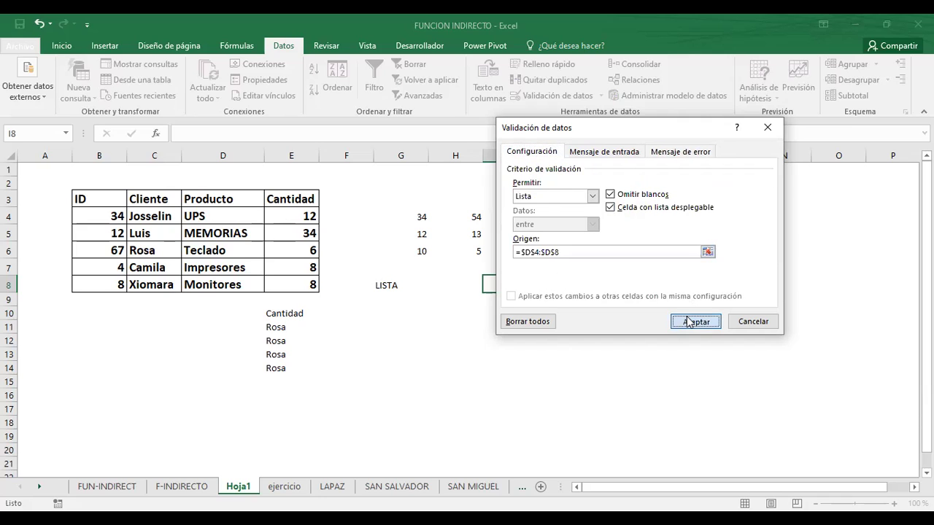
click(644, 287)
click(524, 288)
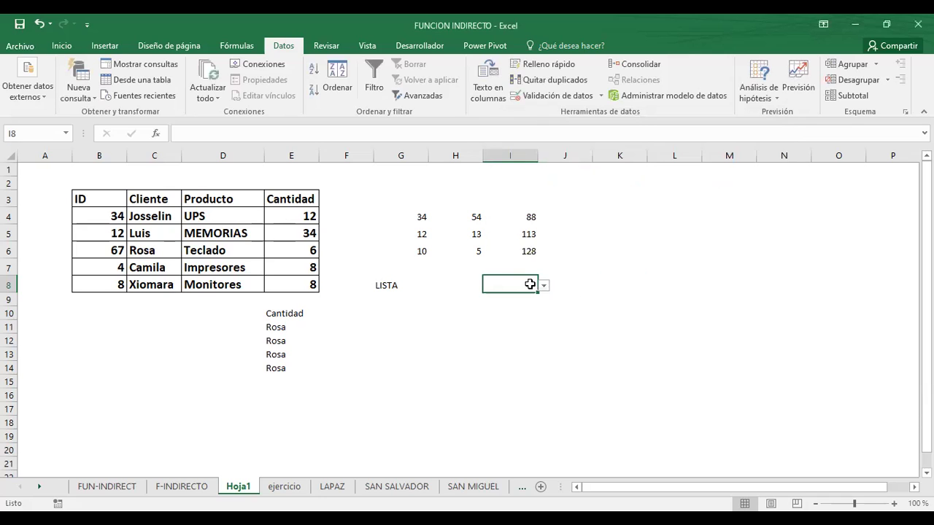
click(71, 48)
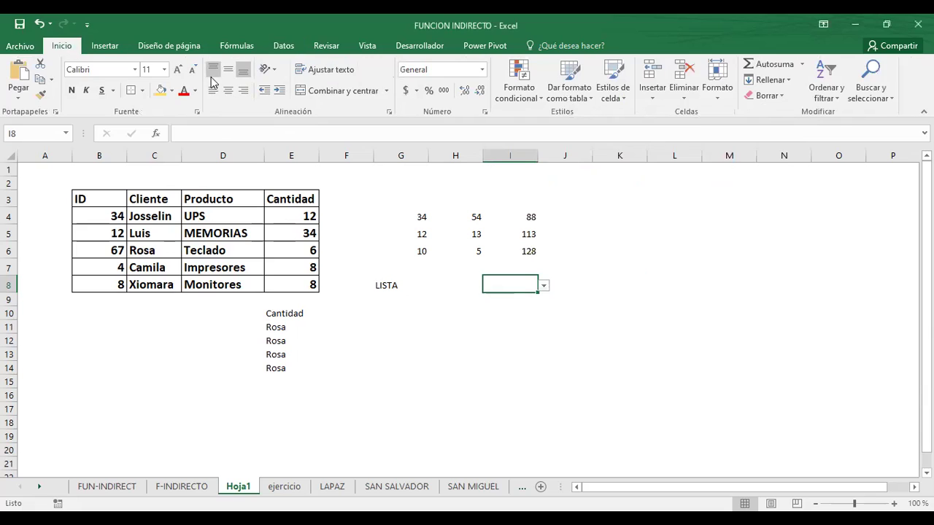
- Fill I8 yellow and pick MEMORIAS from its product dropdown
click(161, 90)
click(664, 249)
click(508, 283)
click(544, 286)
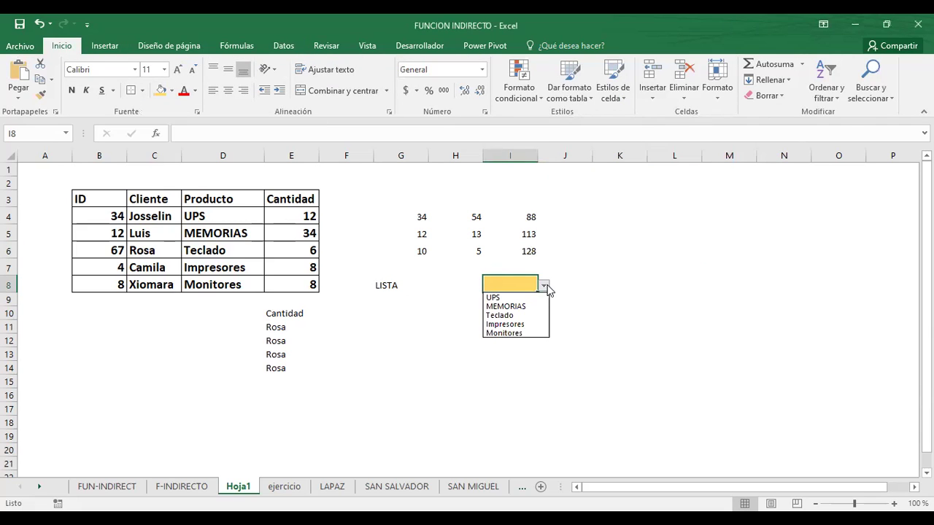
click(511, 306)
- Type the invalid value EREWERW into I8 and cancel the rejection warning
click(509, 313)
click(619, 284)
click(508, 286)
text(EREWERW)
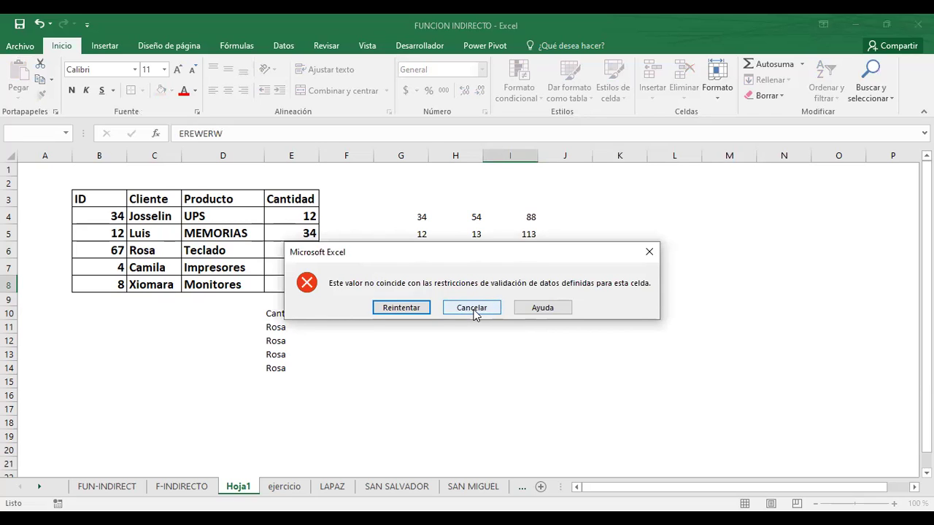
click(473, 309)
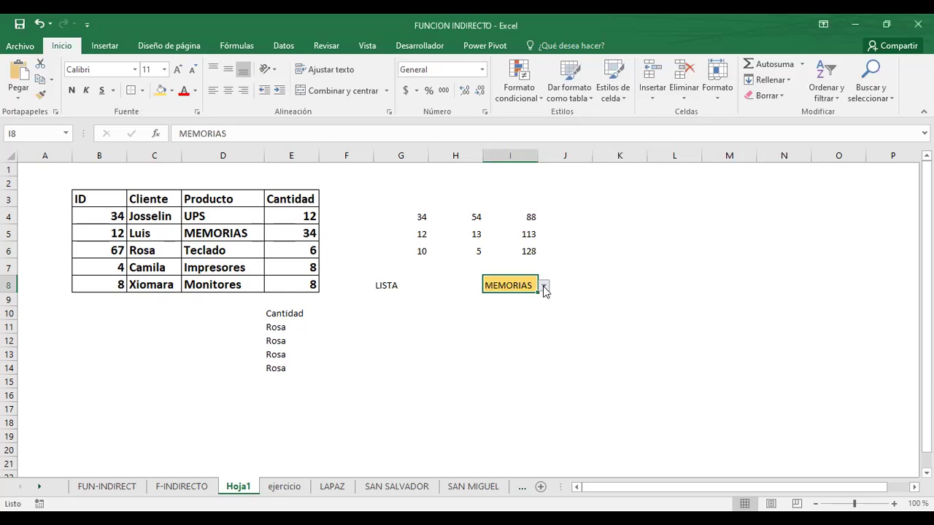
- Set I8 to Monitores from its dropdown and confirm the value
click(543, 288)
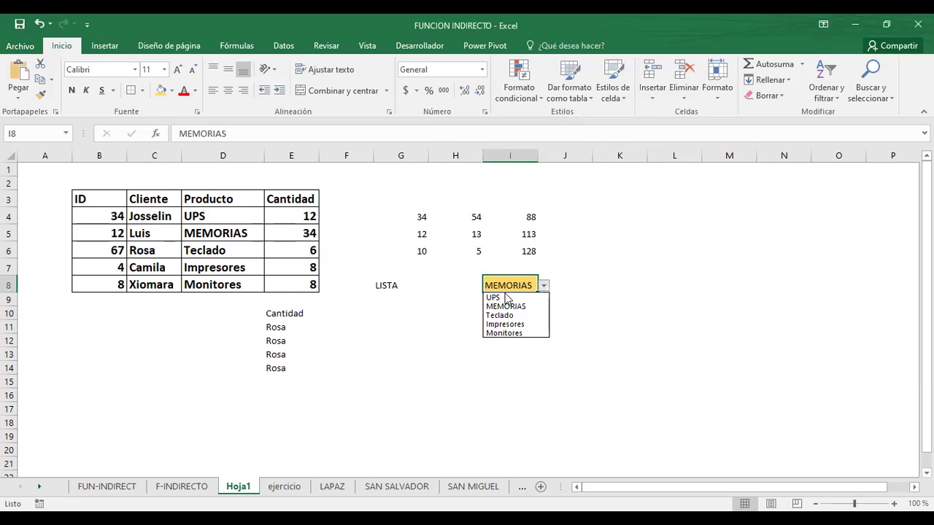
click(512, 333)
click(612, 268)
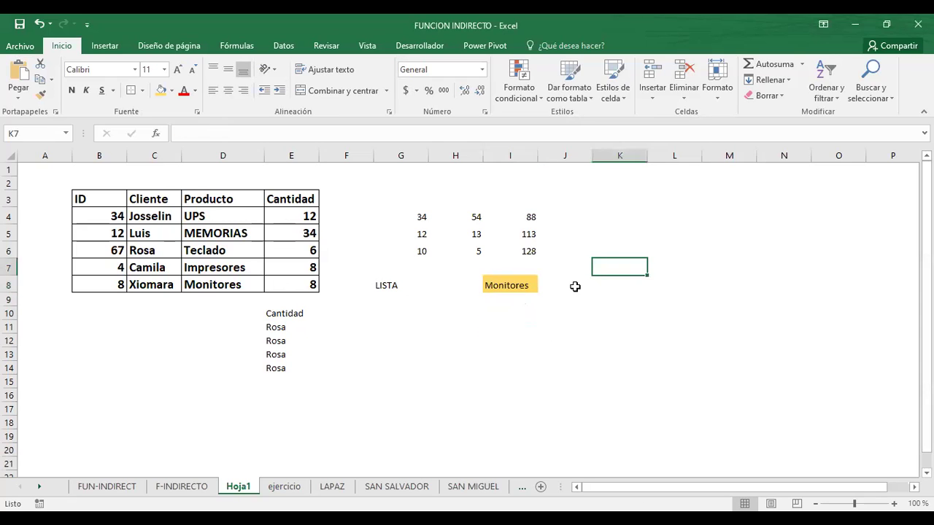
click(582, 283)
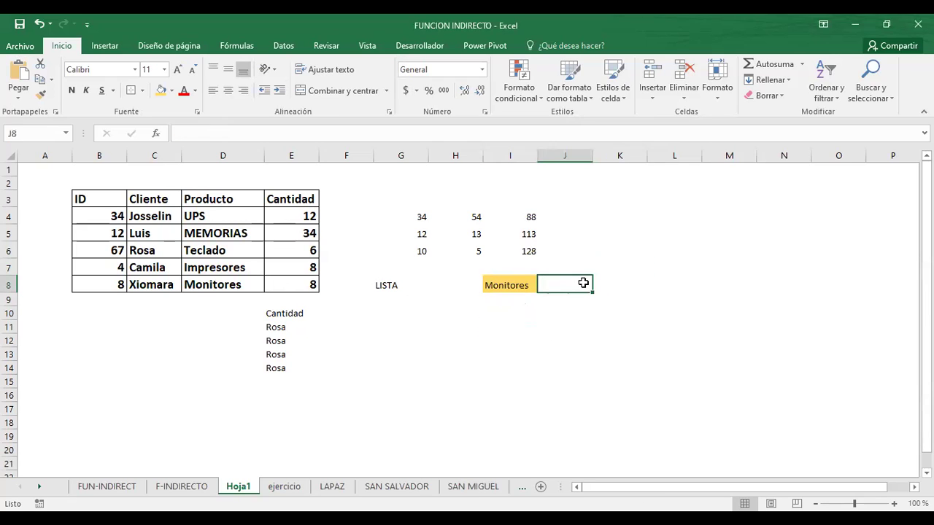
click(500, 280)
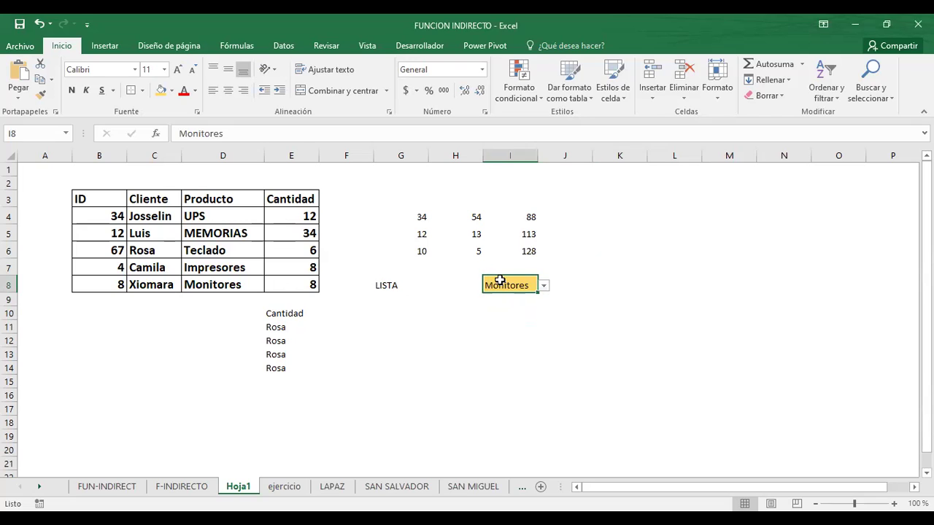
click(652, 286)
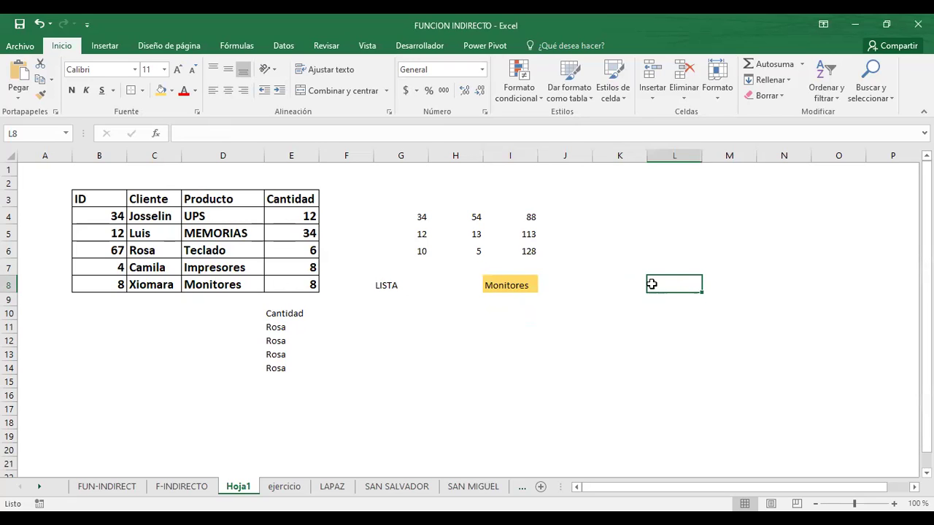
click(620, 286)
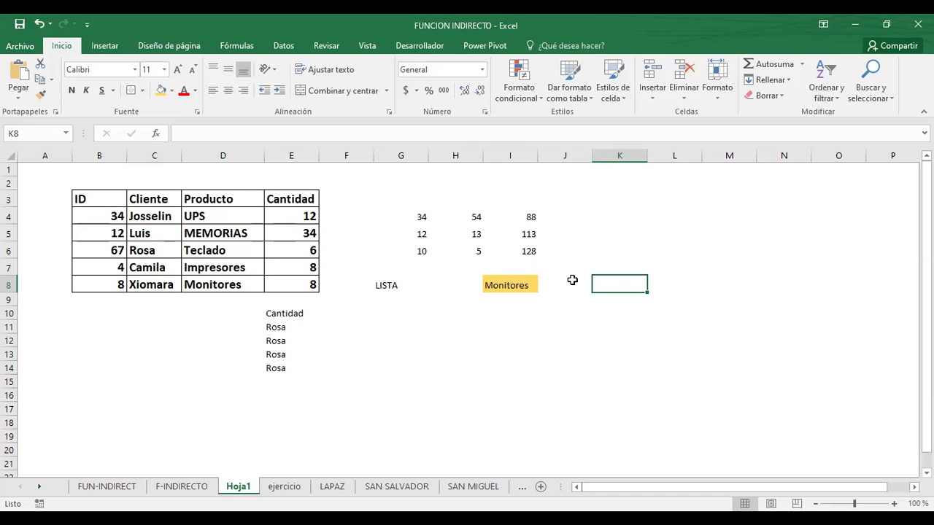
click(419, 217)
click(415, 261)
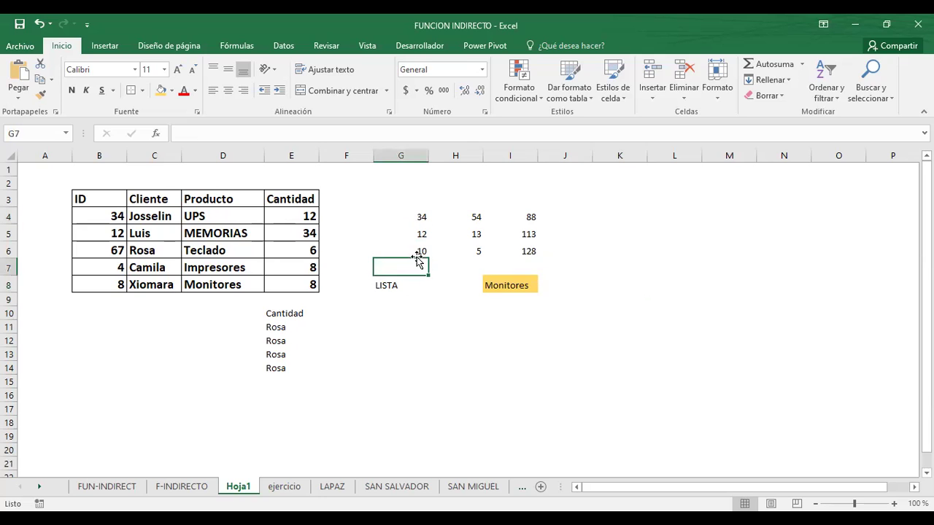
click(470, 250)
click(524, 251)
click(527, 233)
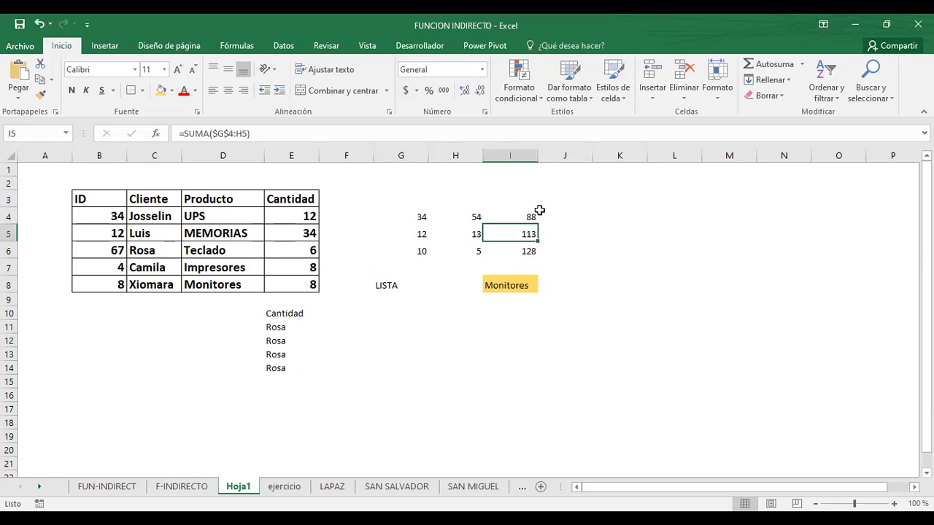
click(541, 212)
click(529, 238)
click(674, 273)
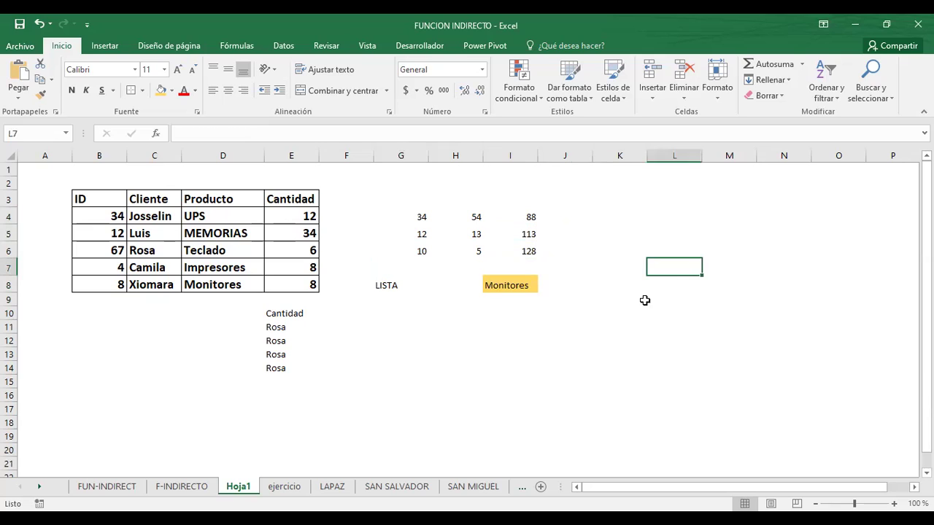
click(526, 283)
click(588, 285)
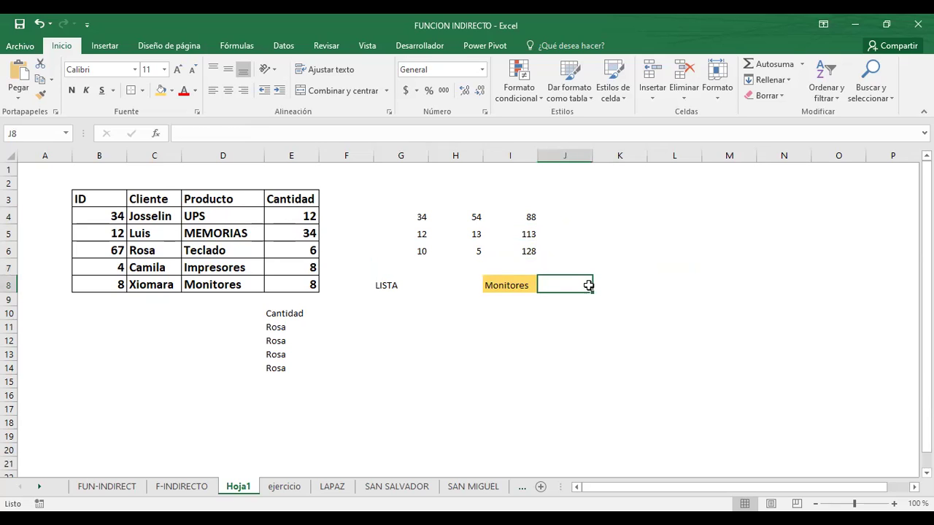
click(628, 291)
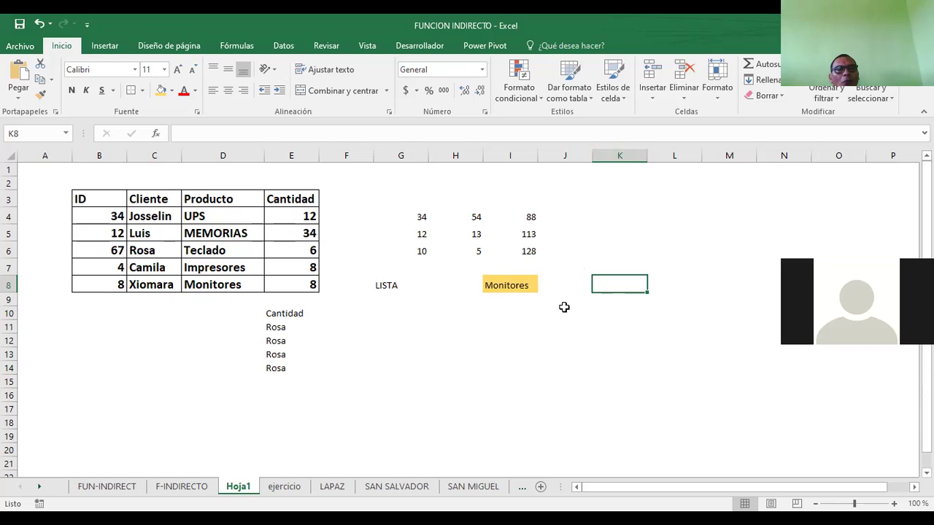
click(558, 278)
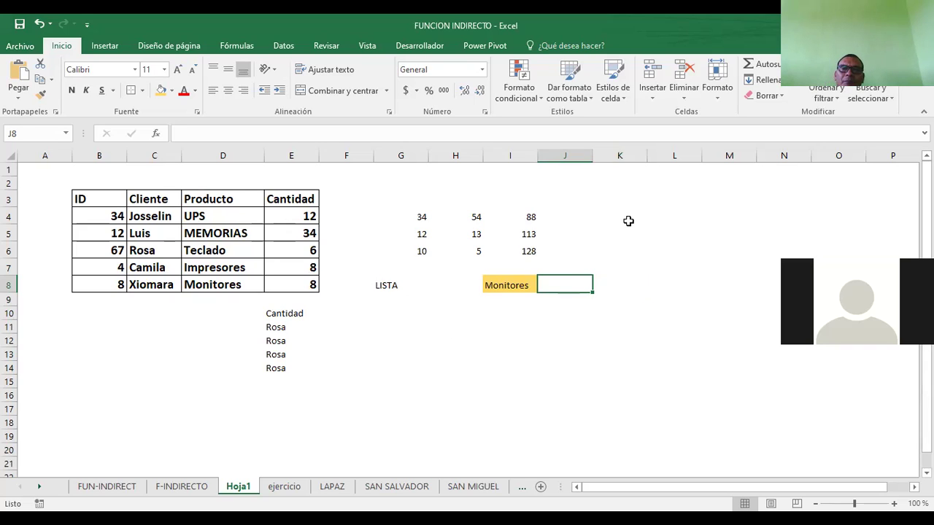
click(640, 255)
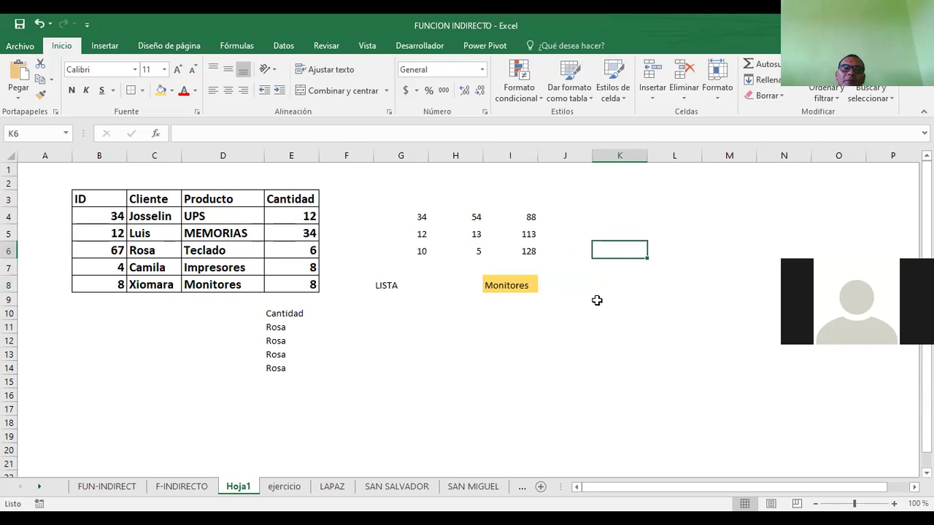
click(562, 291)
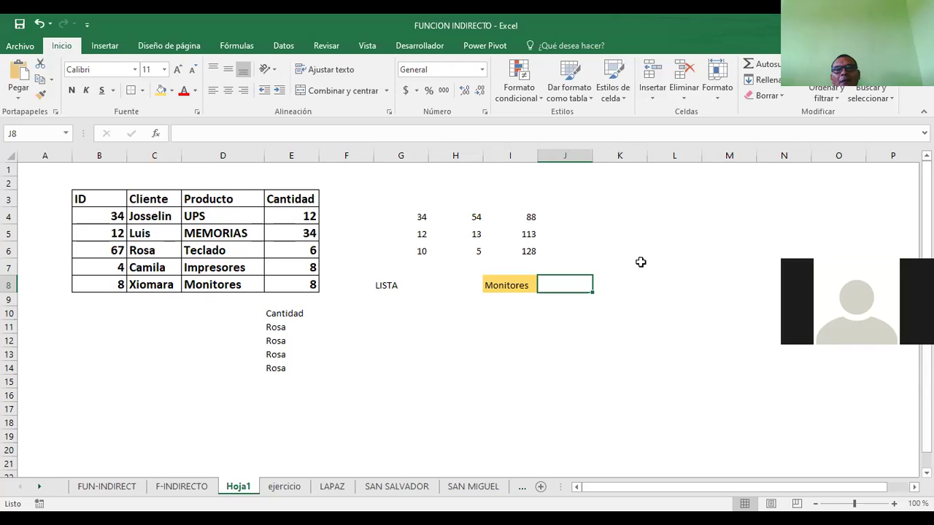
click(650, 230)
click(558, 281)
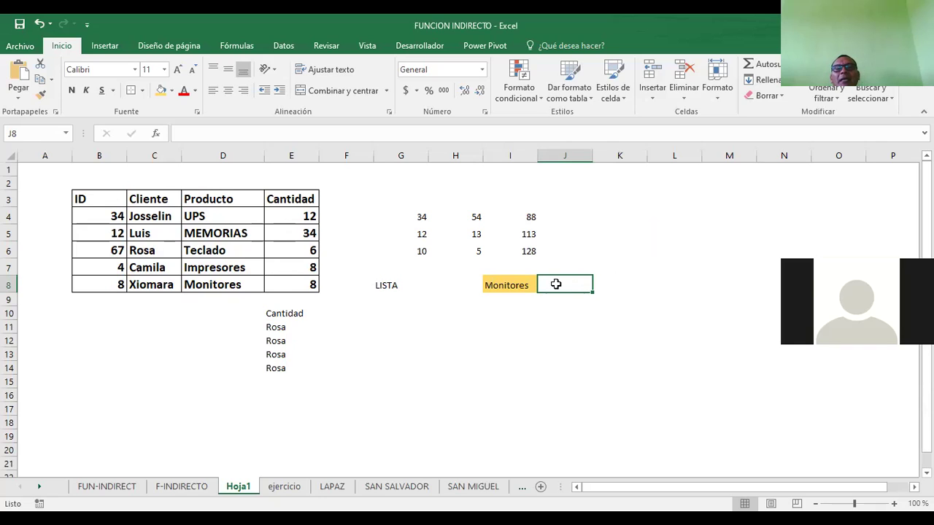
- Fill J8:K8 light green, then open and close the Borders list without changes
drag(555, 284, 595, 285)
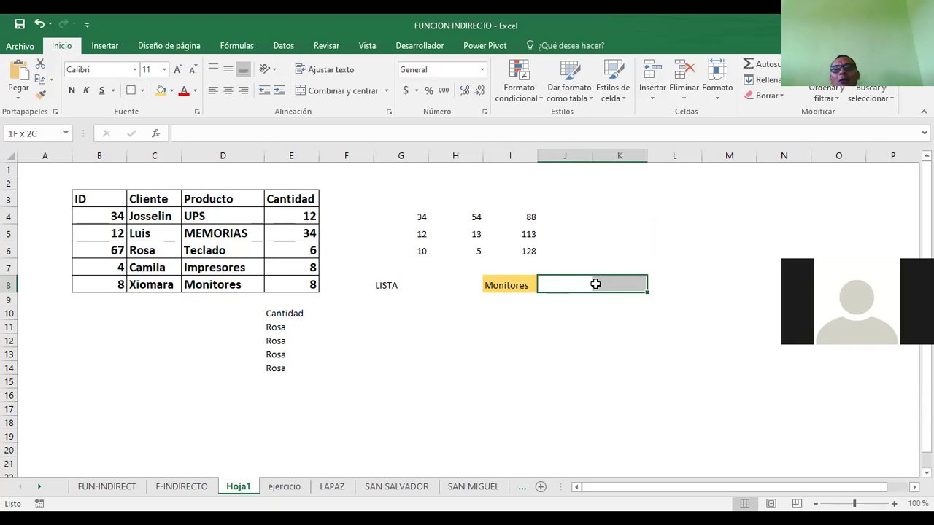
click(172, 90)
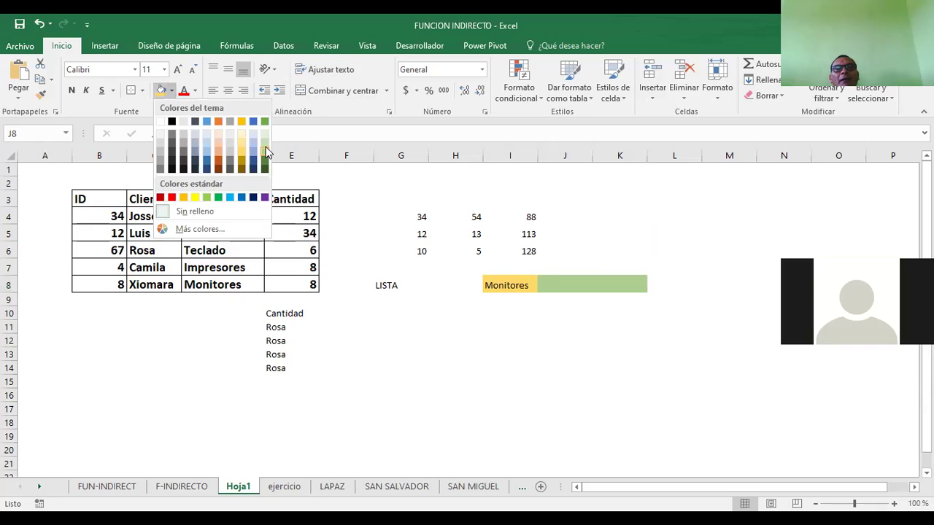
click(265, 148)
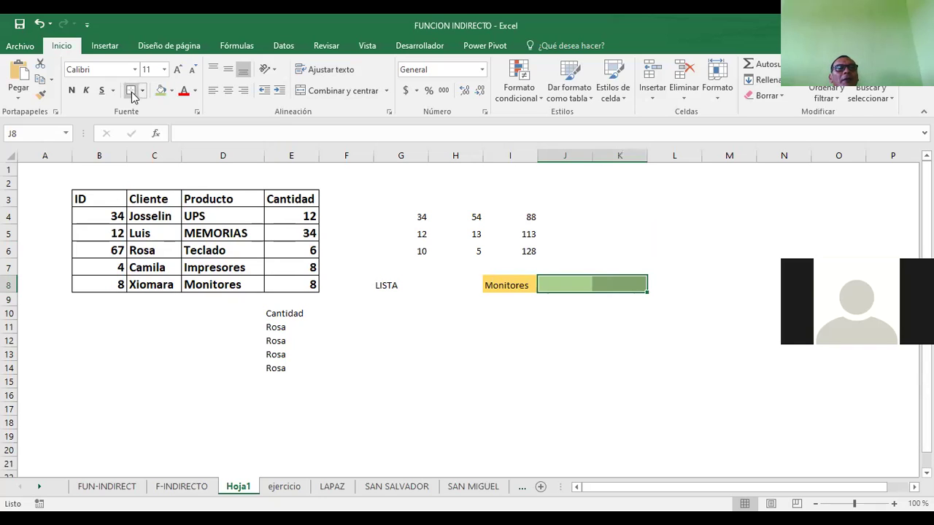
click(579, 208)
click(578, 283)
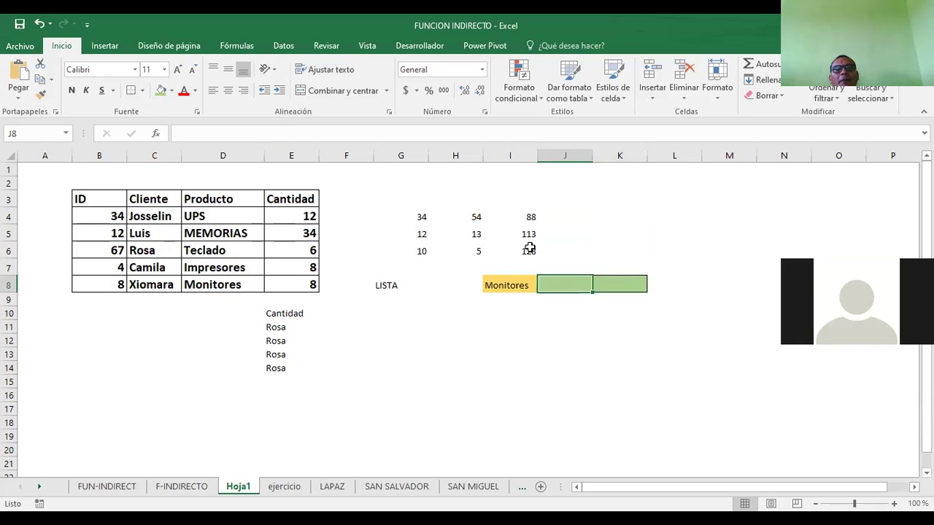
click(144, 97)
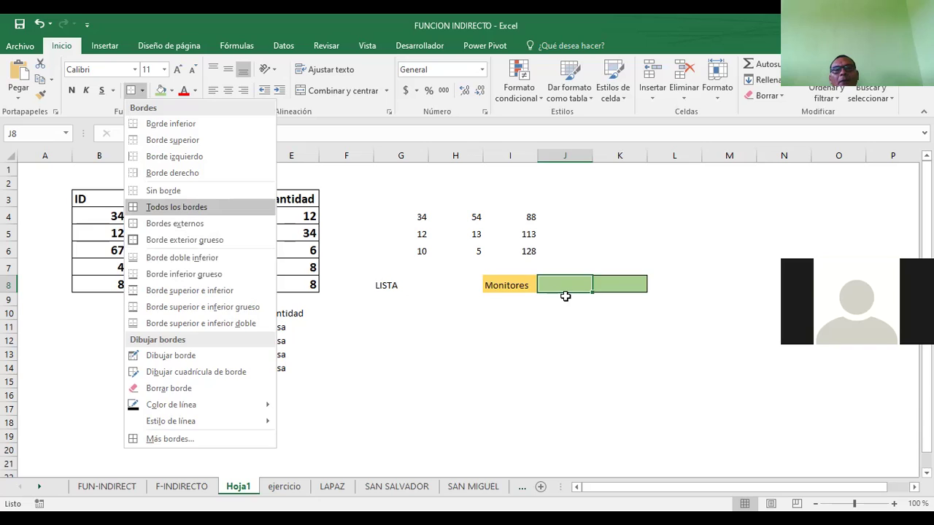
click(619, 233)
click(622, 288)
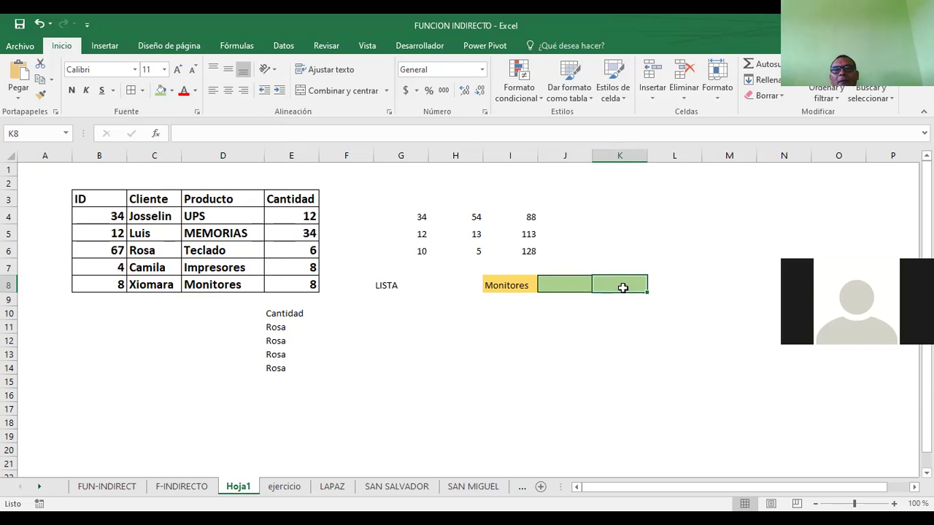
scroll(862, 460, down, 1)
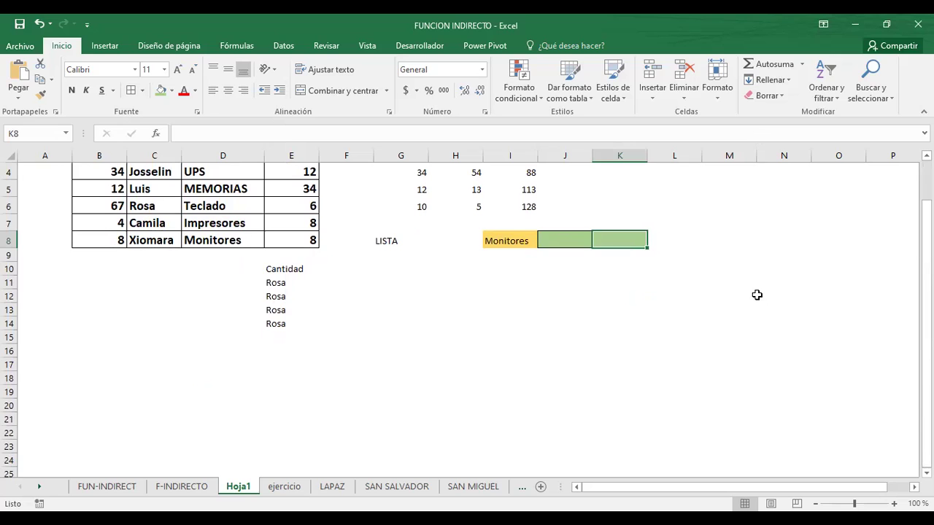
scroll(773, 232, up, 1)
scroll(773, 232, down, 2)
scroll(773, 232, up, 2)
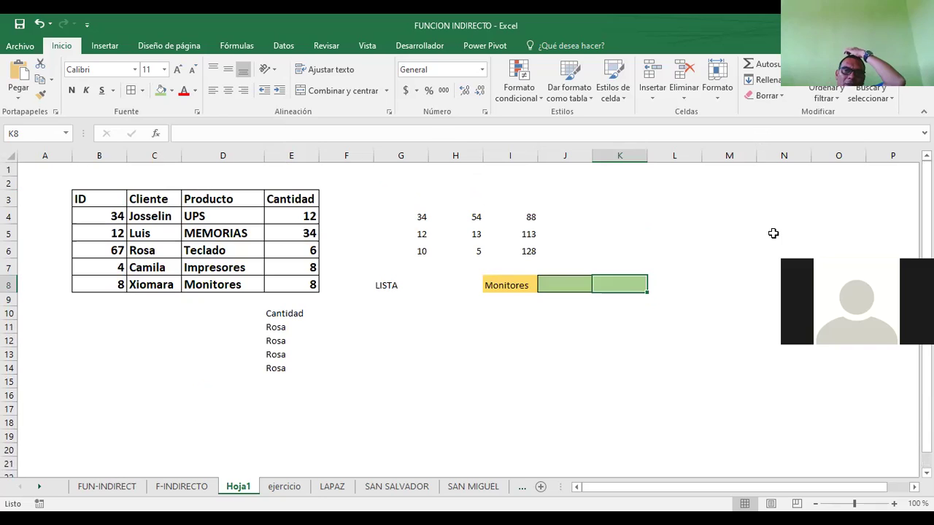
click(655, 248)
click(578, 291)
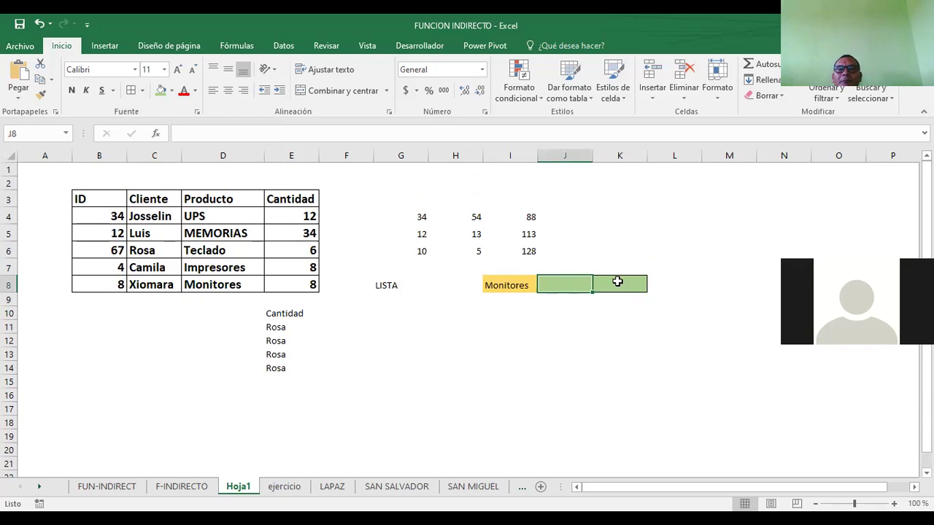
click(581, 230)
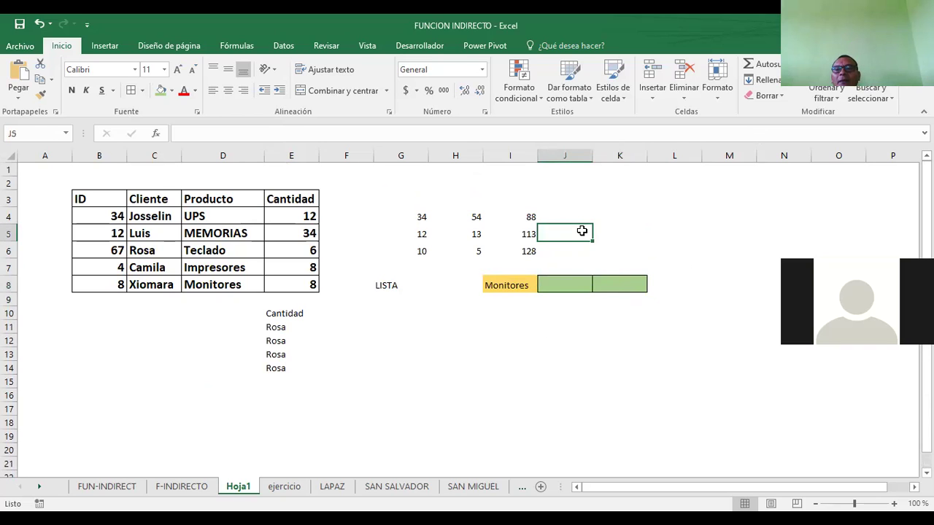
click(617, 278)
click(621, 198)
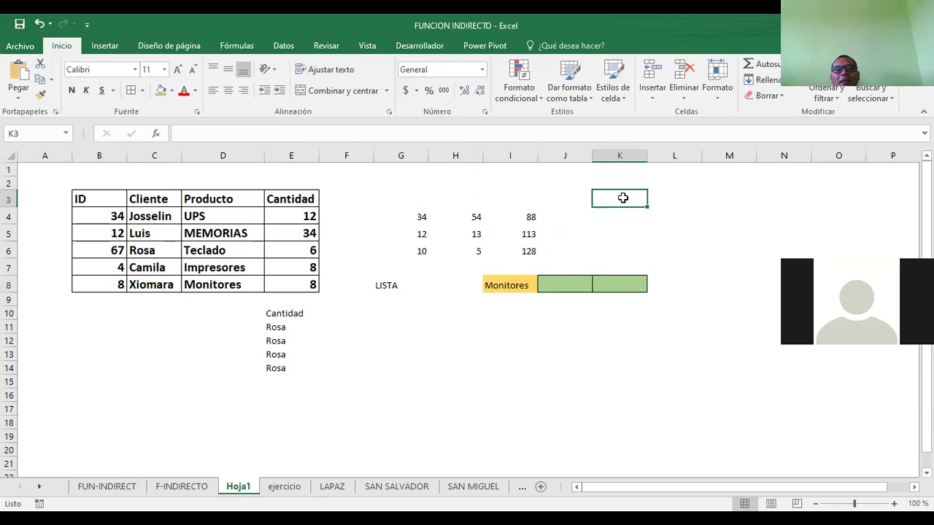
click(648, 238)
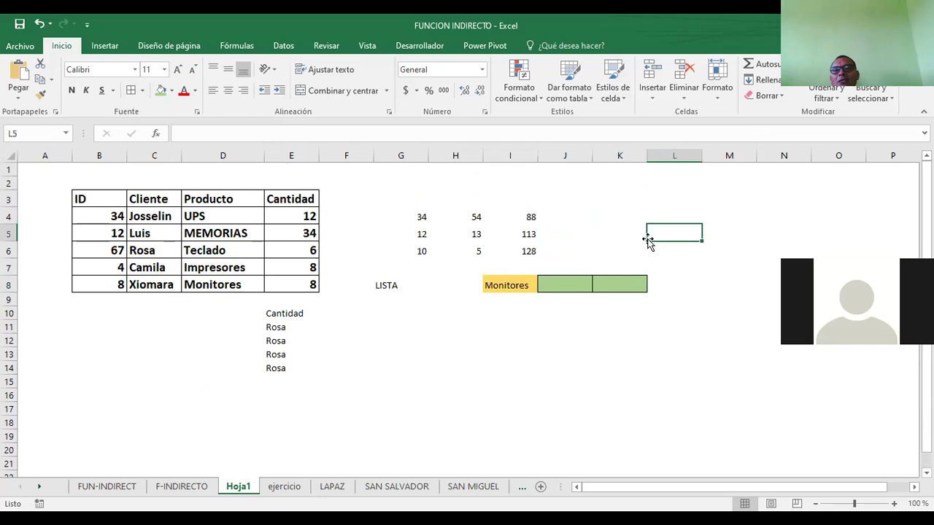
click(617, 295)
click(618, 287)
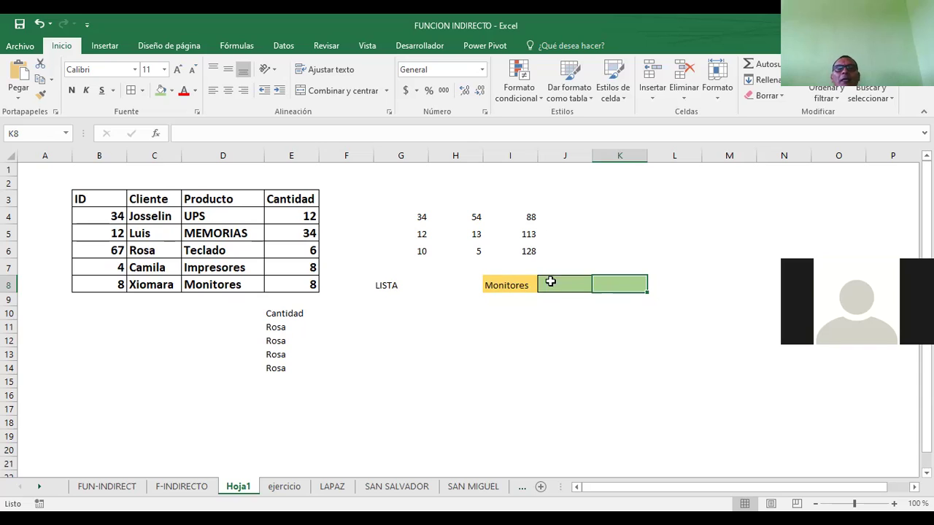
click(489, 288)
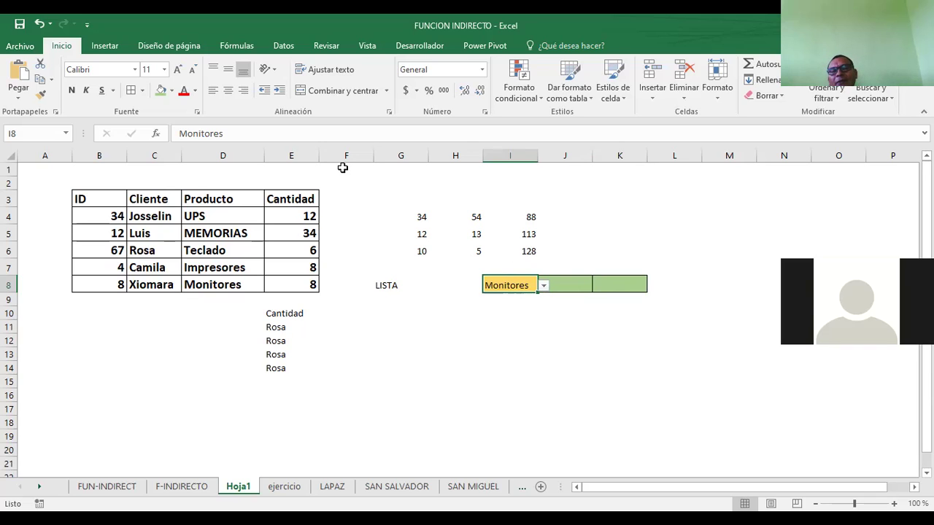
click(690, 212)
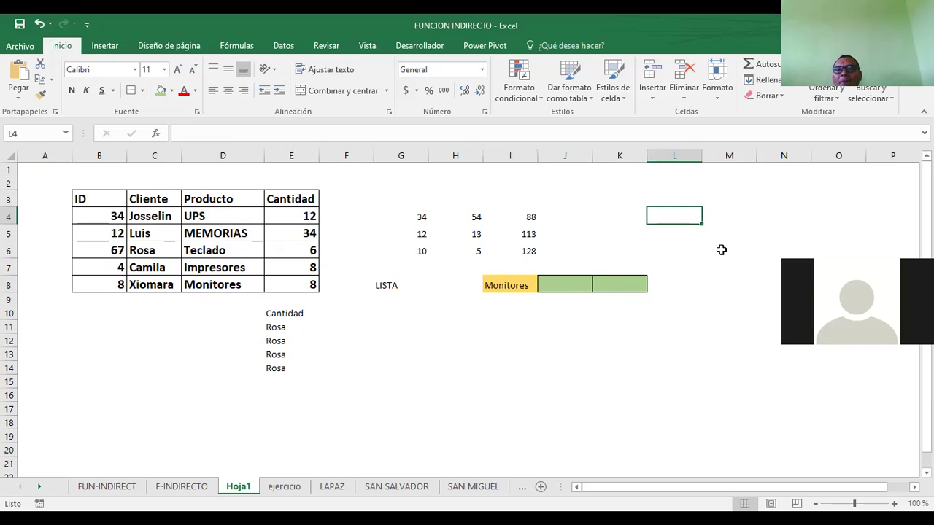
click(622, 248)
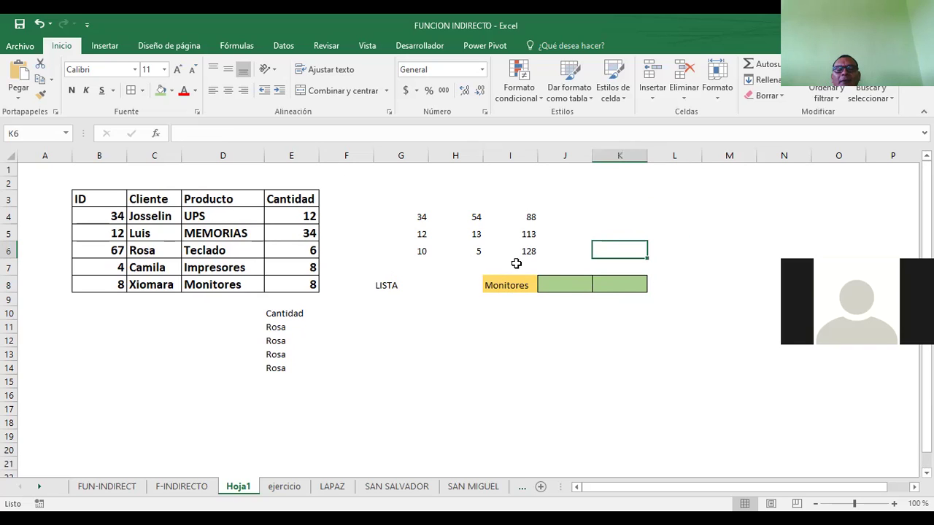
- Apply Todos los bordes to the block I8:K11
drag(484, 288, 609, 325)
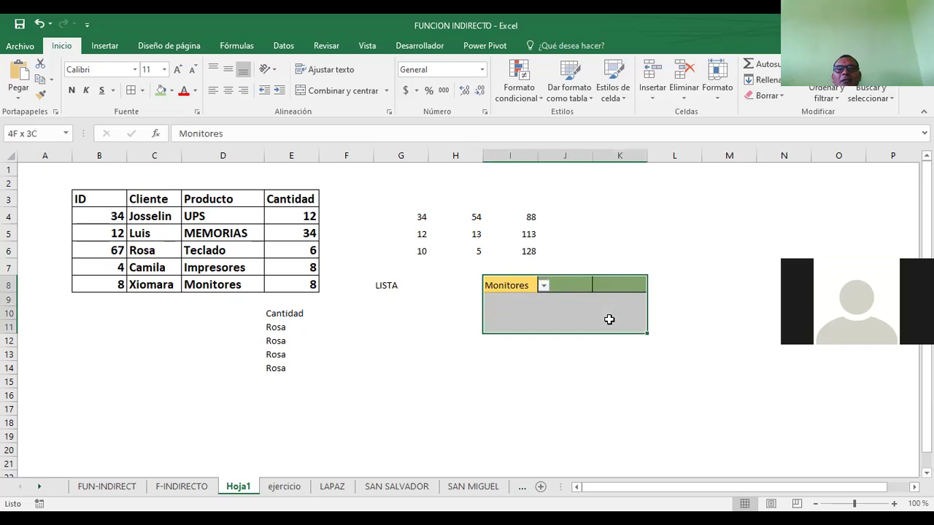
click(139, 86)
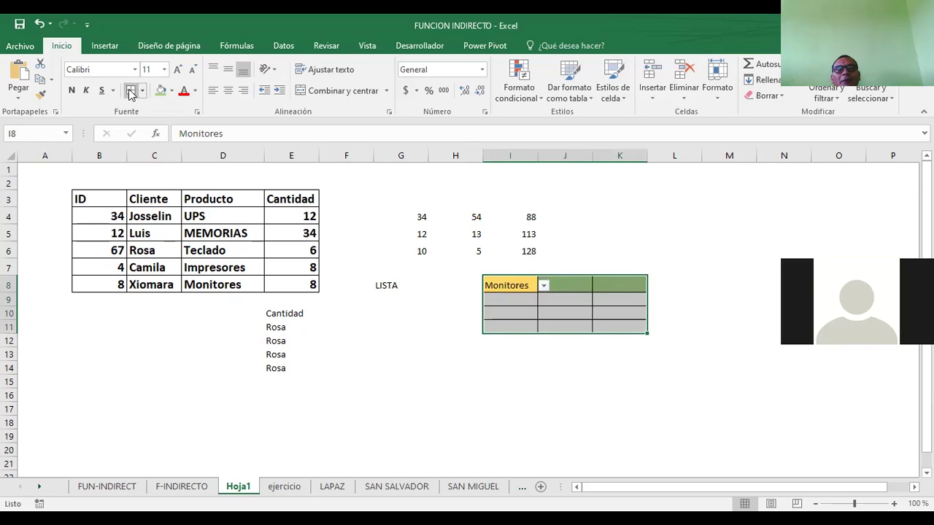
click(616, 228)
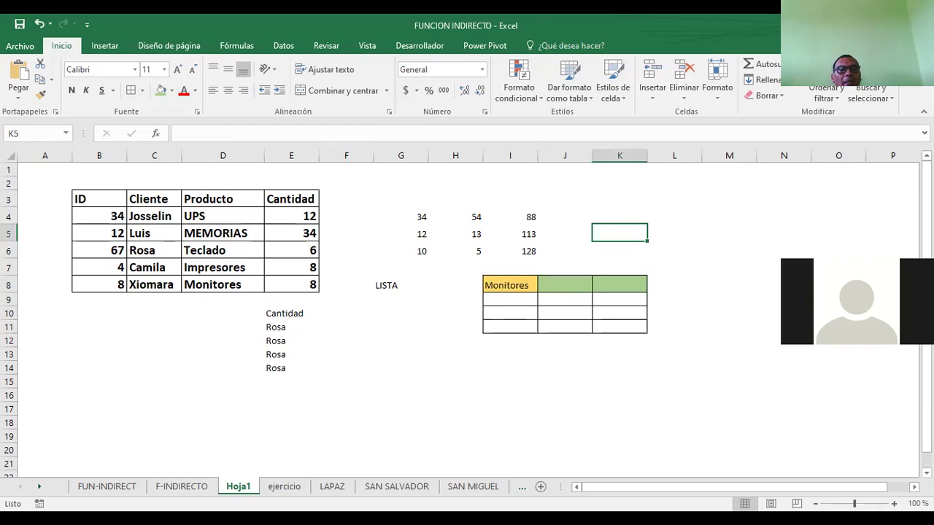
click(99, 354)
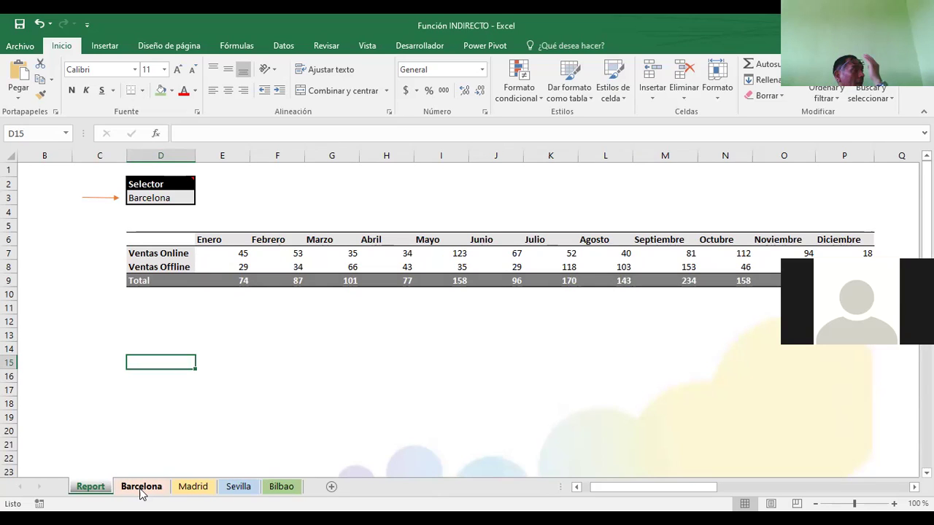
- Browse the Madrid, Sevilla and Bilbao sheets, checking Bilbao's title and Ventas labels
click(187, 488)
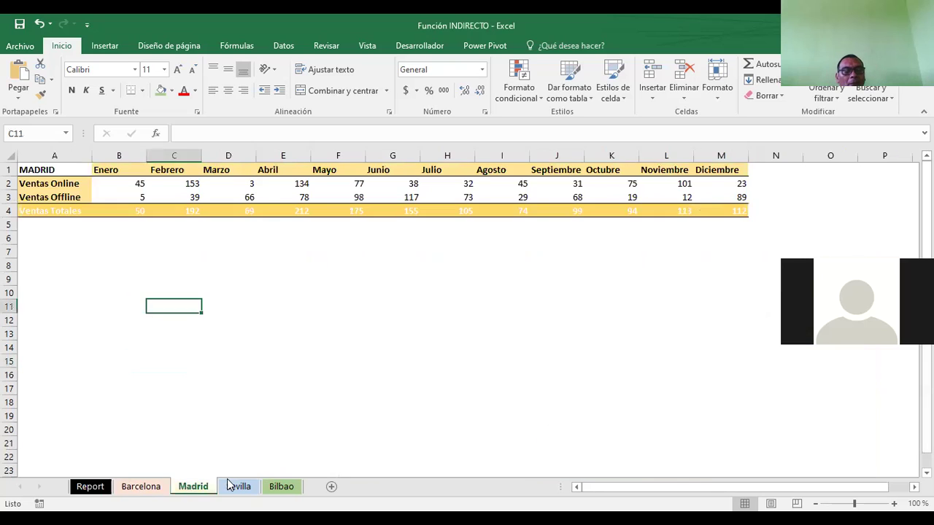
click(241, 486)
click(283, 486)
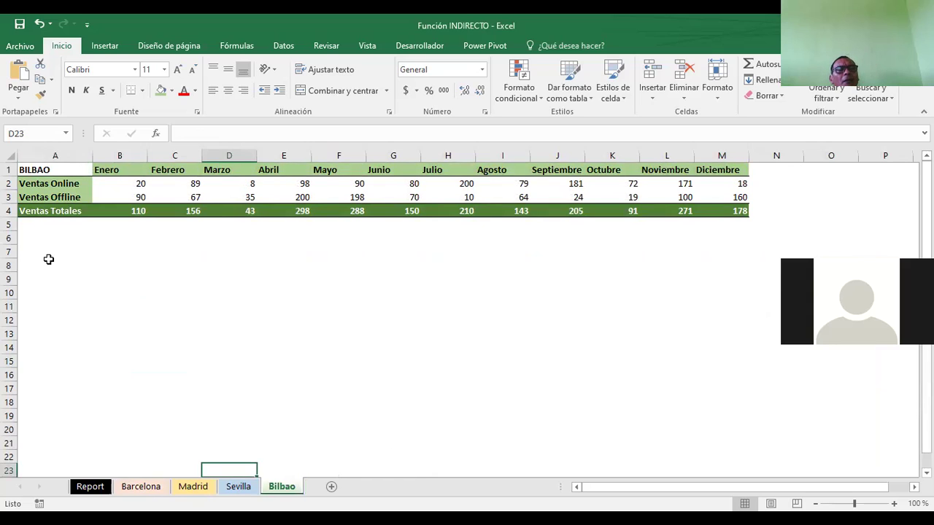
click(40, 170)
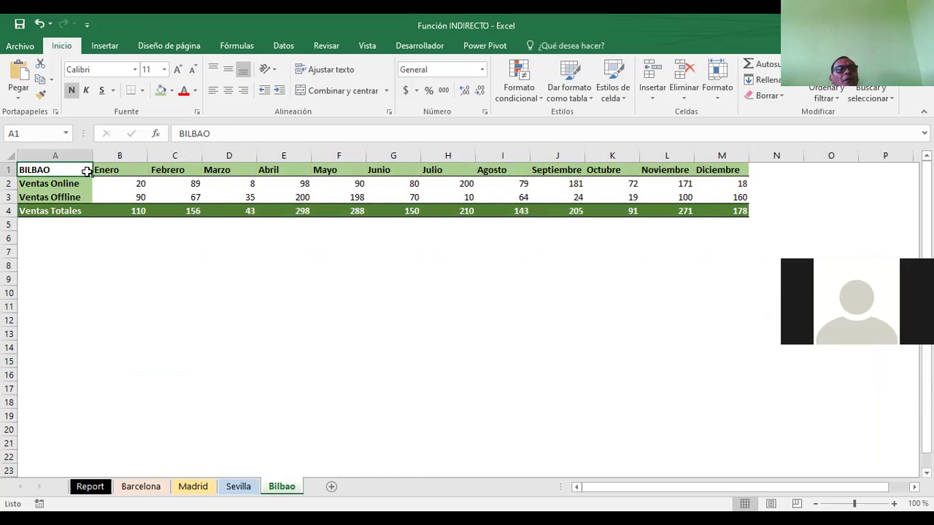
click(63, 186)
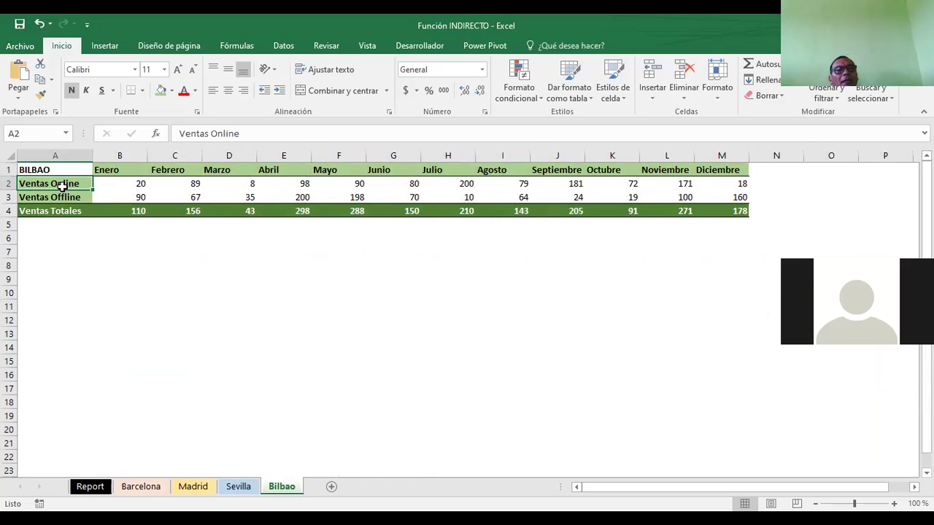
click(53, 197)
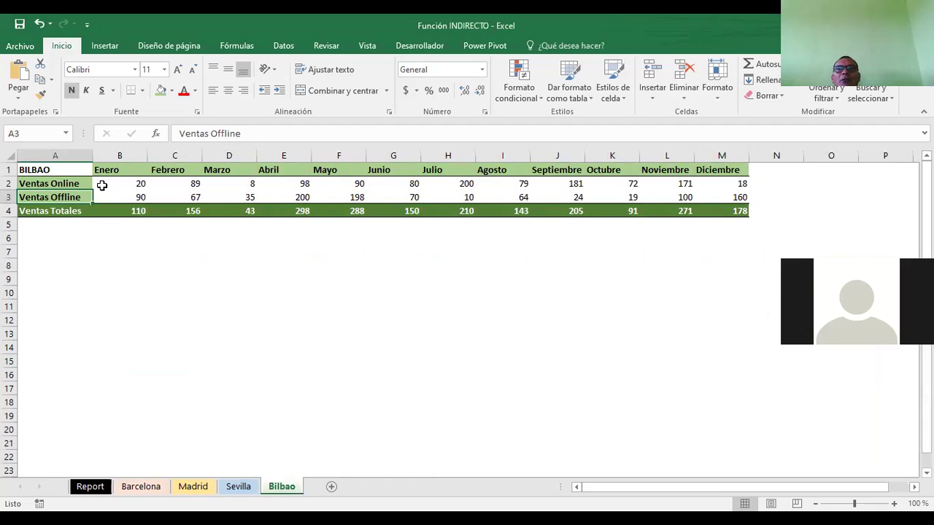
click(34, 170)
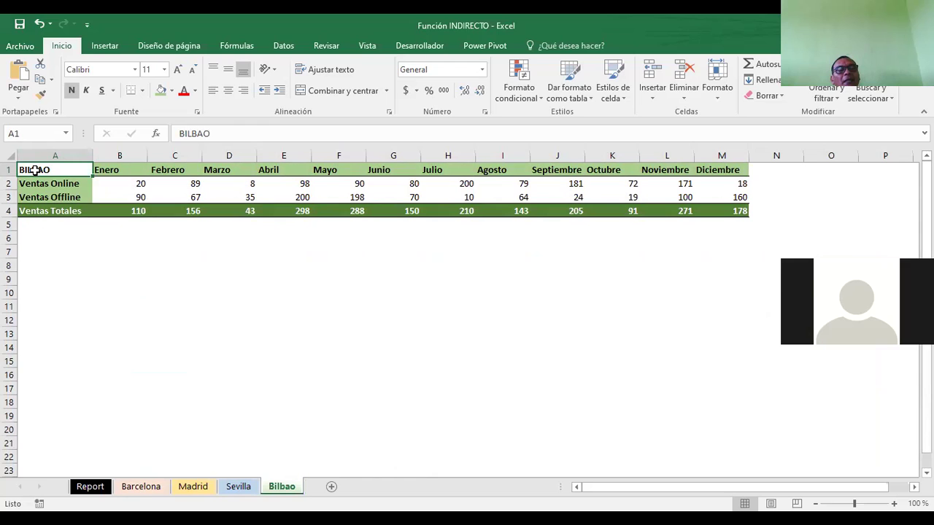
click(243, 490)
- Go to the Report sheet and set the Selector dropdown to Sevilla
click(196, 496)
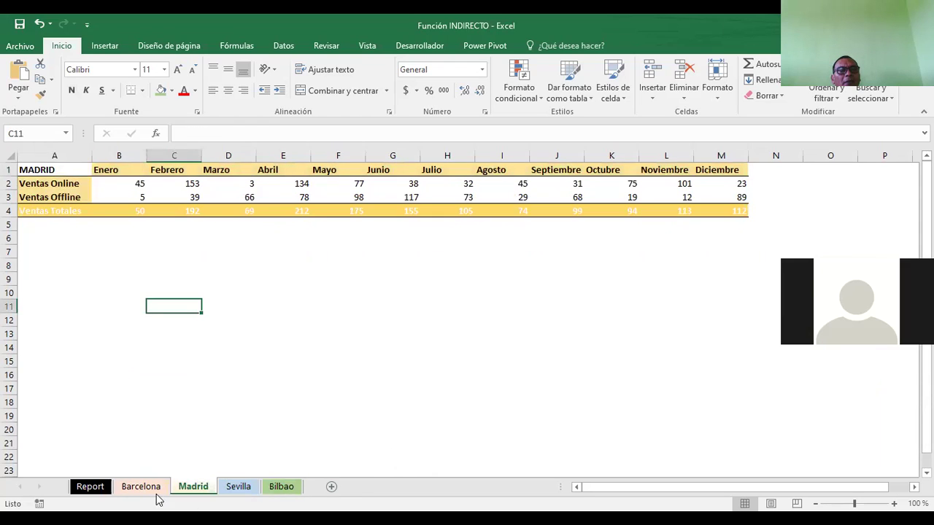
click(156, 488)
click(93, 489)
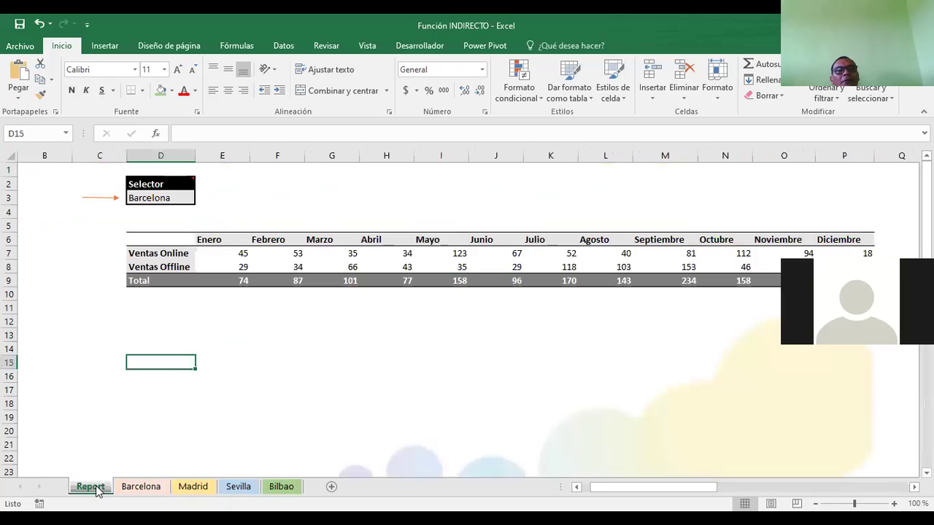
click(267, 184)
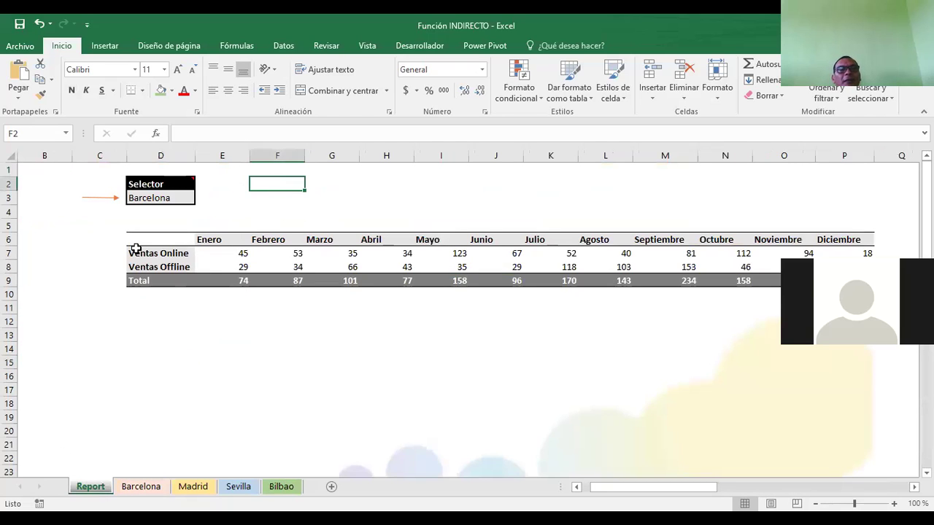
click(156, 197)
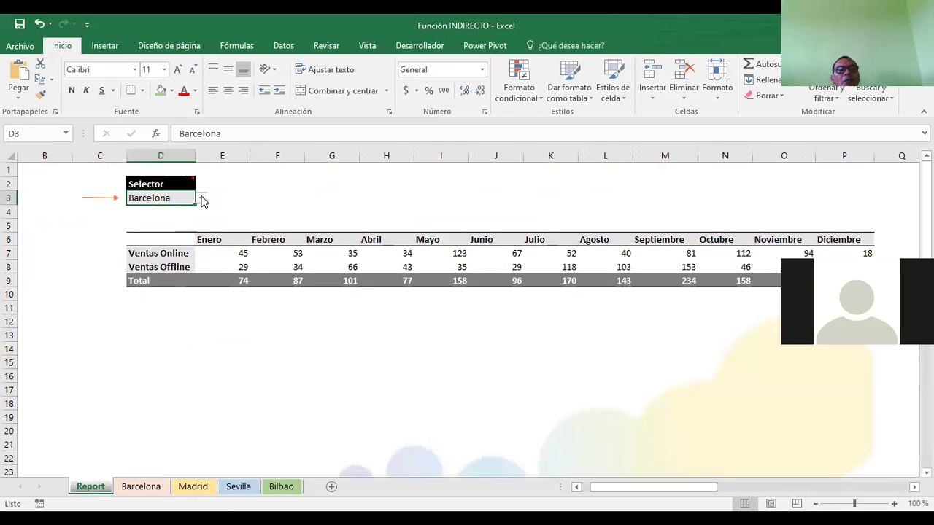
click(202, 200)
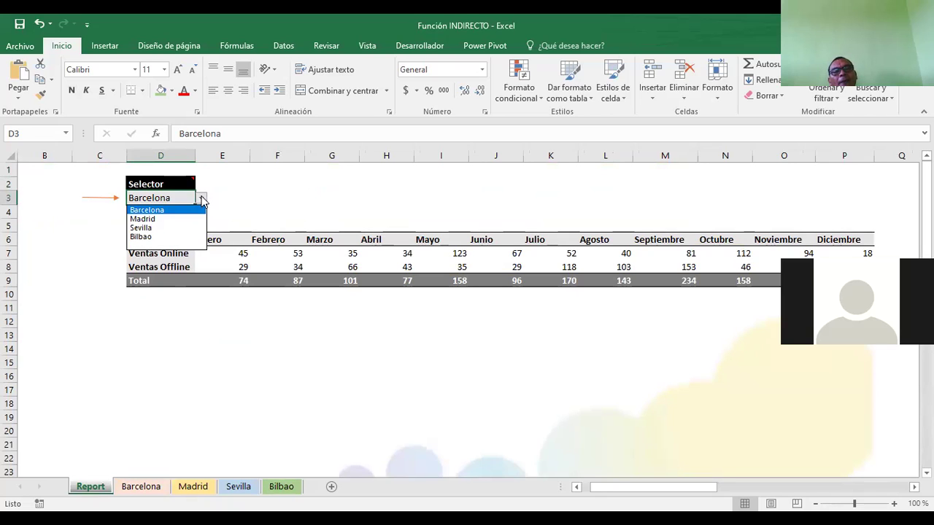
click(154, 228)
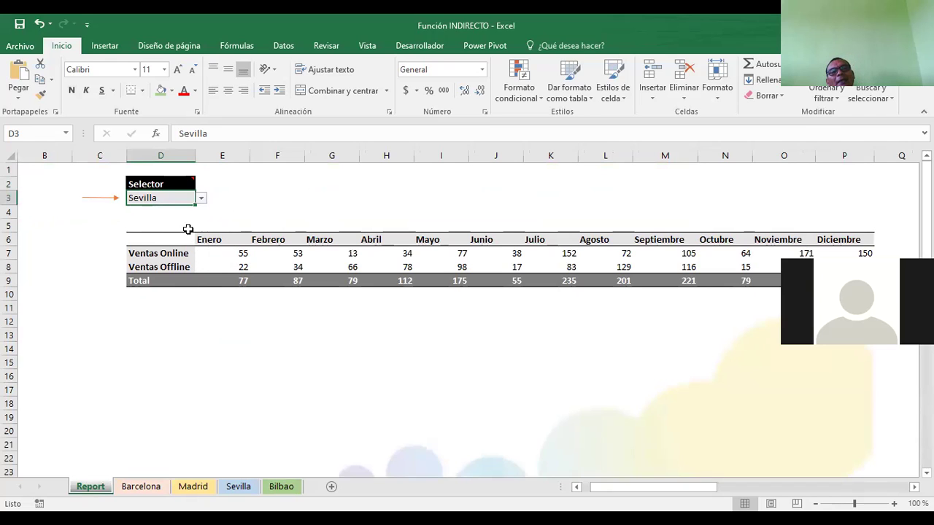
- Inspect the INDIRECTO formulas behind January and February online and offline sales
click(212, 266)
click(225, 248)
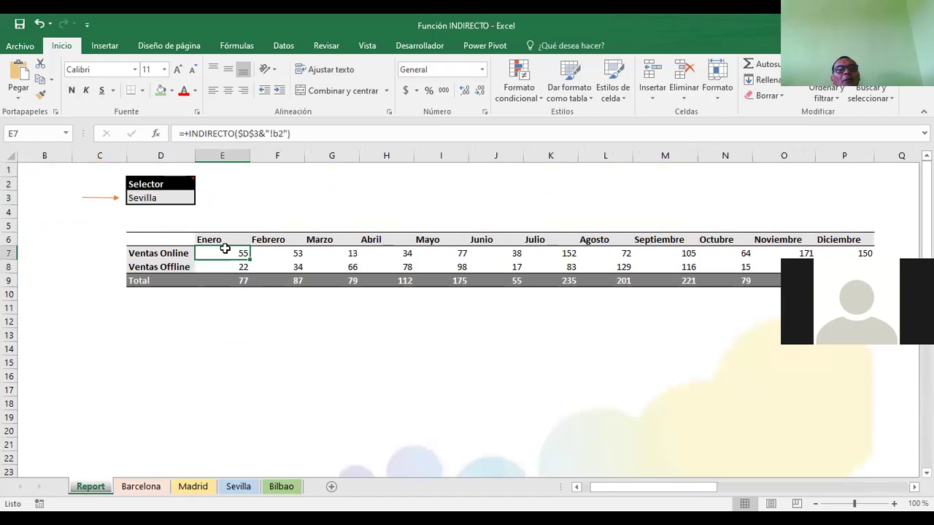
click(287, 248)
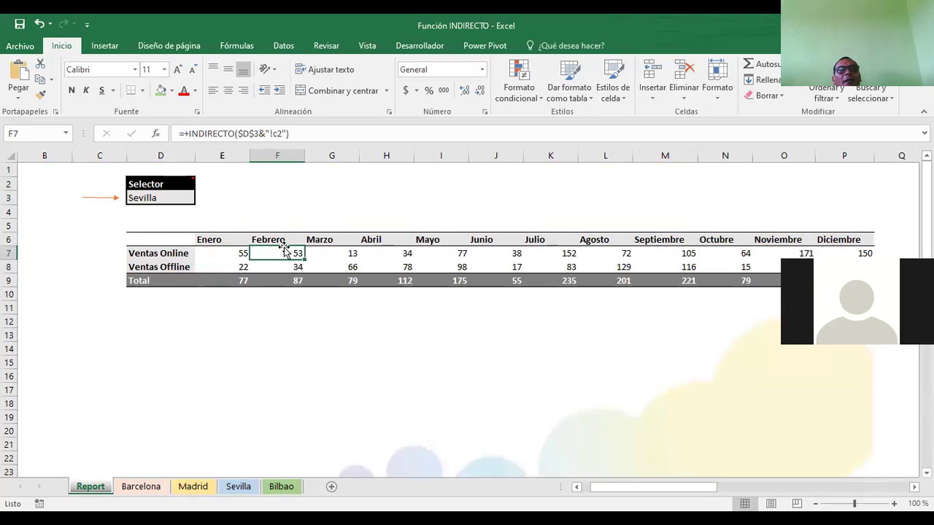
click(203, 253)
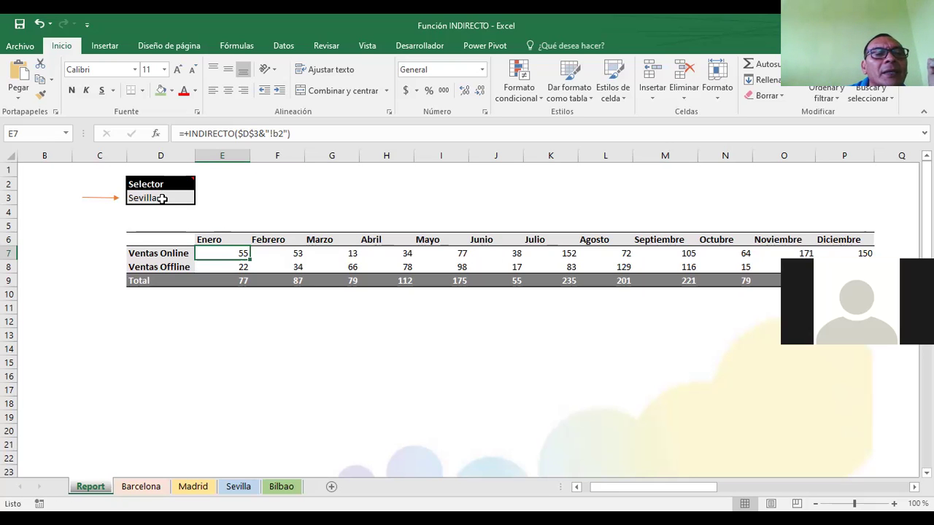
click(162, 198)
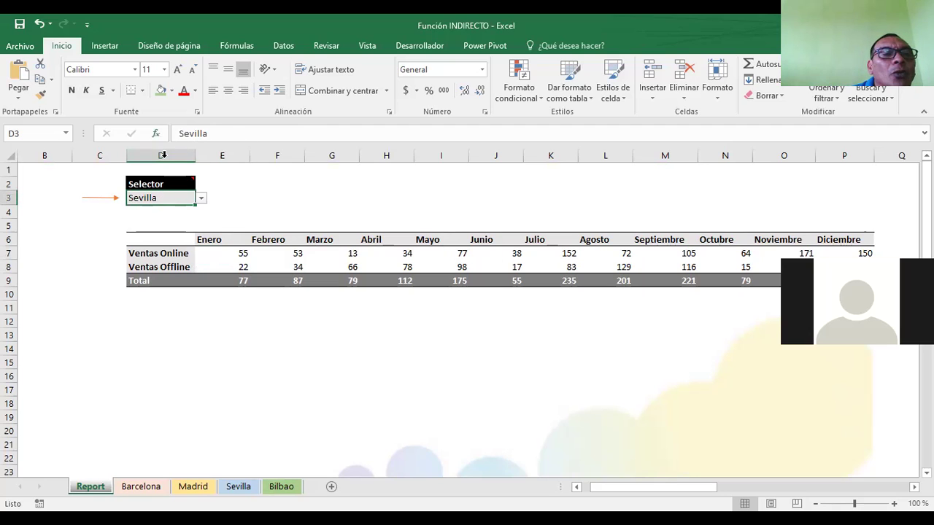
- Pick Bilbao in the Report's Selector so January shows 20 online, 90 offline, 110 total
click(201, 199)
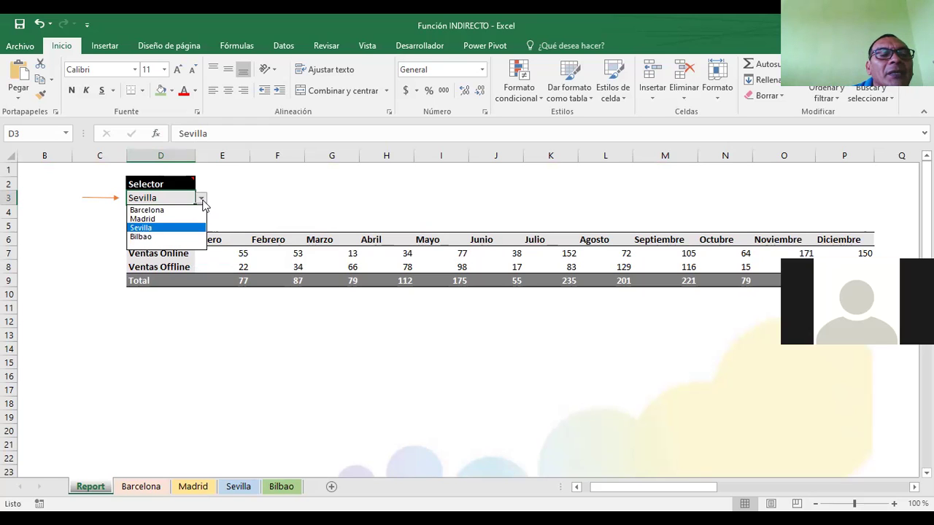
click(161, 236)
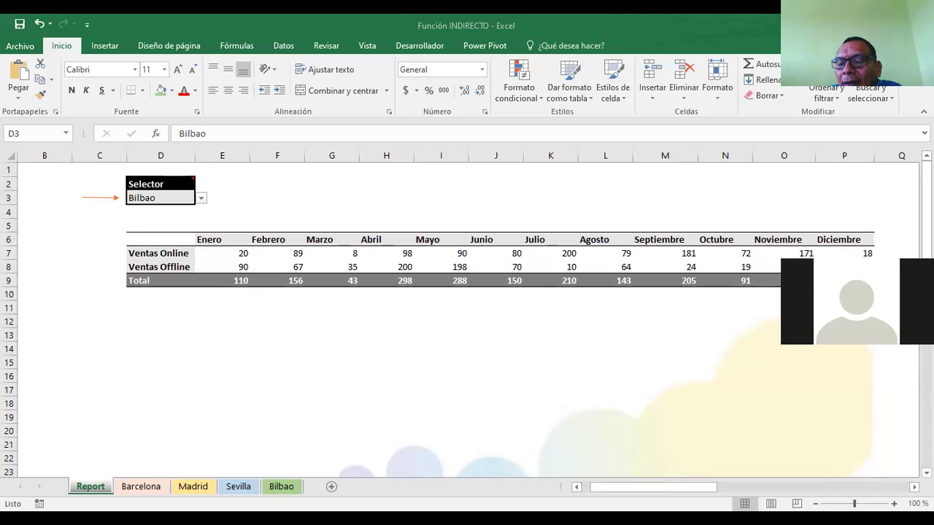
key(alt+Tab)
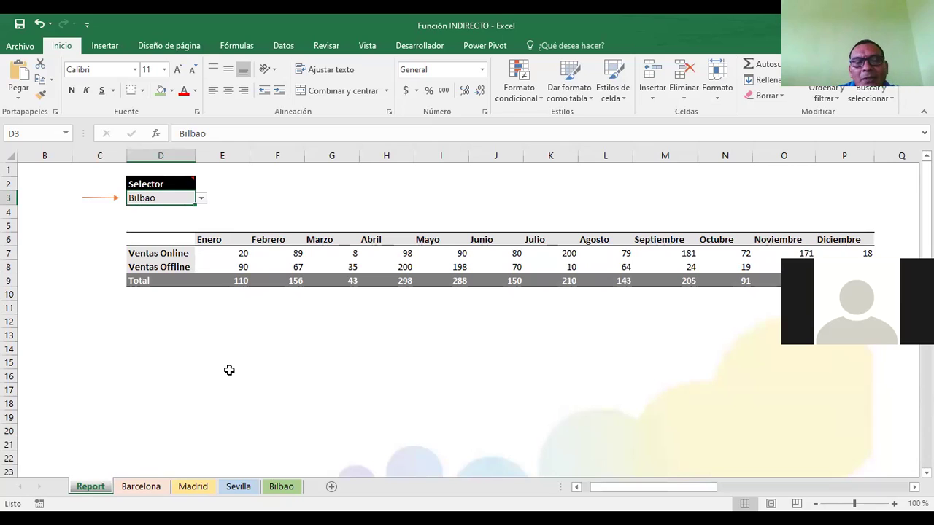
key(alt+Tab)
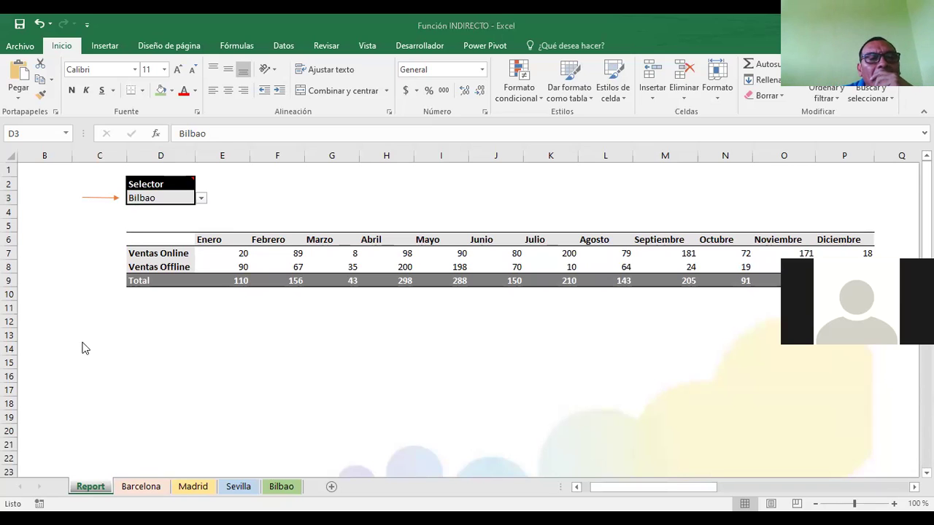
key(alt+Tab)
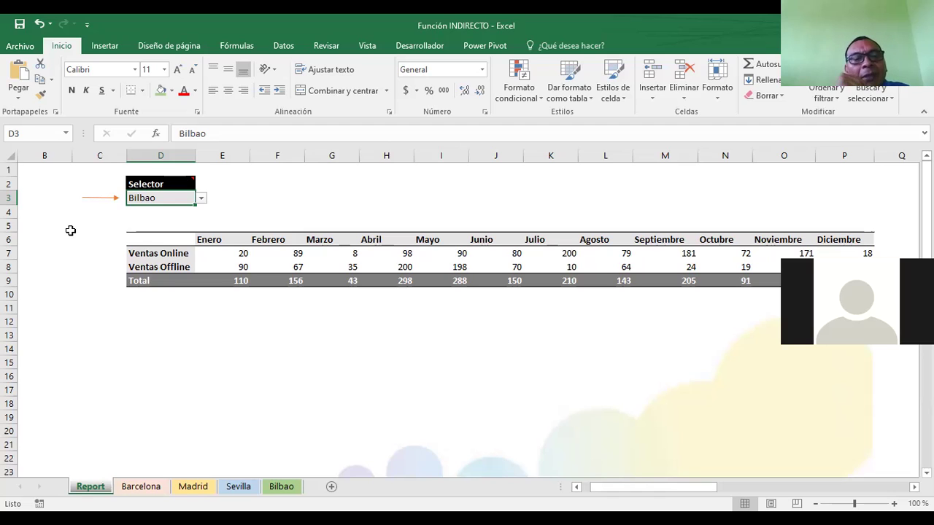
- Flip through the Barcelona, Madrid, Sevilla and Bilbao sheets, then return to the Report
click(140, 487)
click(198, 488)
click(239, 488)
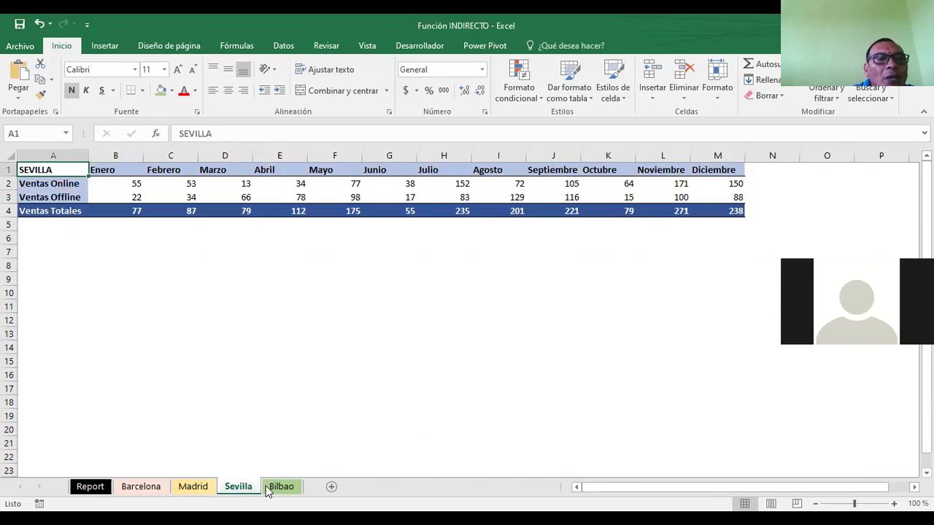
click(280, 487)
click(137, 488)
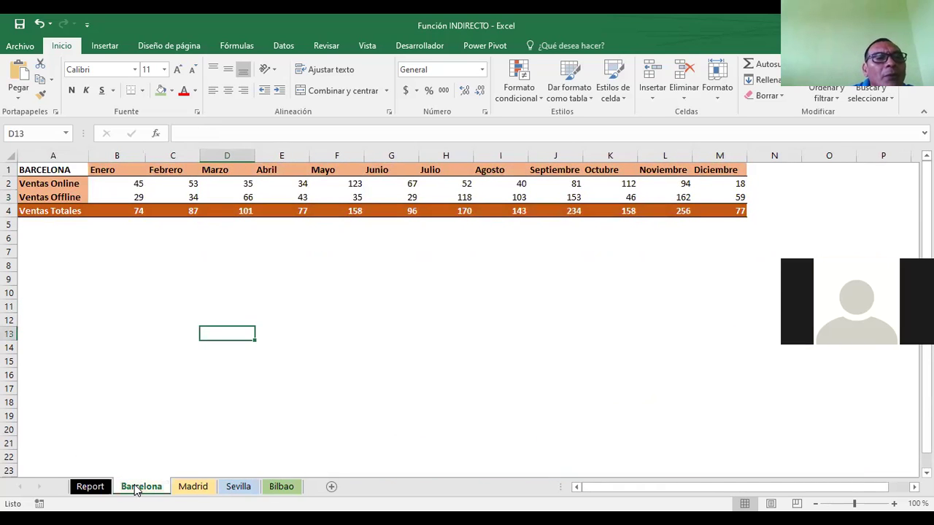
click(191, 488)
click(240, 487)
click(283, 487)
click(240, 487)
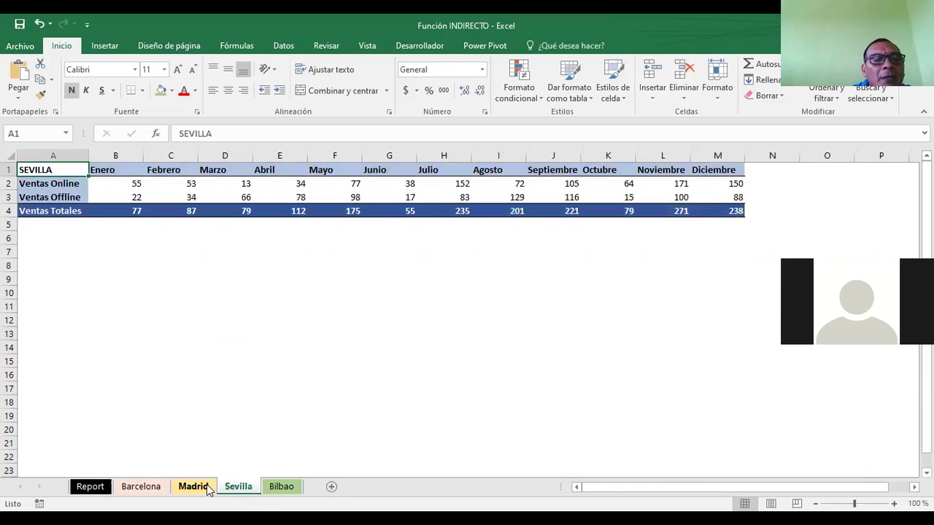
click(194, 488)
click(141, 488)
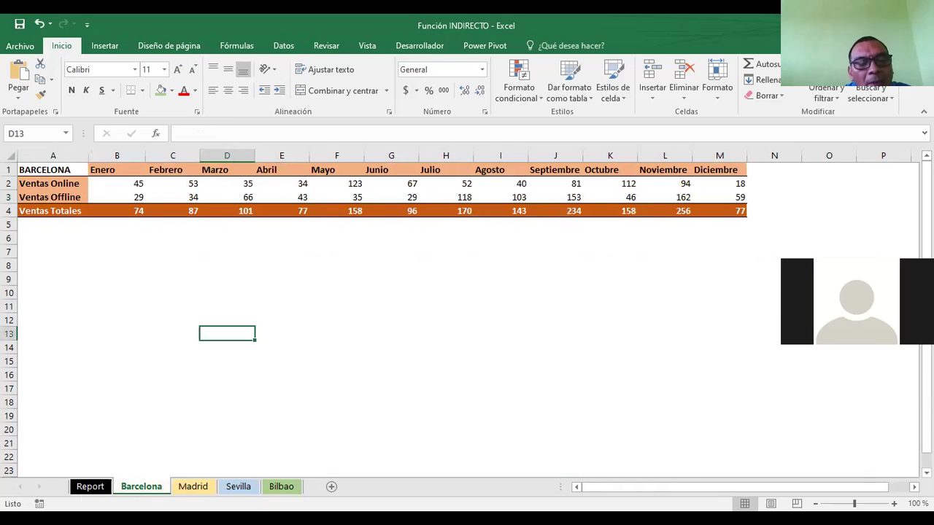
click(90, 487)
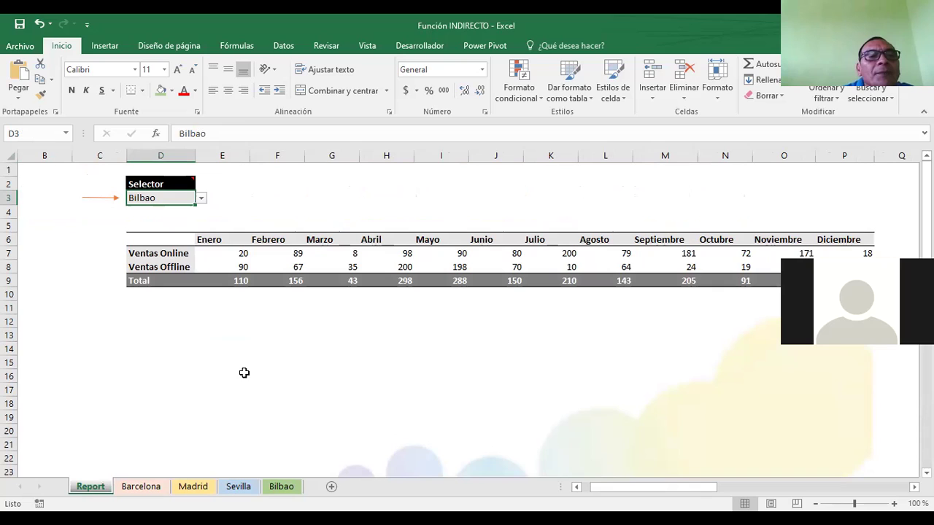
- Inspect the Report's January online and offline formulas and the Bilbao Selector value
click(205, 265)
click(212, 249)
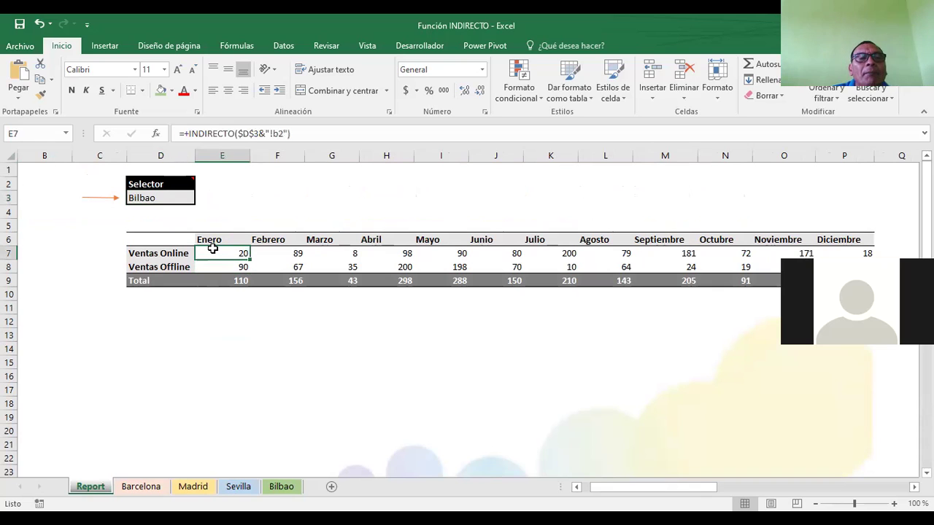
click(143, 201)
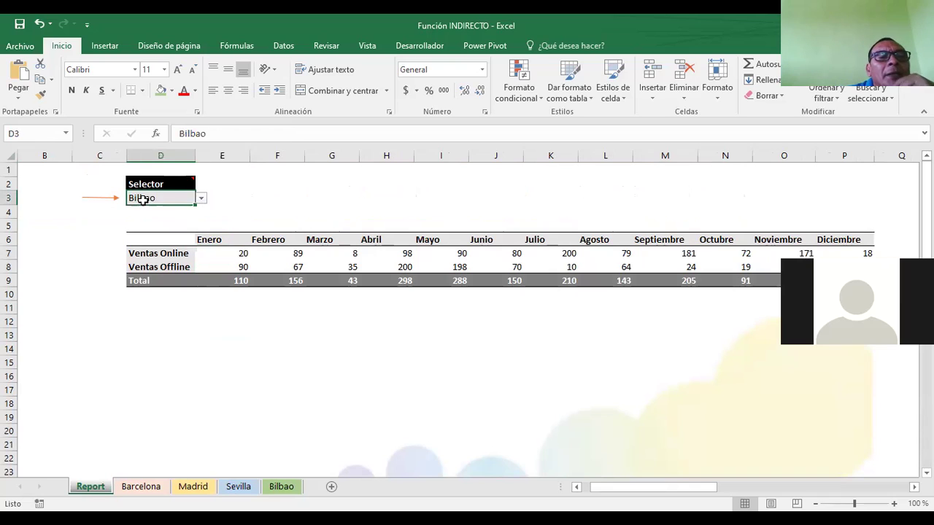
click(211, 254)
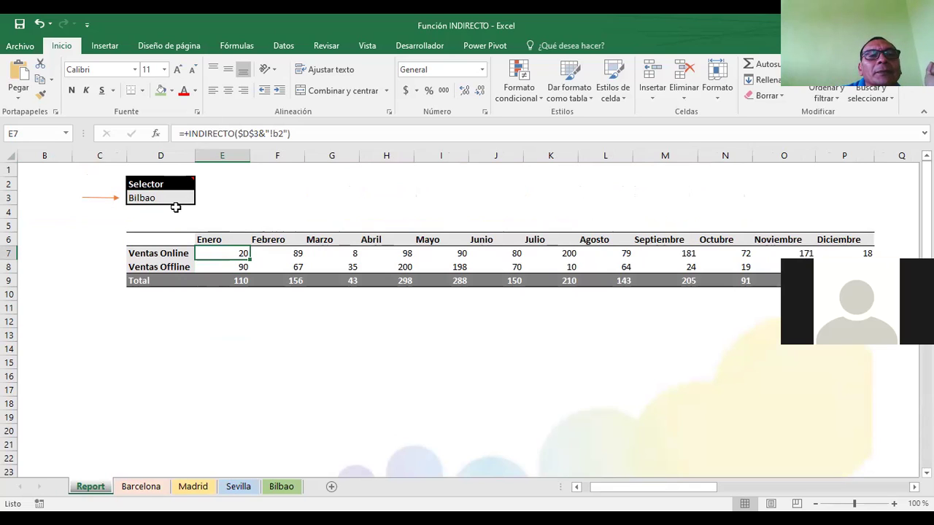
- Review each city sheet, ending on Bilbao's January (20) and February (89) online sales
click(141, 487)
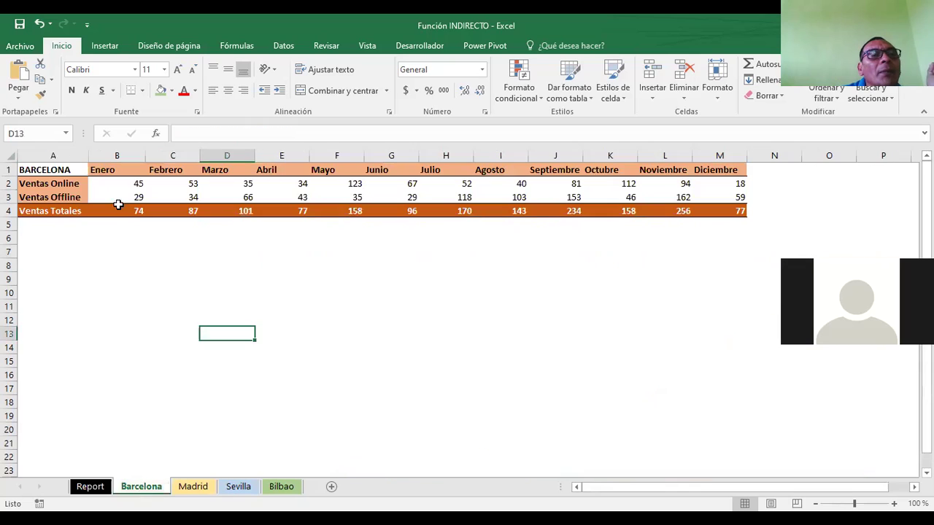
click(48, 169)
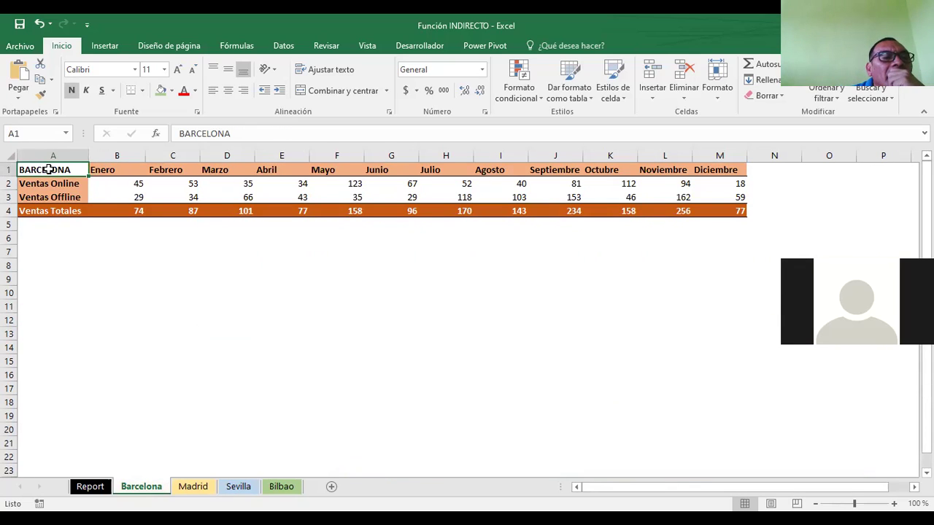
click(193, 486)
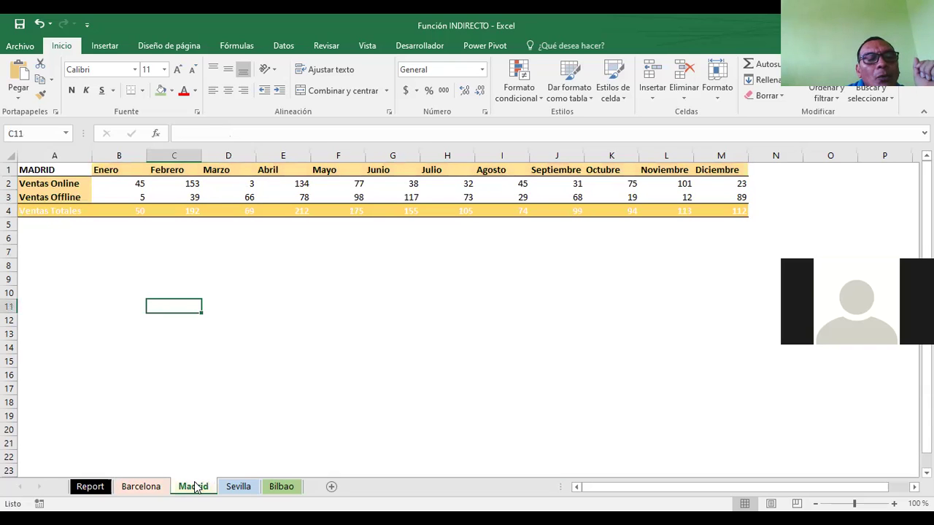
click(238, 486)
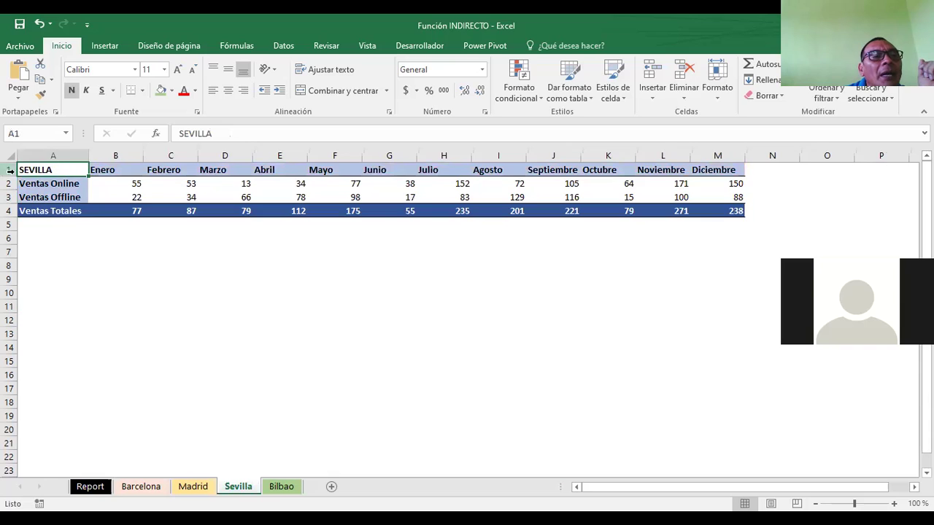
click(280, 488)
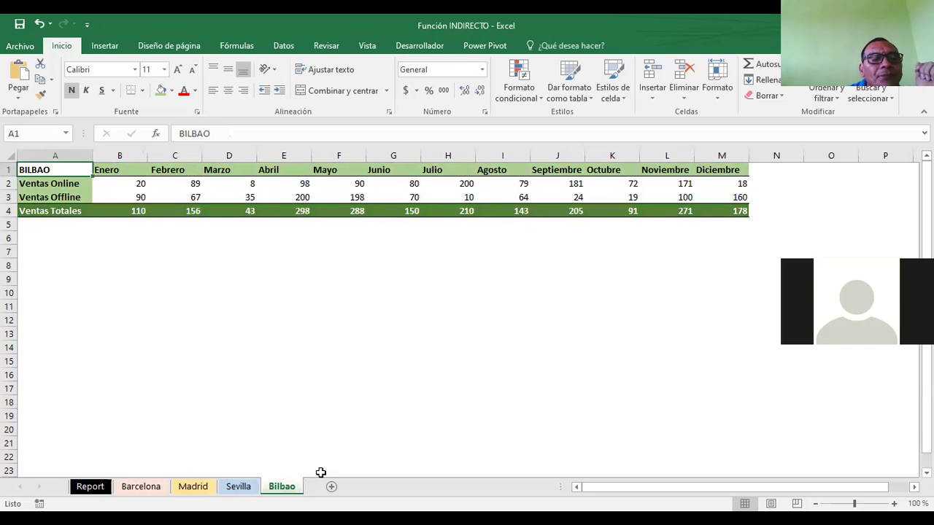
click(117, 185)
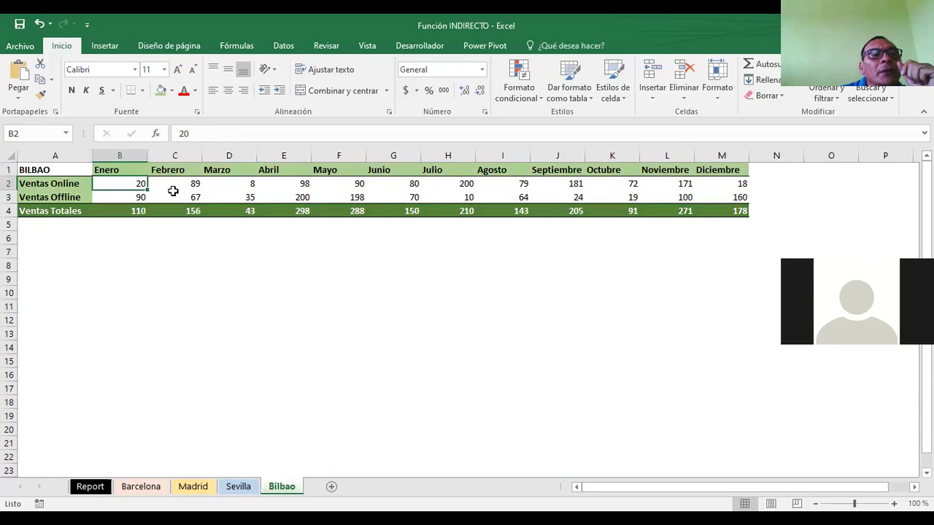
click(178, 184)
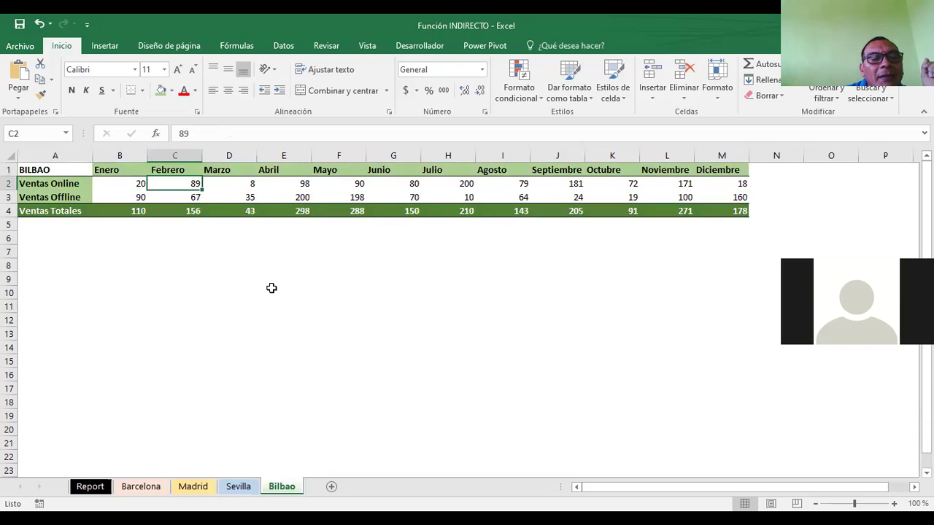